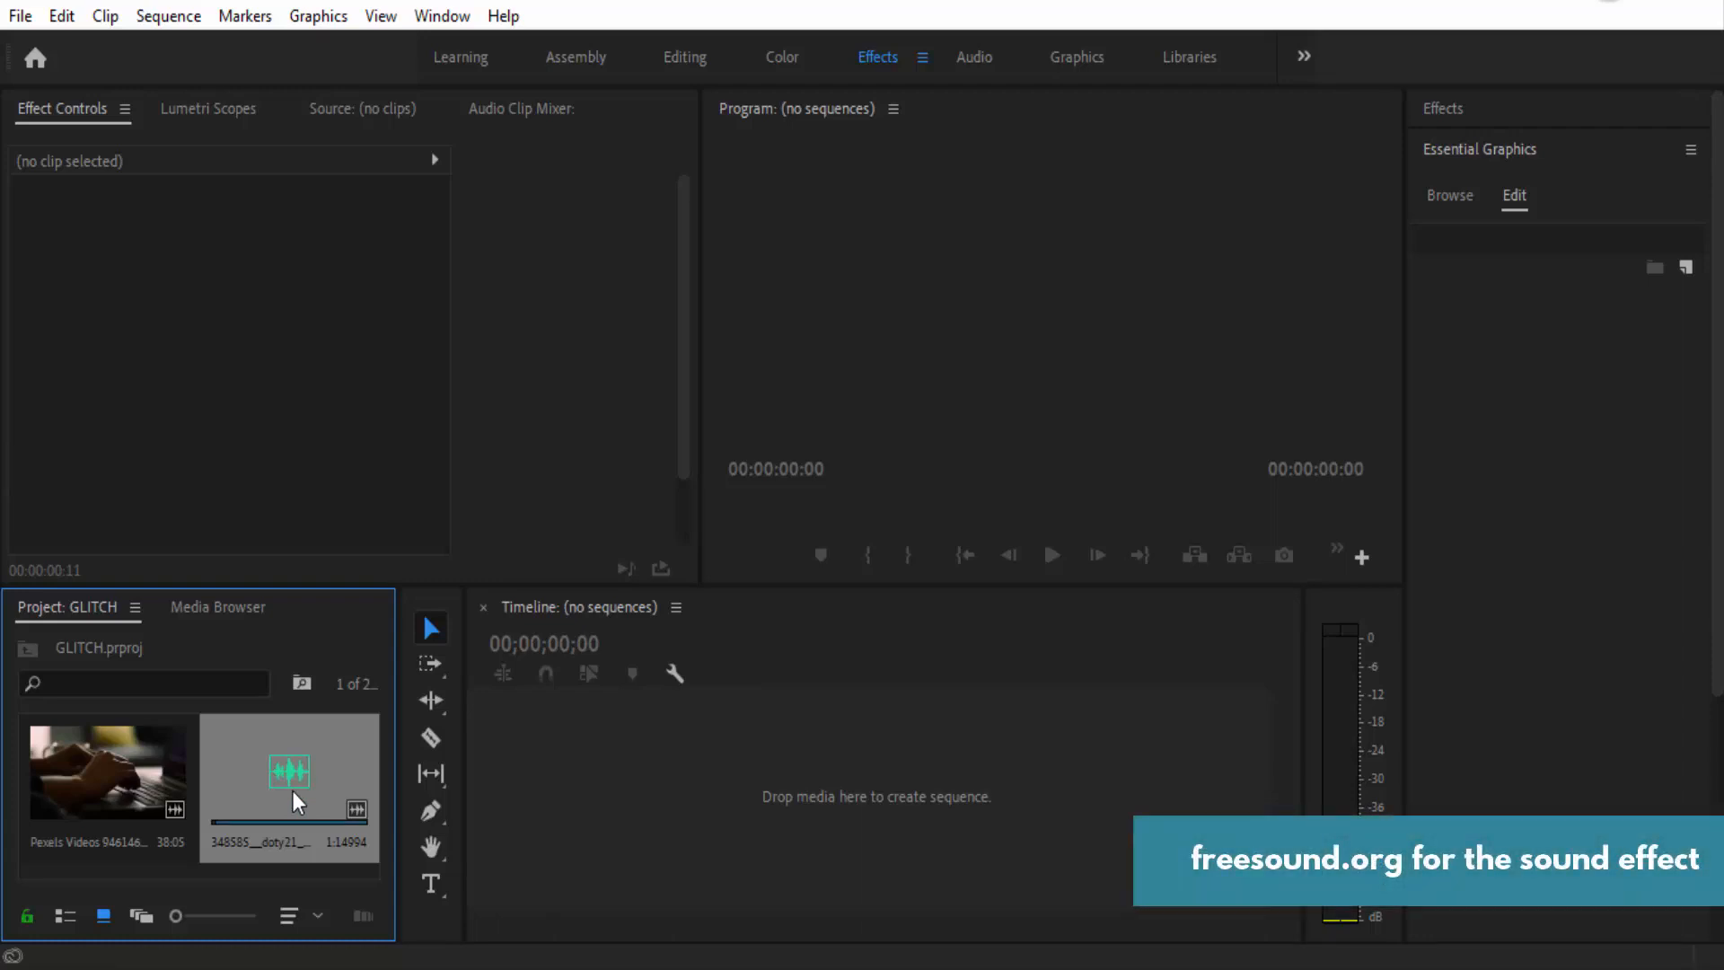
Step: Create a sequence from the Pexels Videos 946146 clip, then unlink and delete its audio on A1
drag(170, 789, 494, 821)
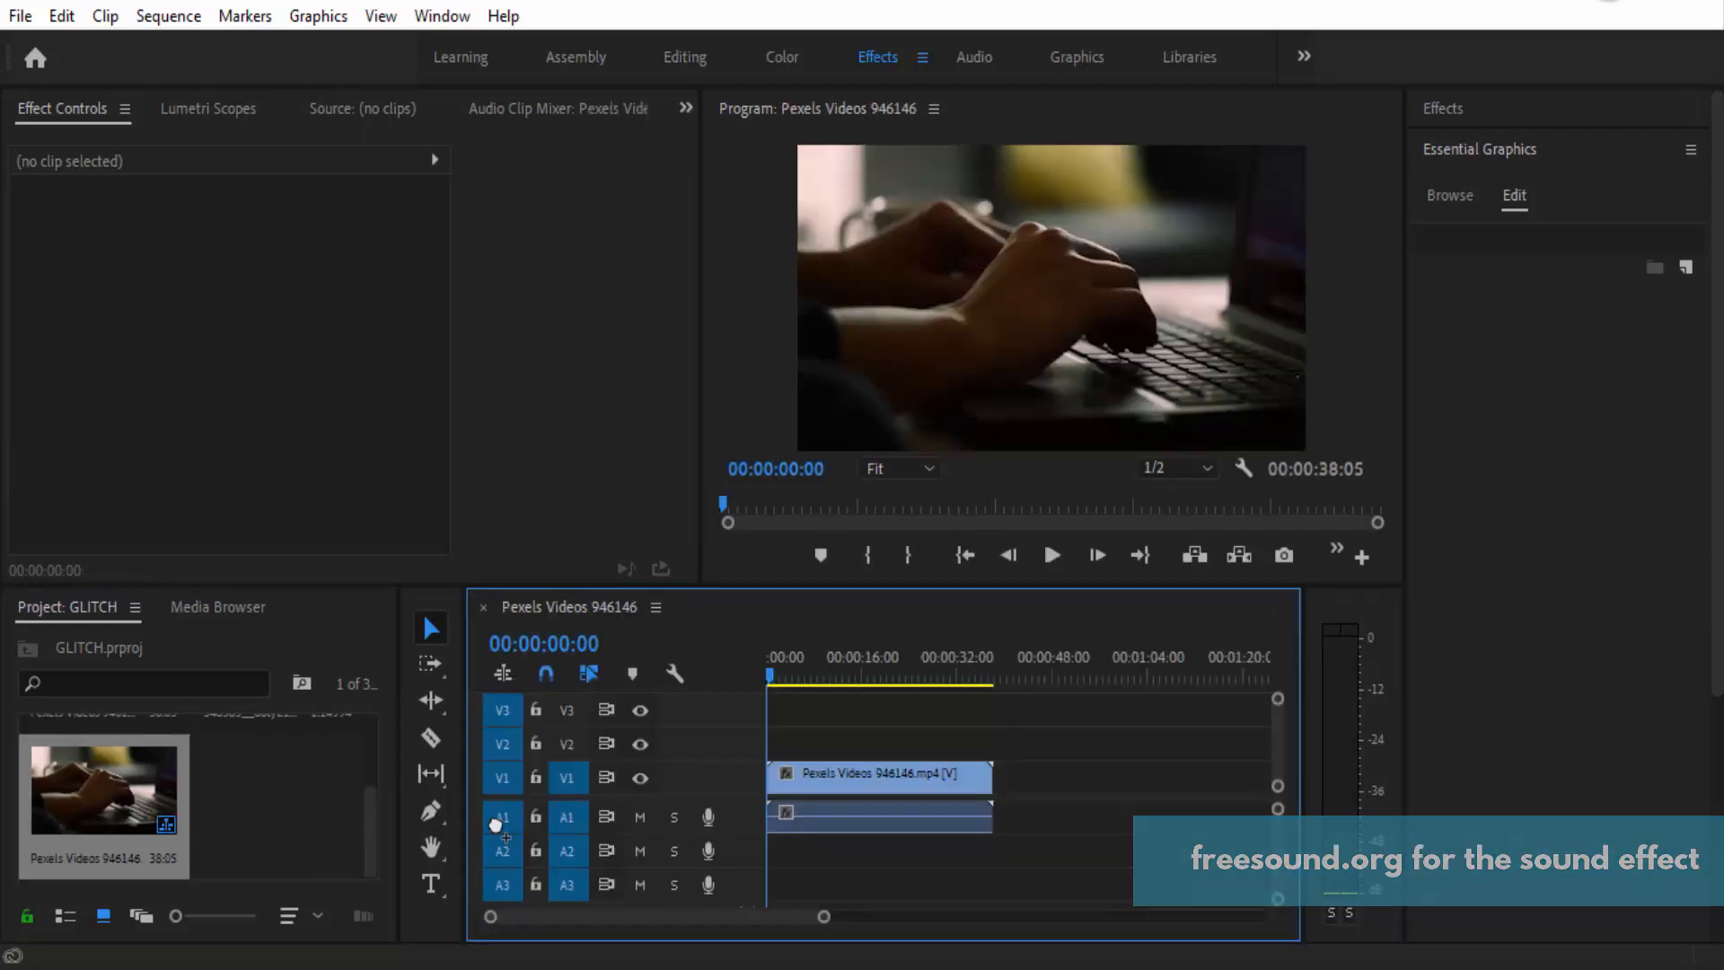
click(833, 821)
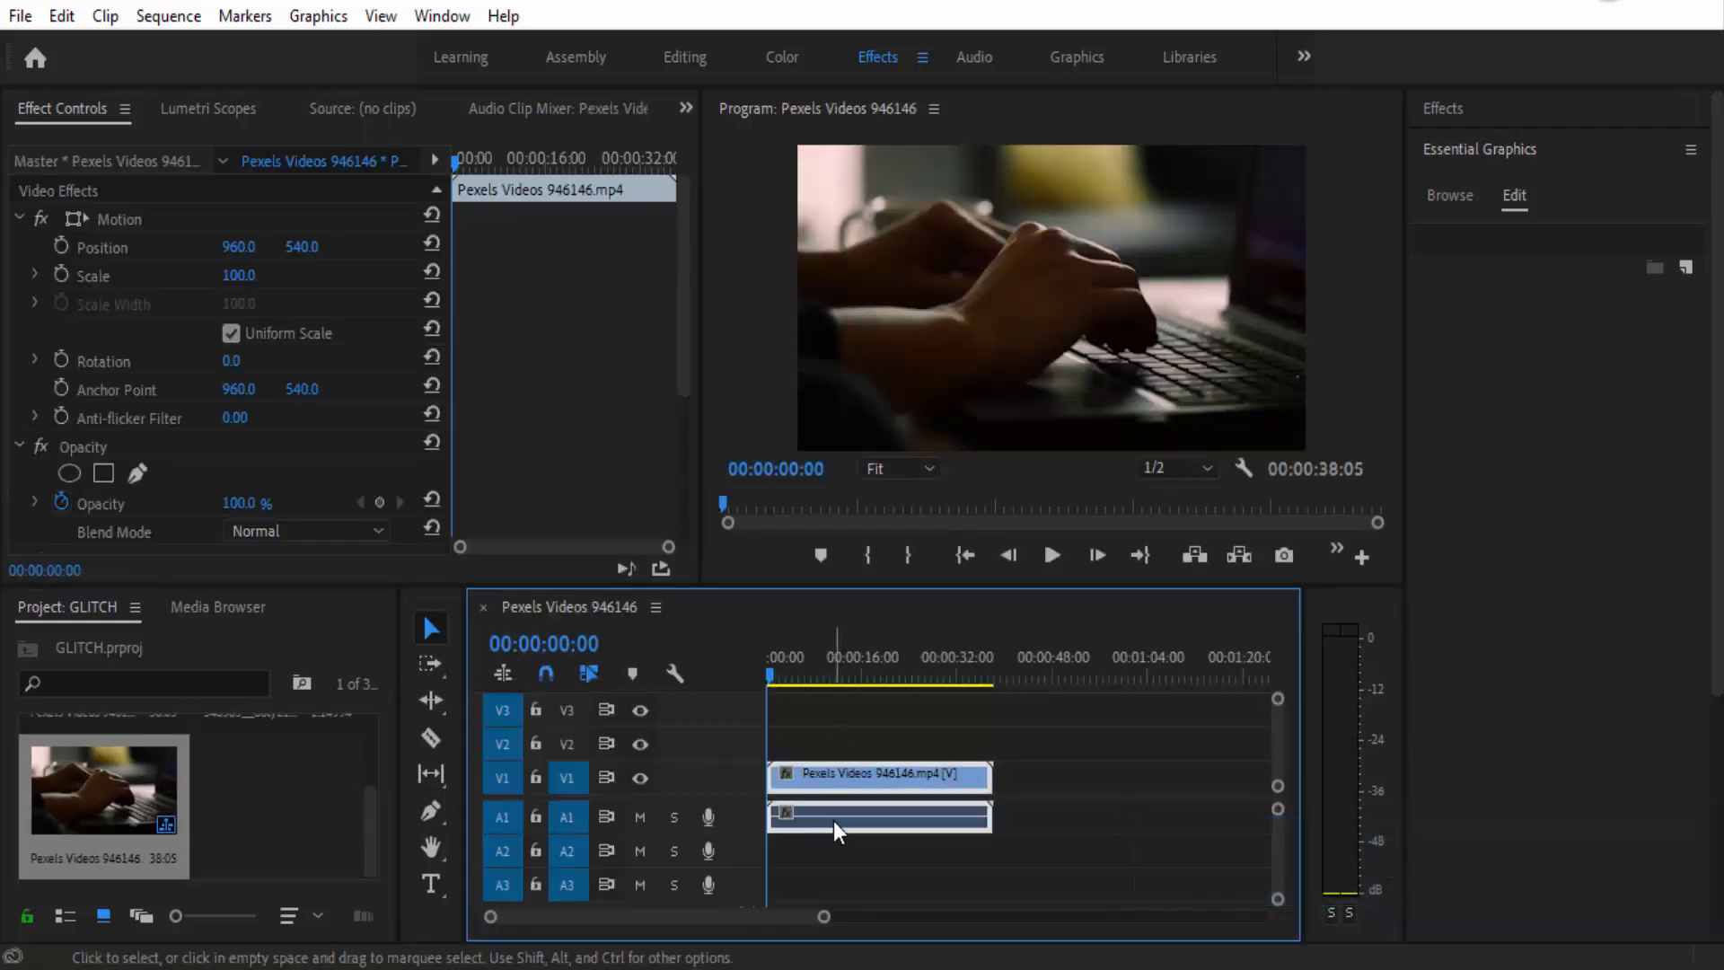
right_click(833, 821)
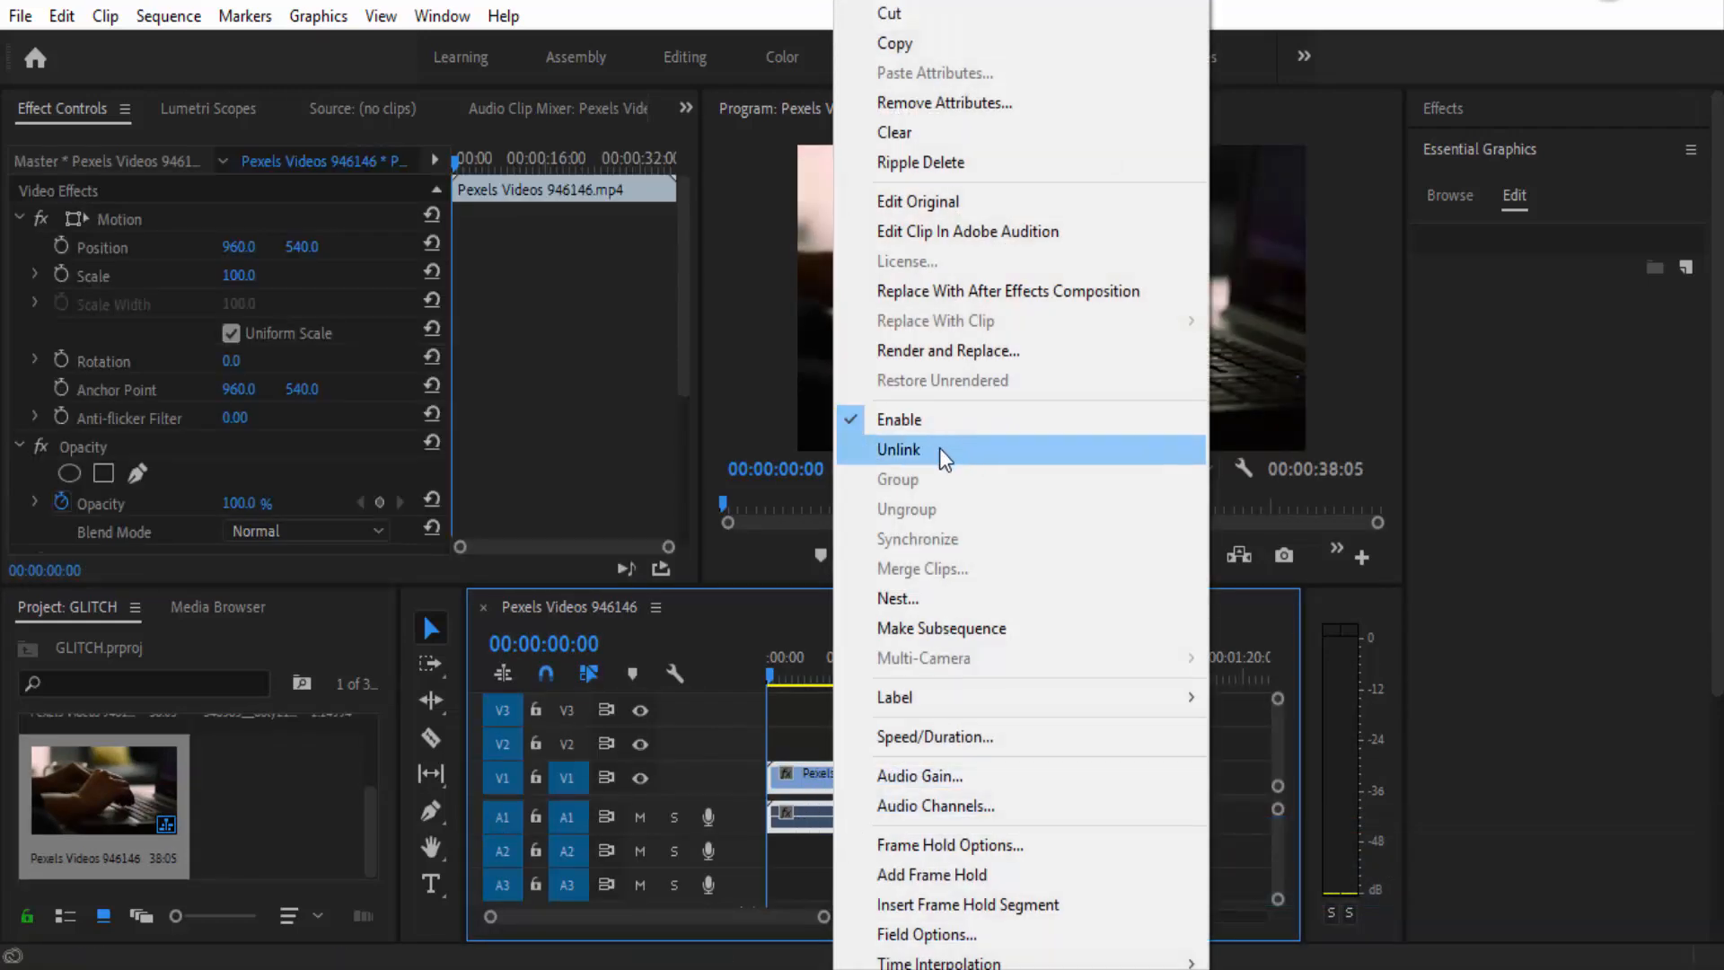
click(940, 449)
click(819, 825)
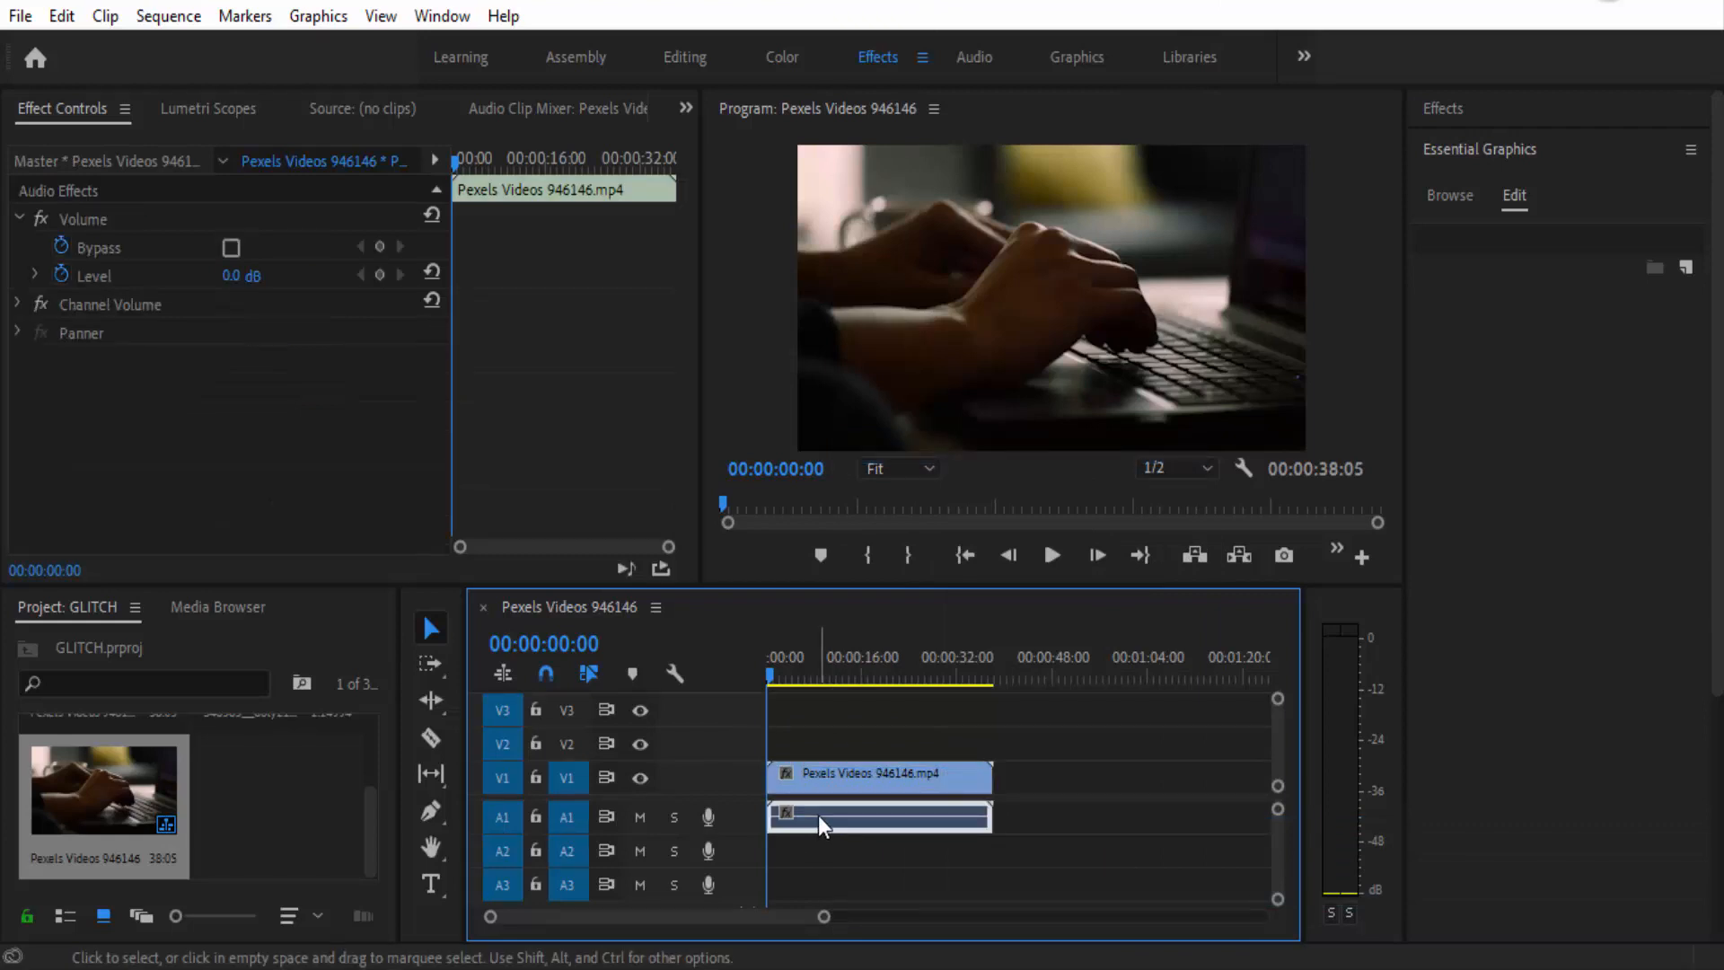
key(Delete)
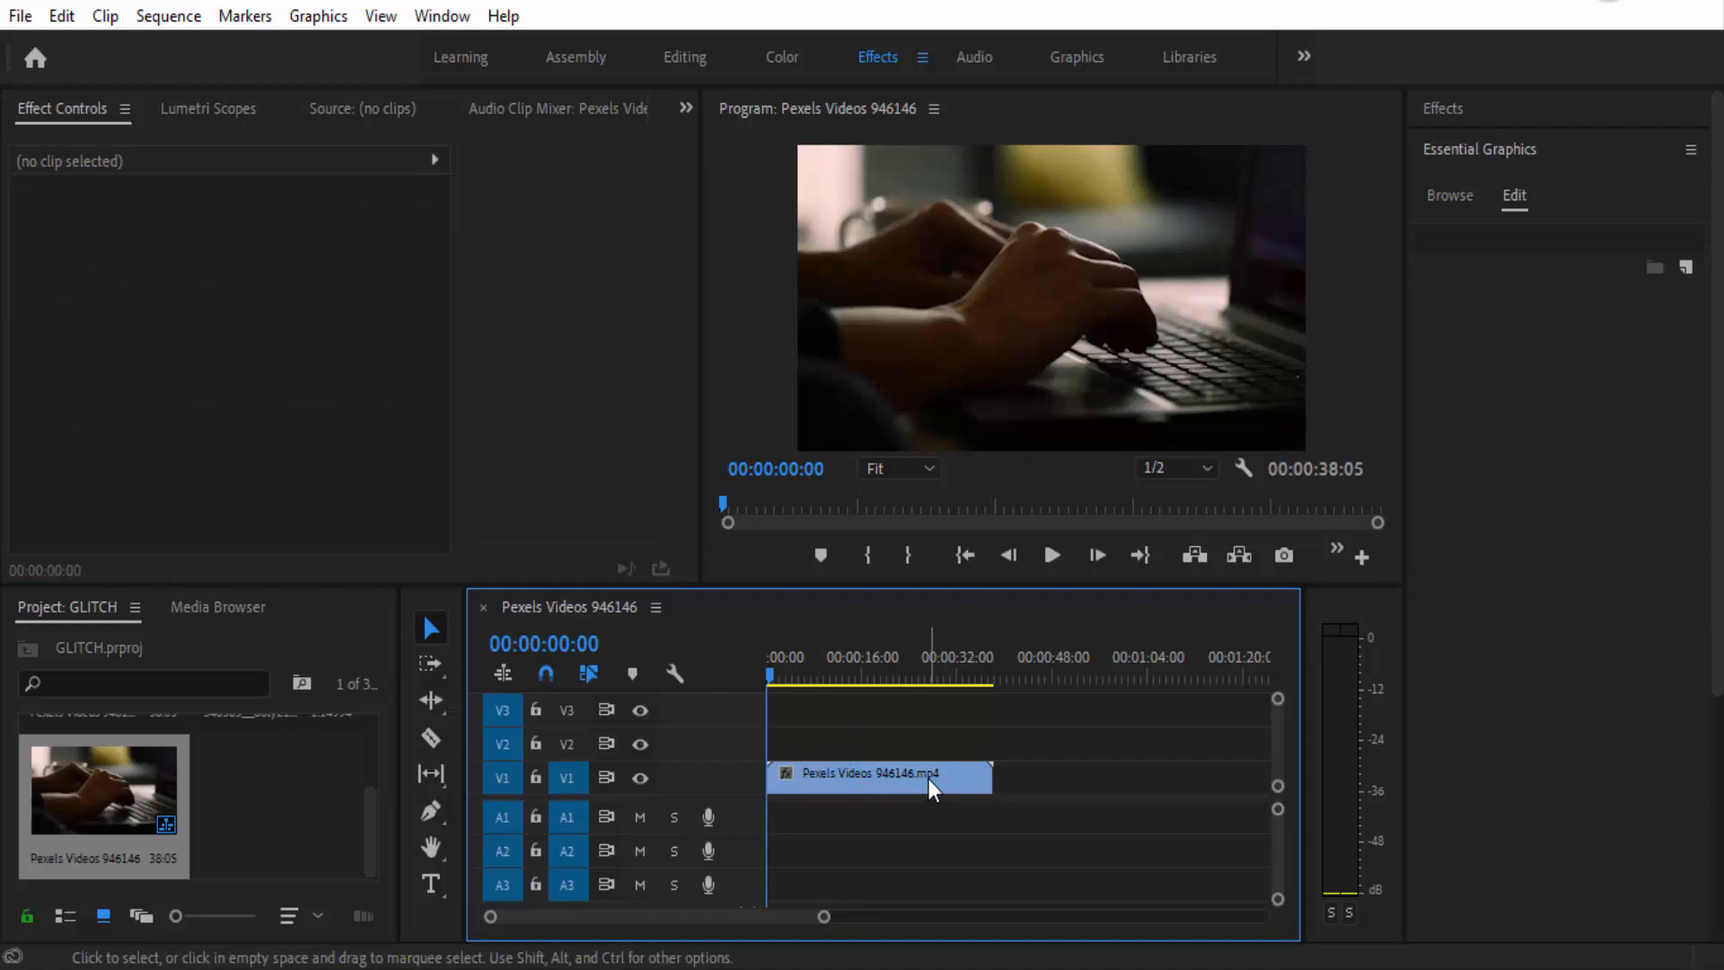
Step: Increase the height of video track V1 so that the clip thumbnail shows
key(minus)
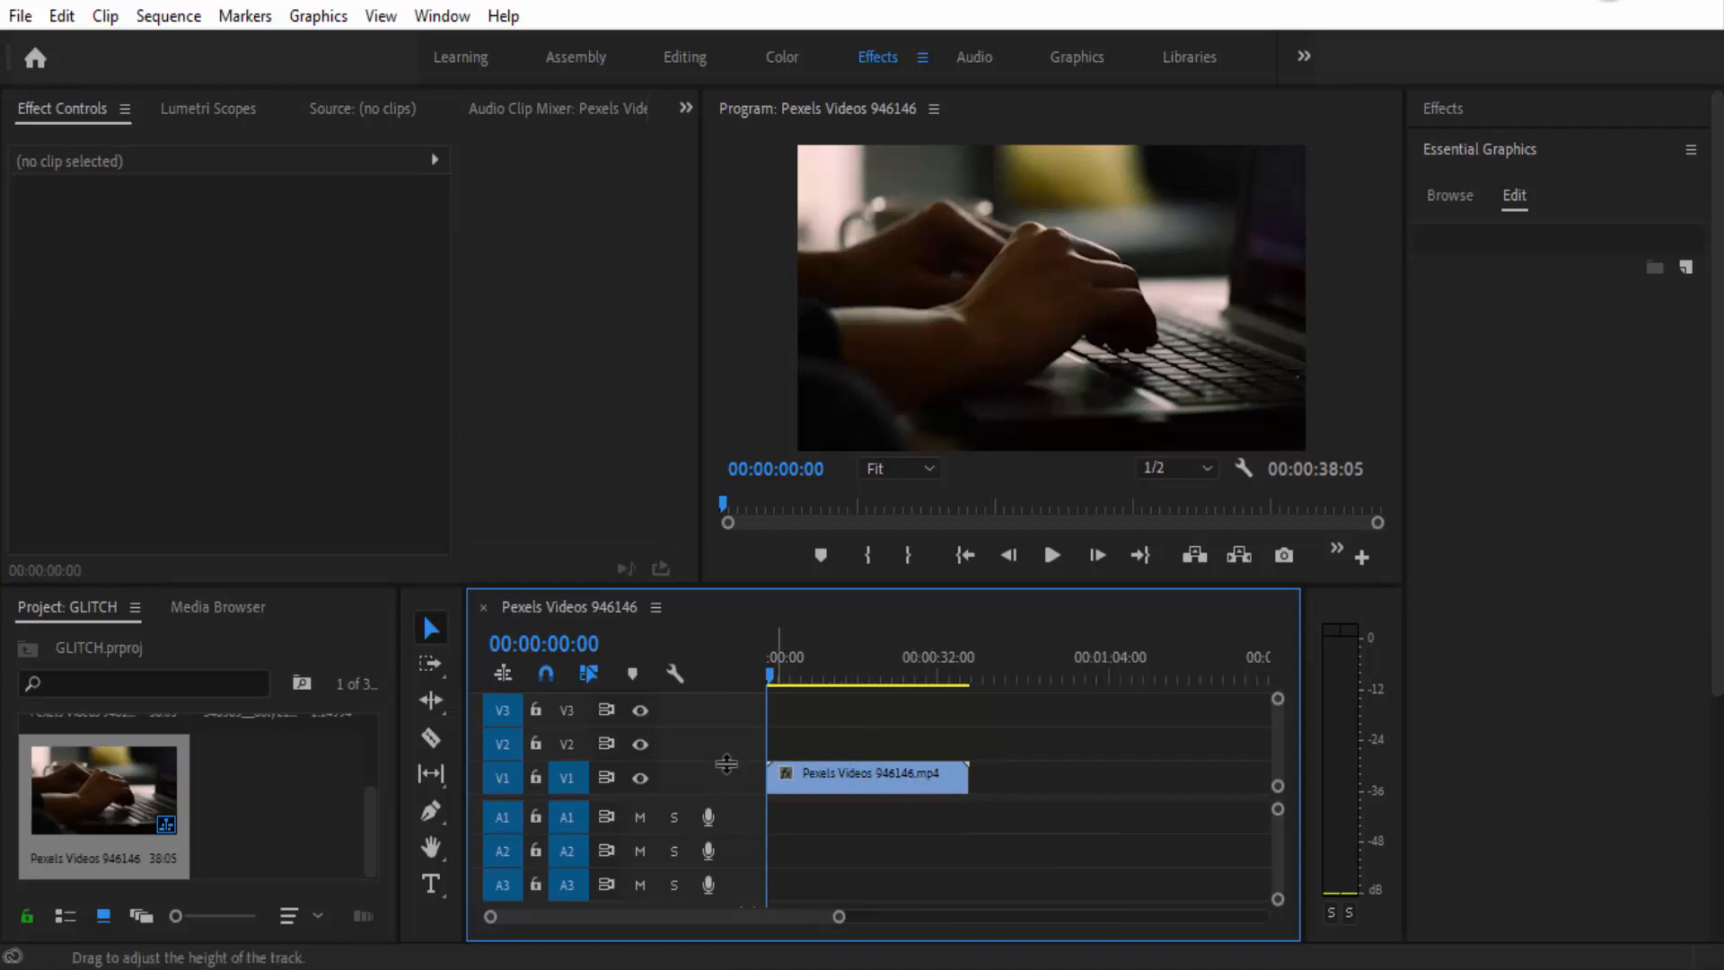
drag(726, 764, 730, 735)
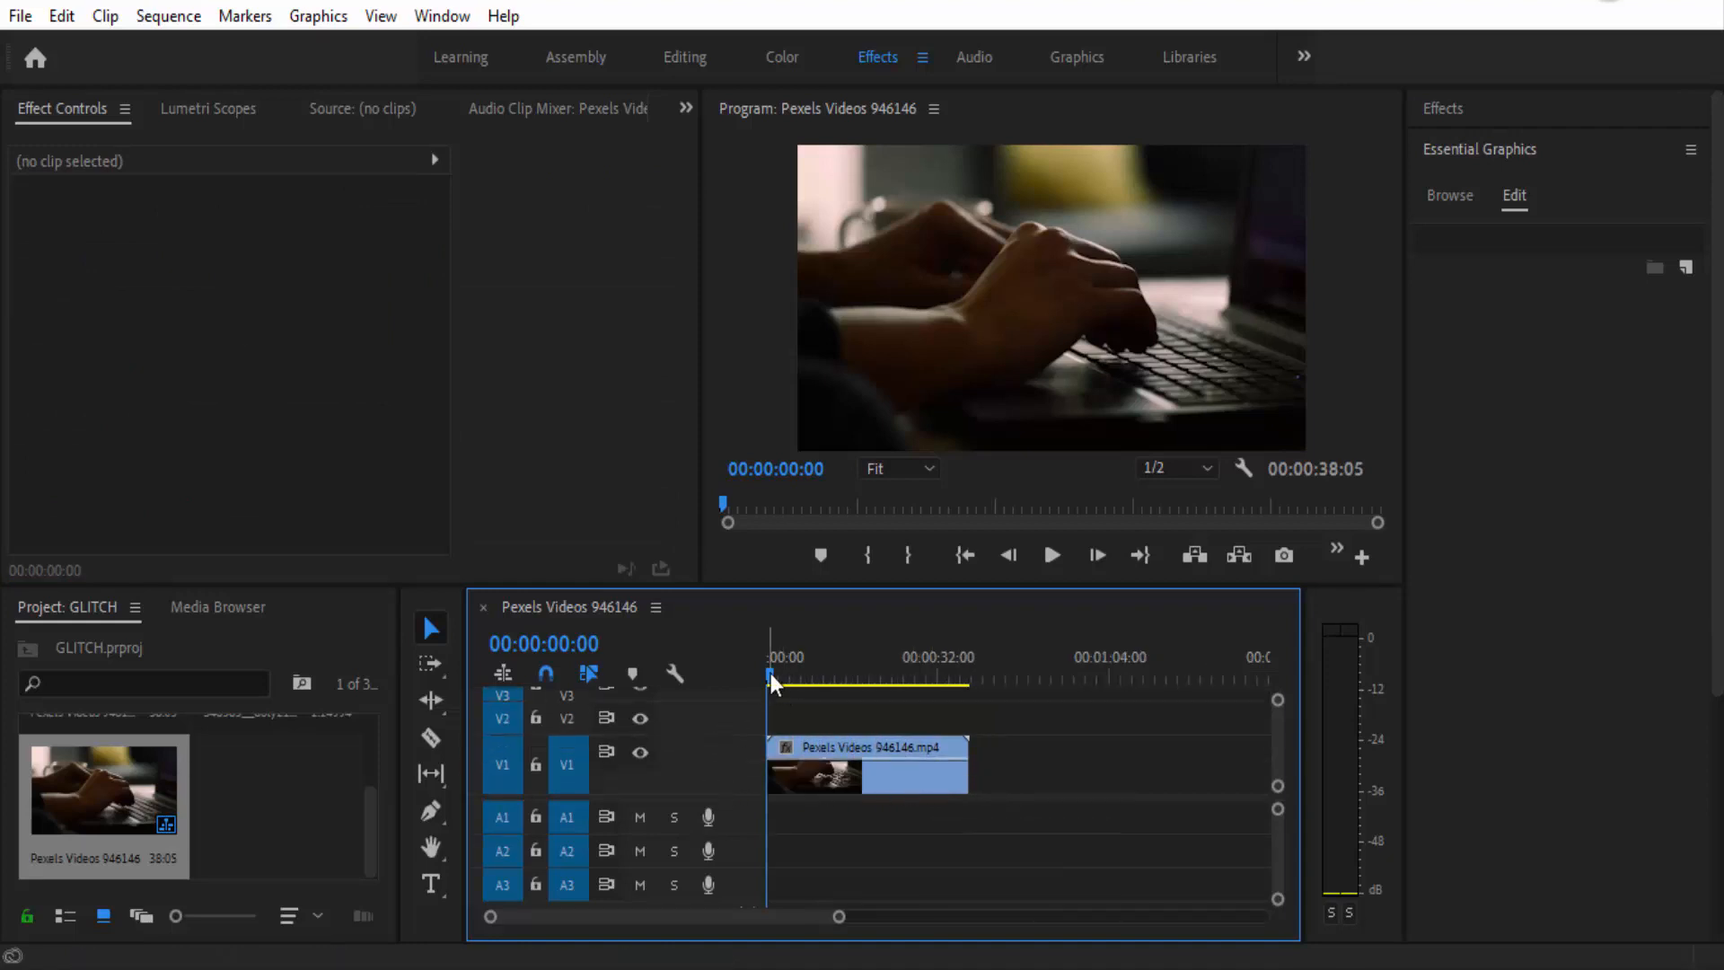
Step: Razor the V1 clip at every frame from 00:00:00:09 to 00:00:00:19 to make one-frame pieces
scroll(811, 773, up, 5)
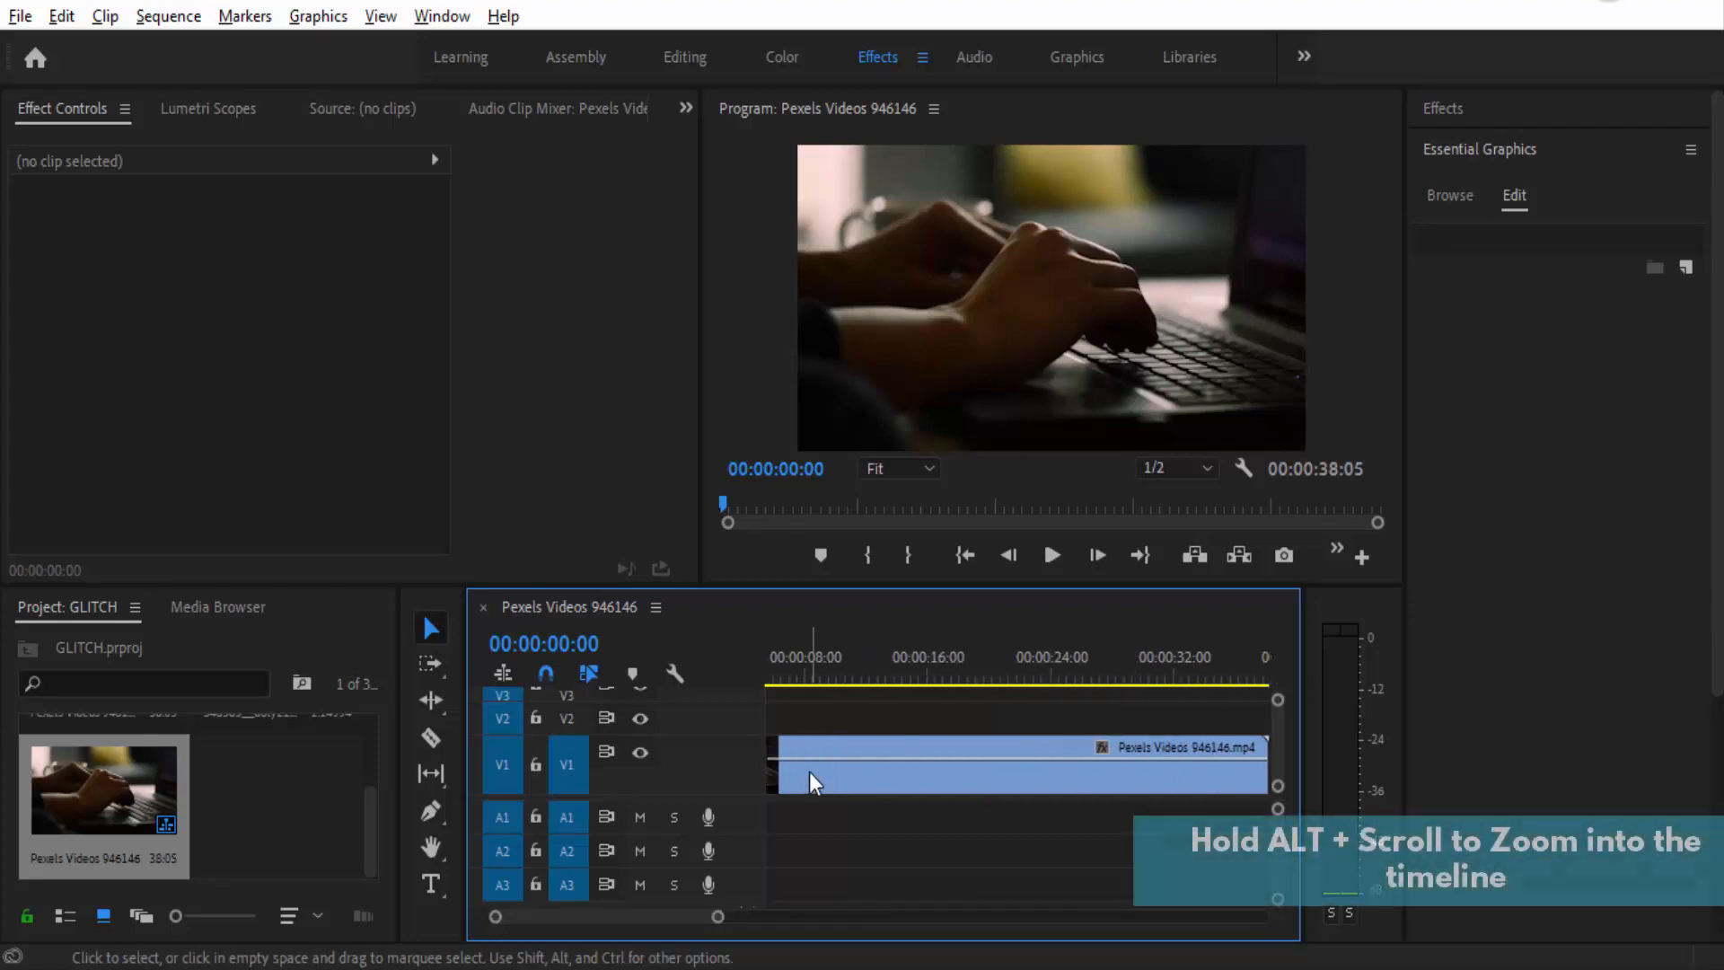
scroll(810, 772, up, 4)
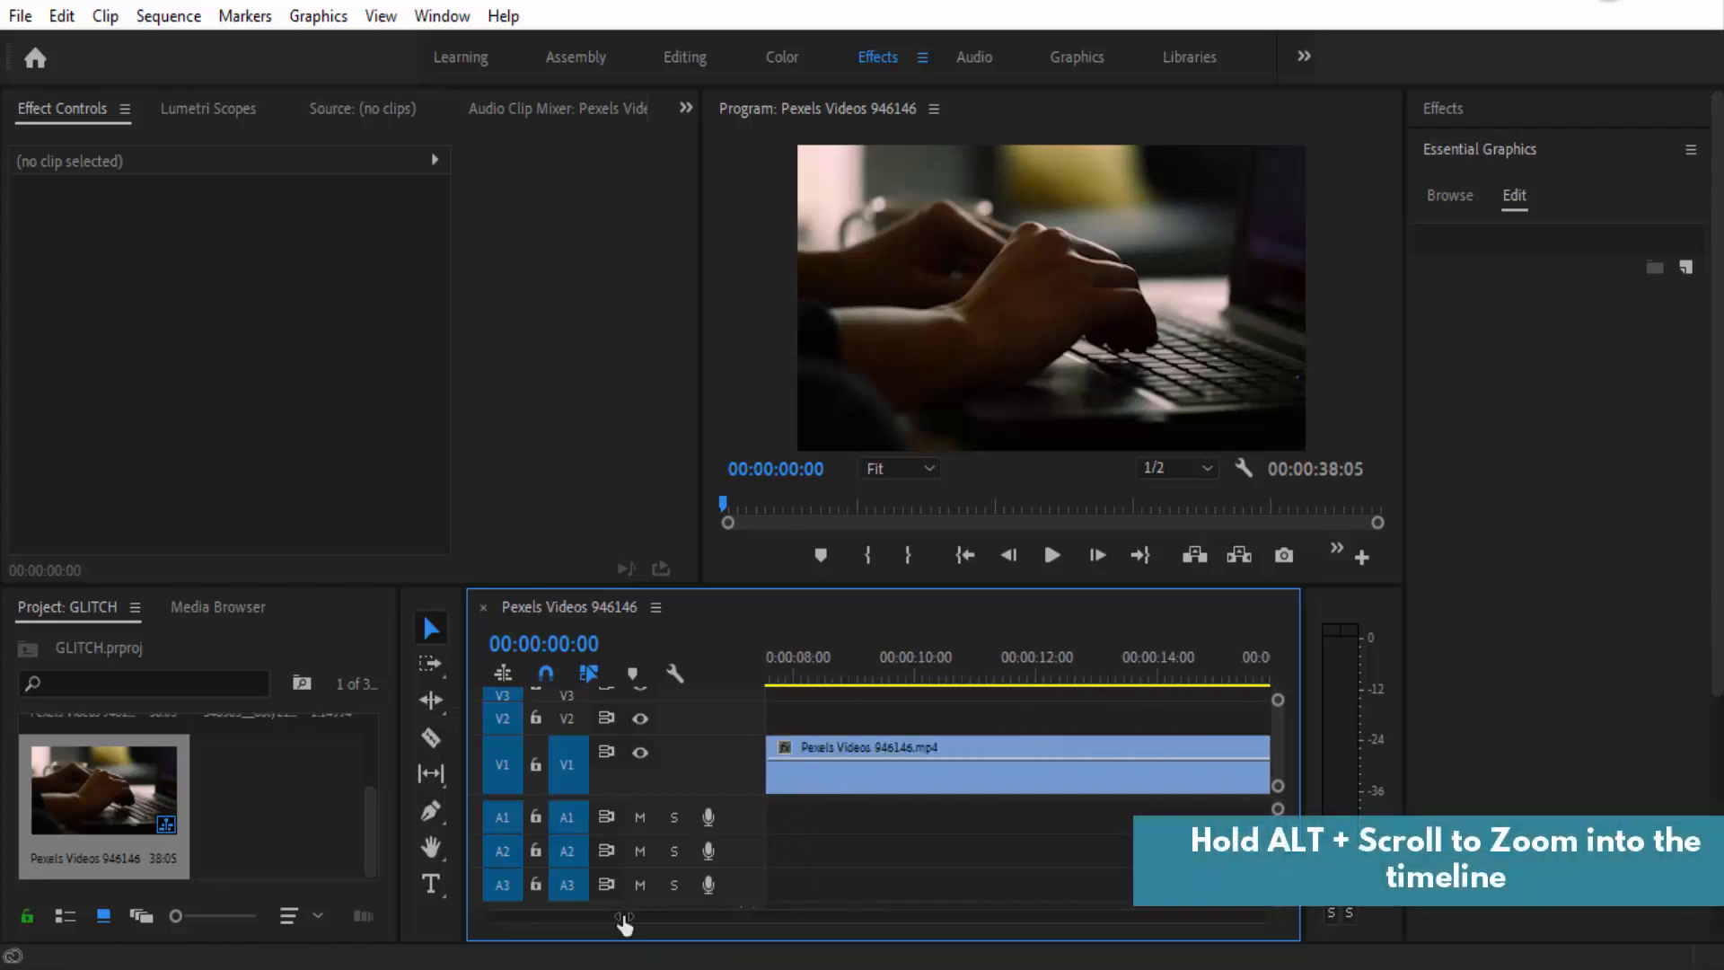
drag(624, 926, 542, 930)
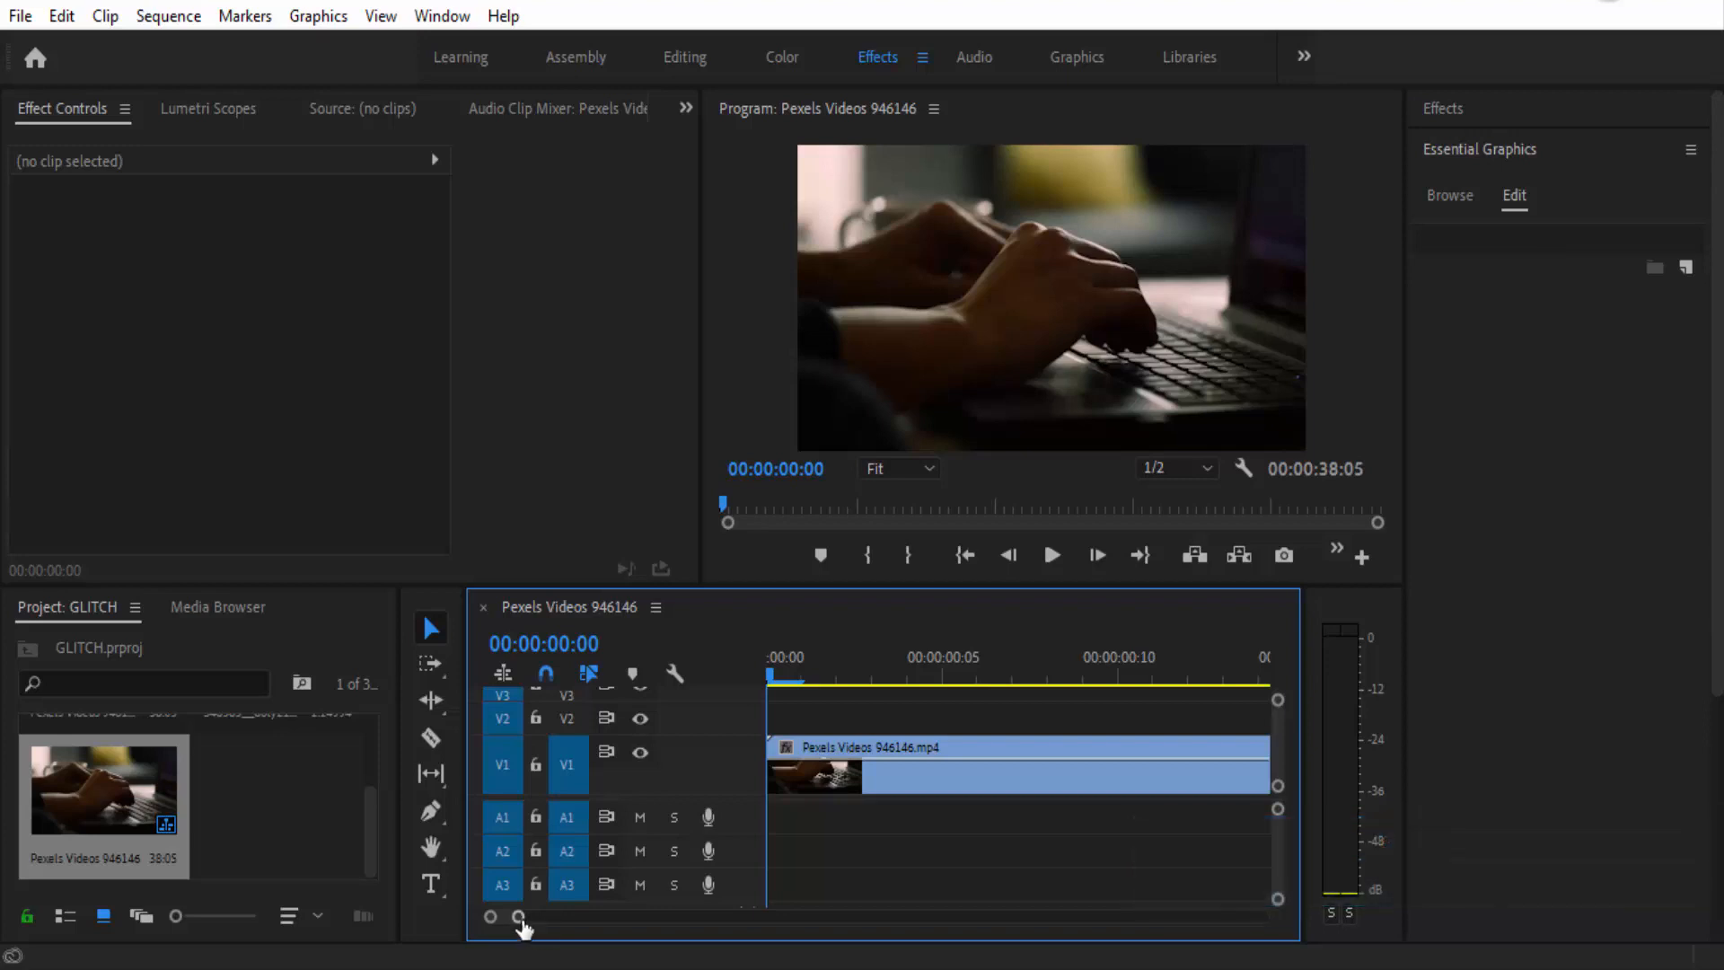
drag(769, 680, 1085, 686)
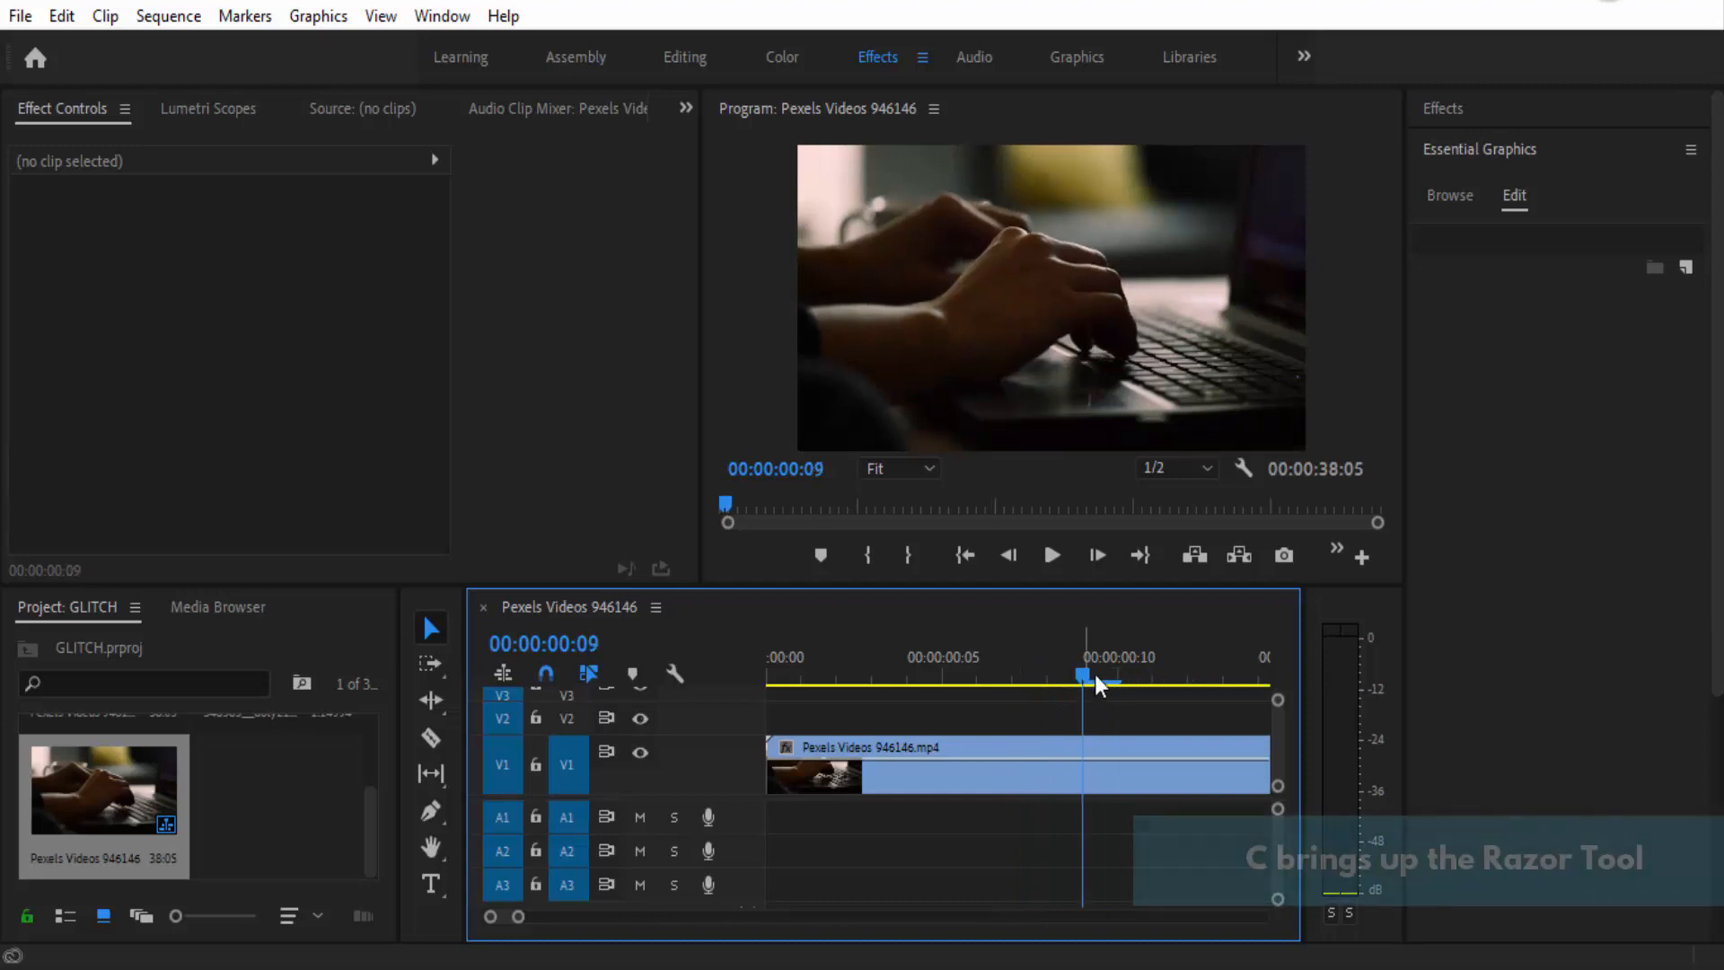
key(c)
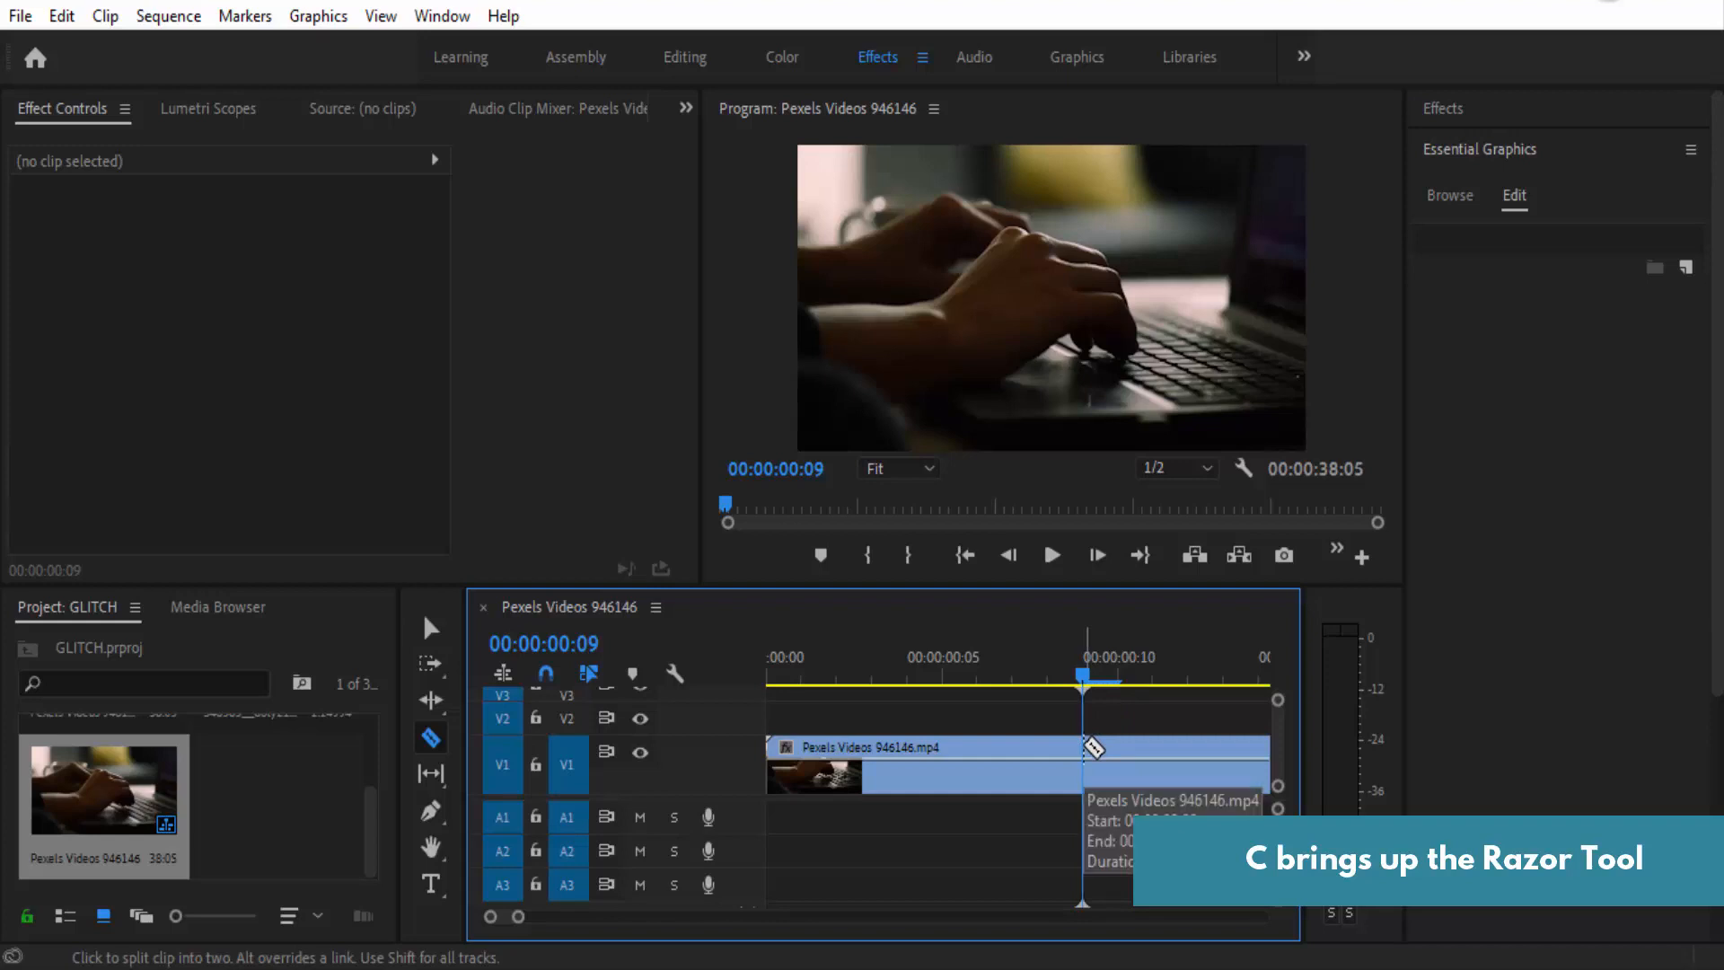
click(1084, 747)
click(1119, 747)
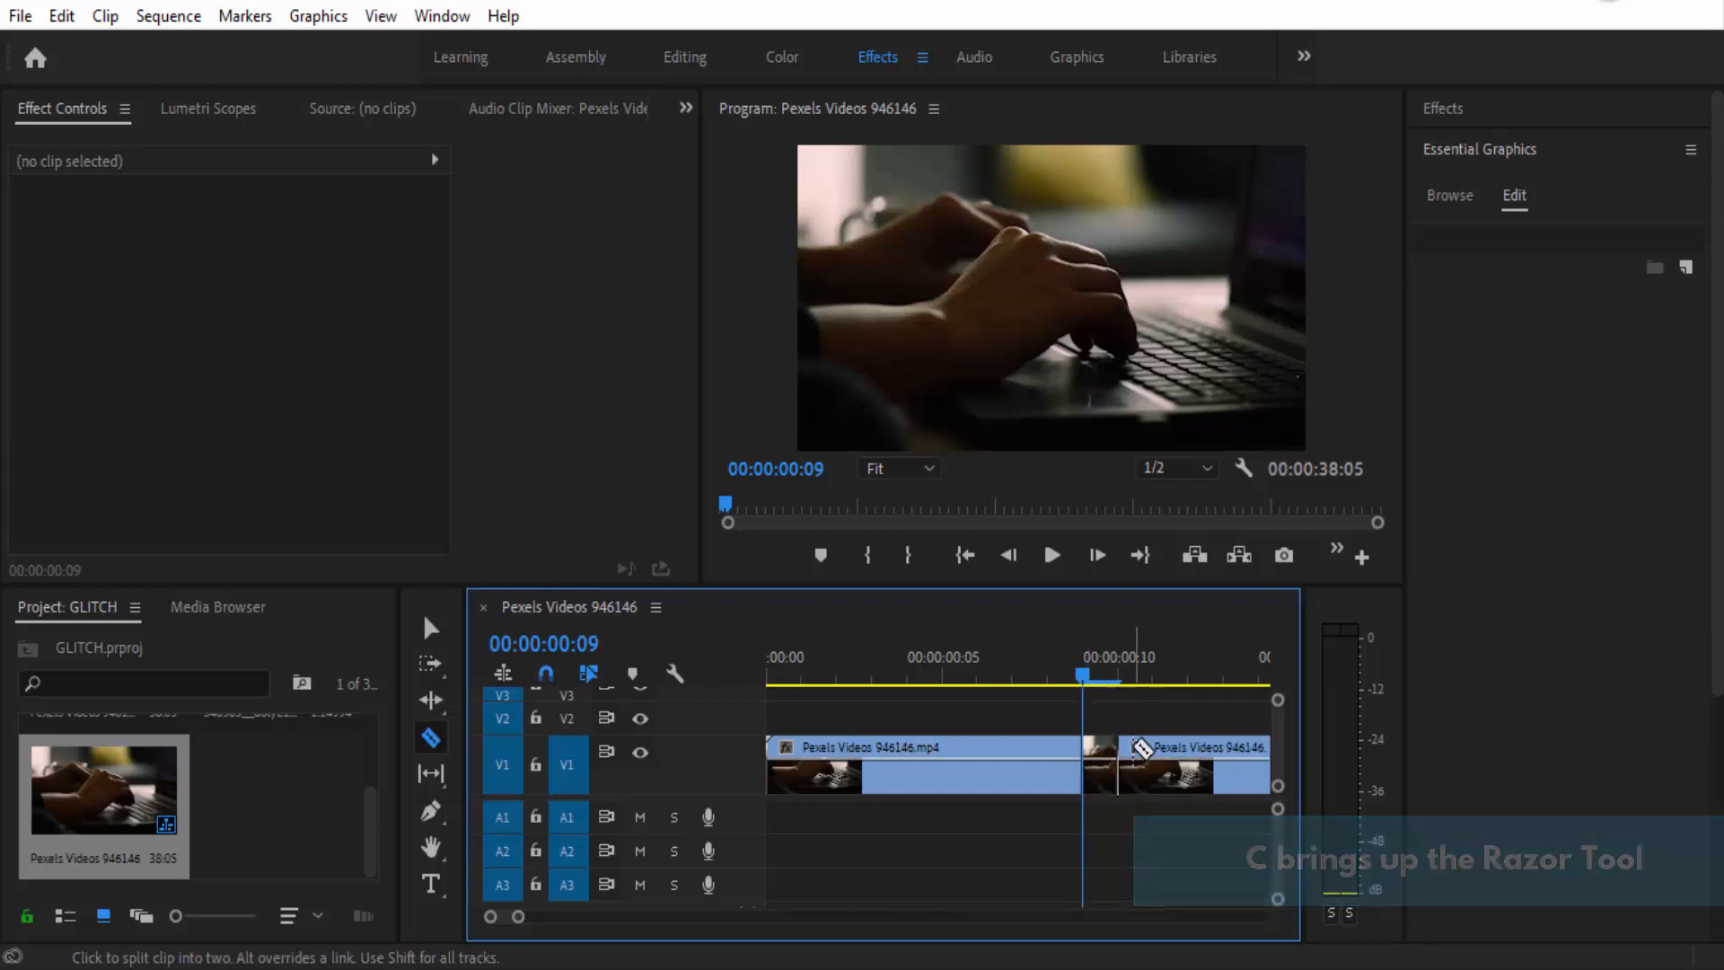
click(1153, 750)
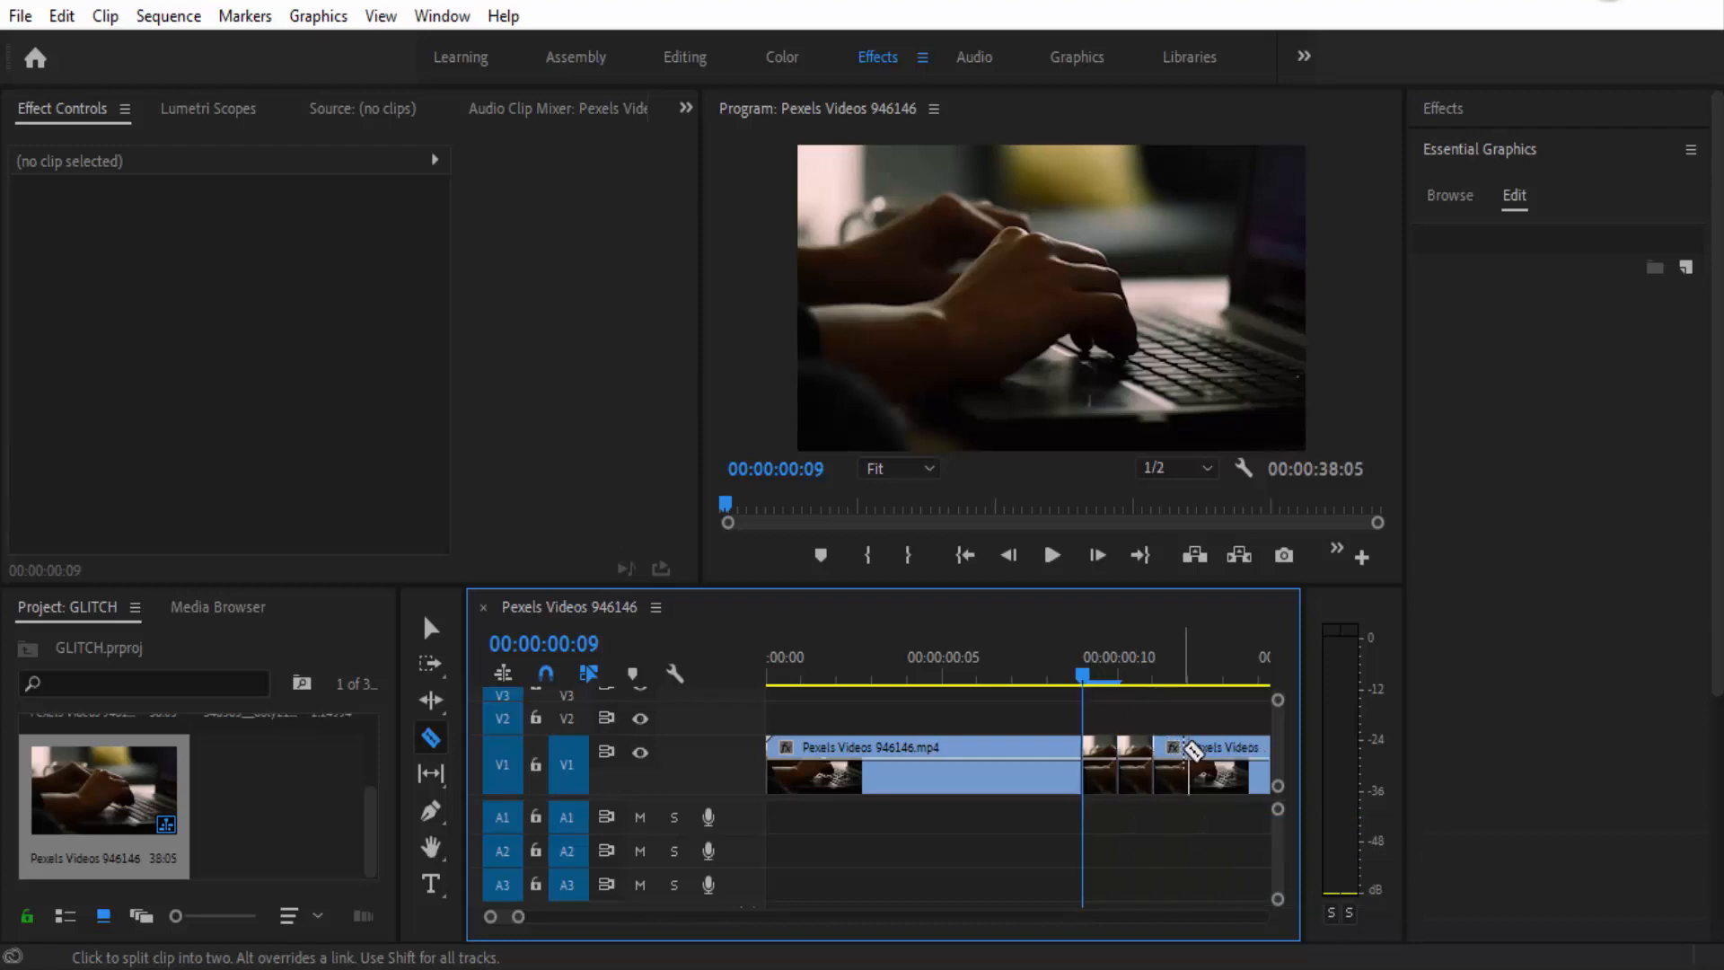
click(1190, 750)
click(1224, 750)
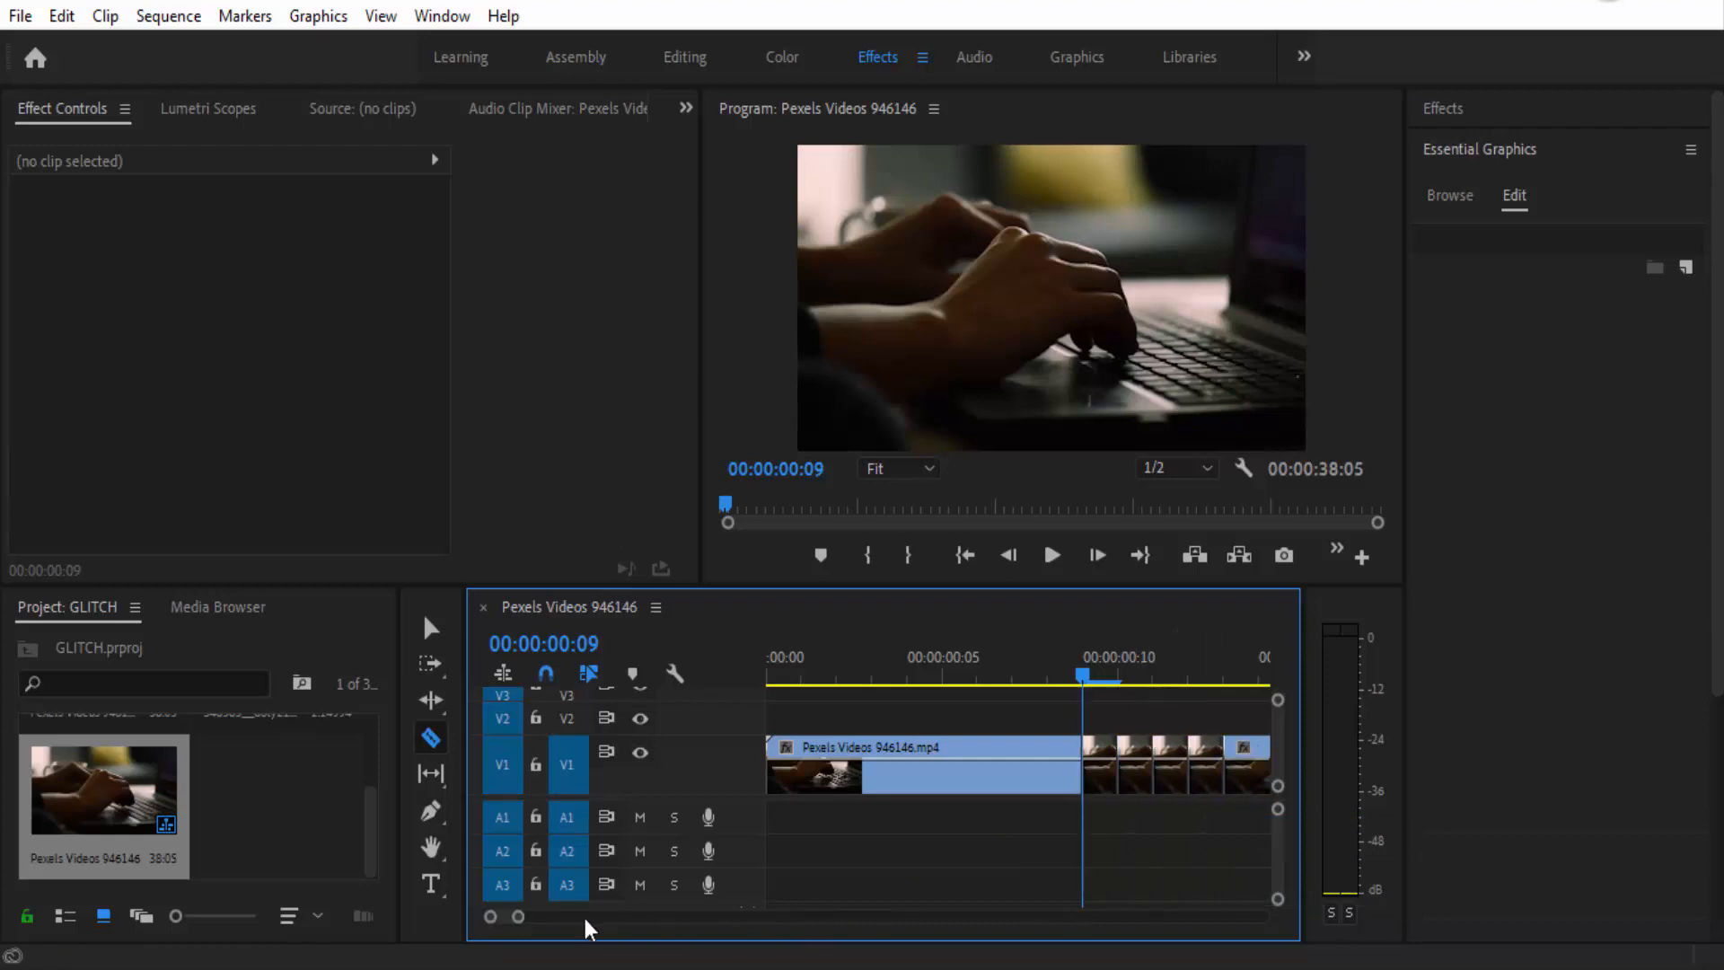
drag(505, 917, 503, 916)
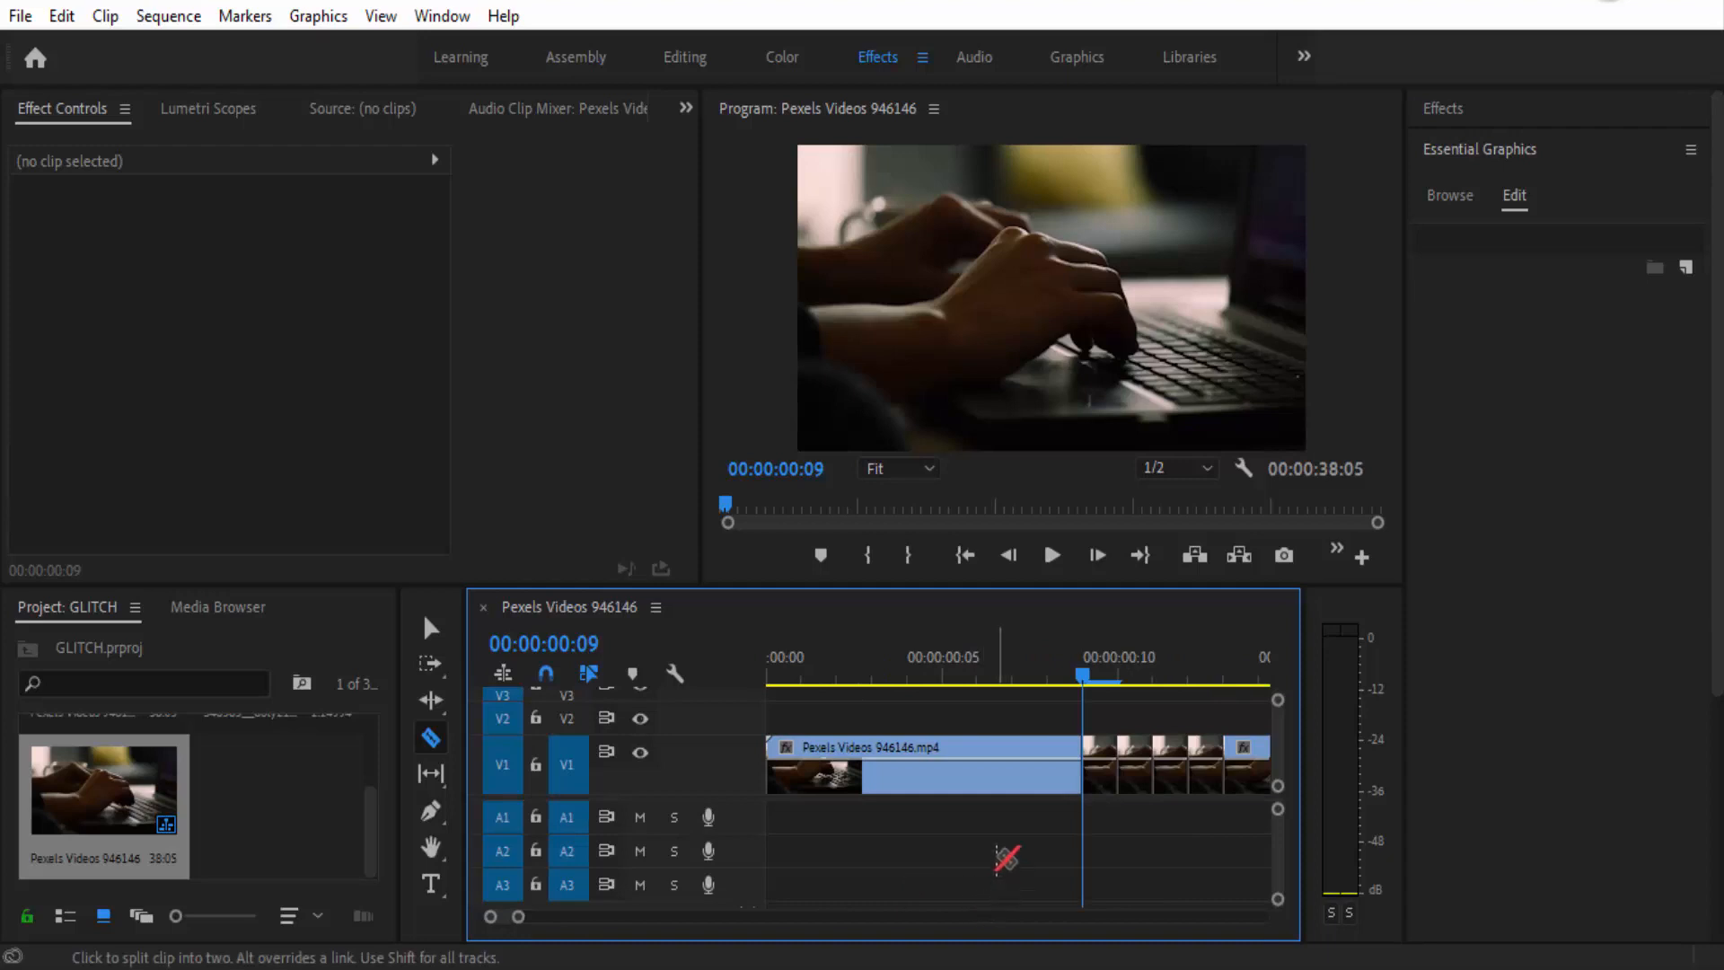
scroll(1122, 788, down, 2)
scroll(1124, 788, down, 2)
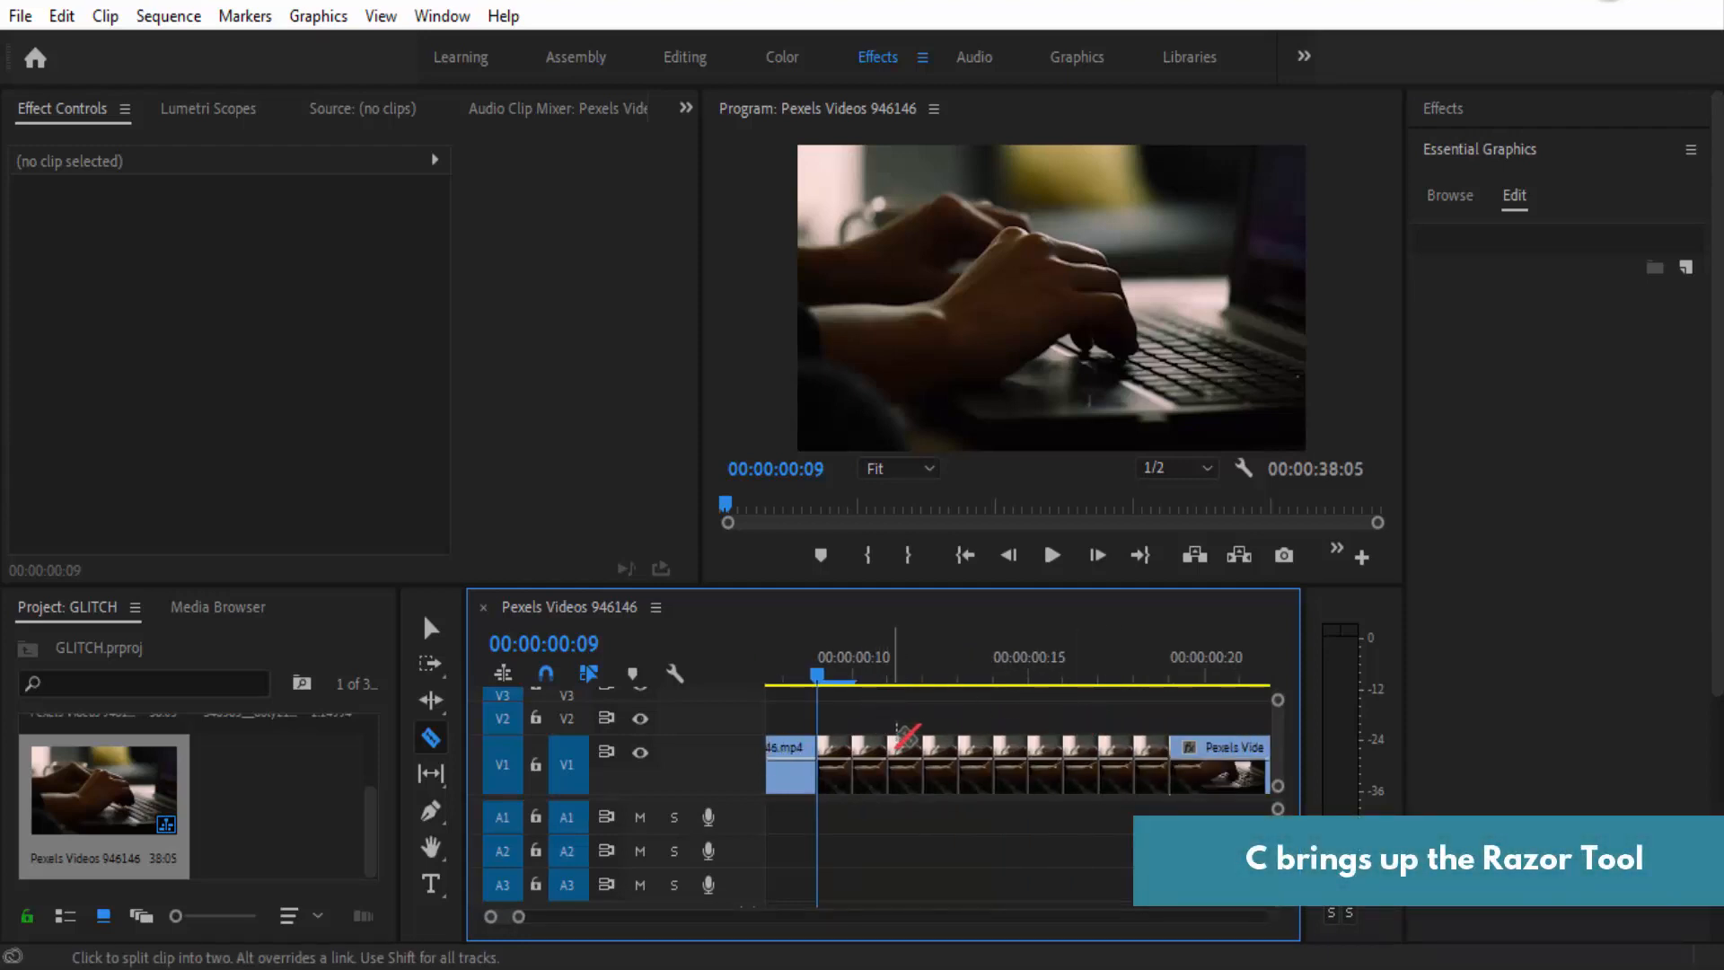
Step: Delete every second one-frame piece on V1, at frames 10, 12, 14, 16 and 18
key(v)
click(871, 778)
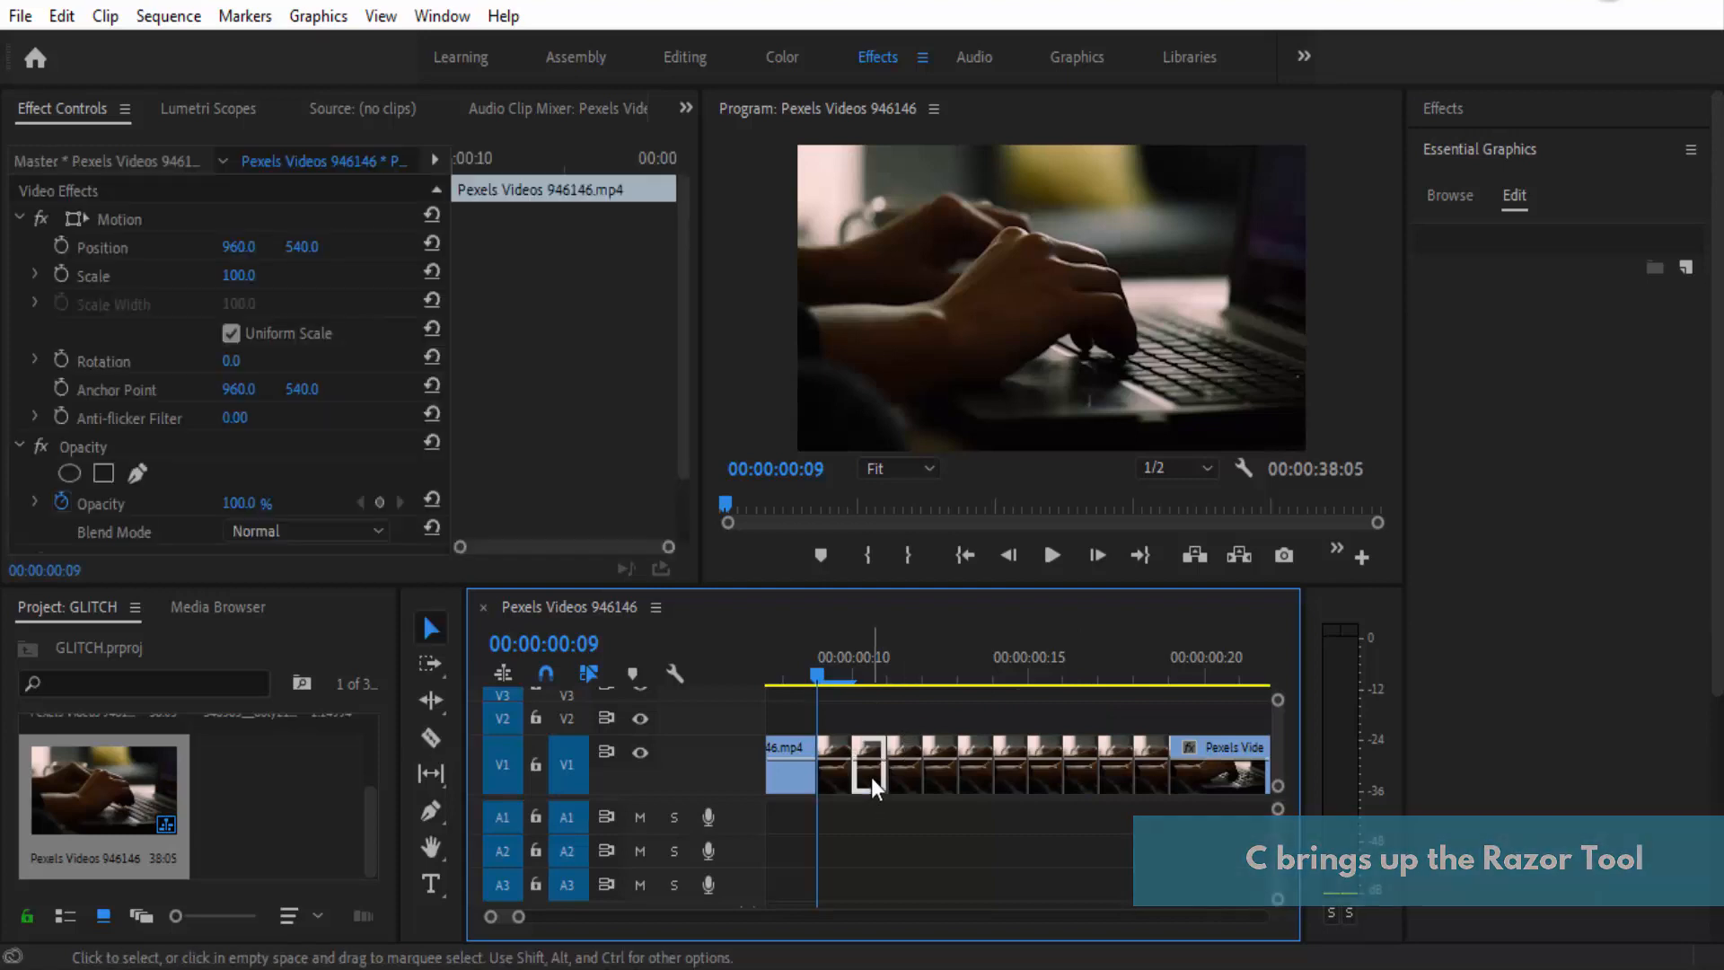
key(Delete)
click(936, 780)
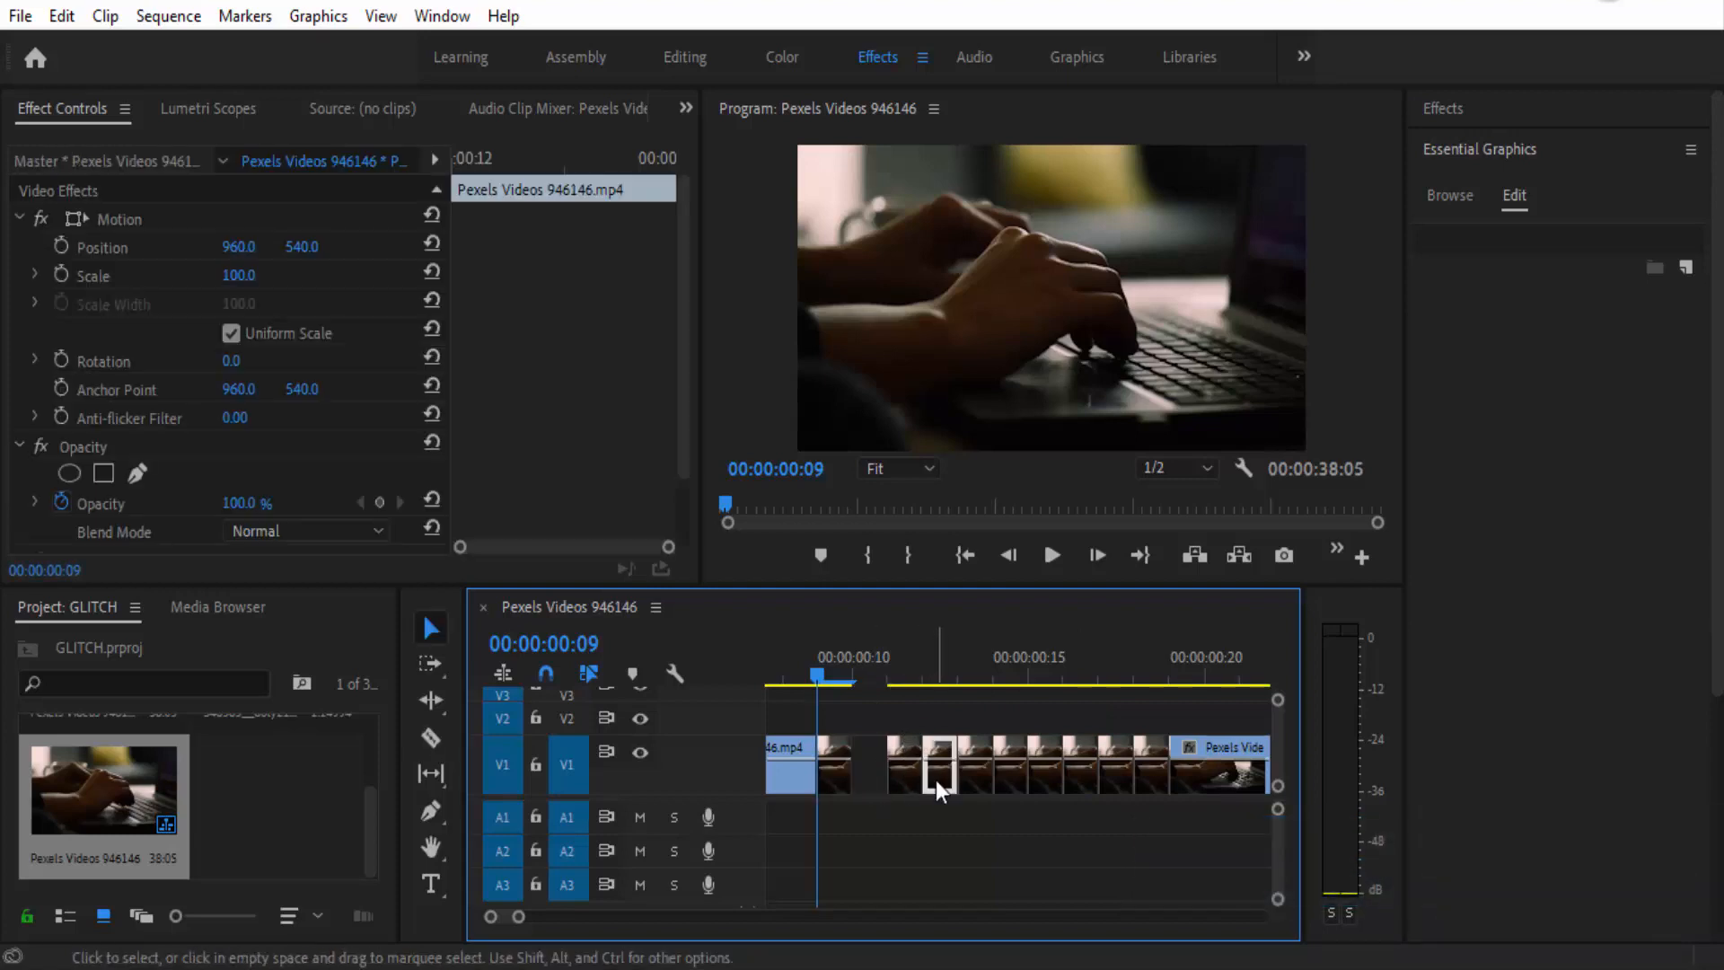
key(Delete)
click(1008, 779)
key(Delete)
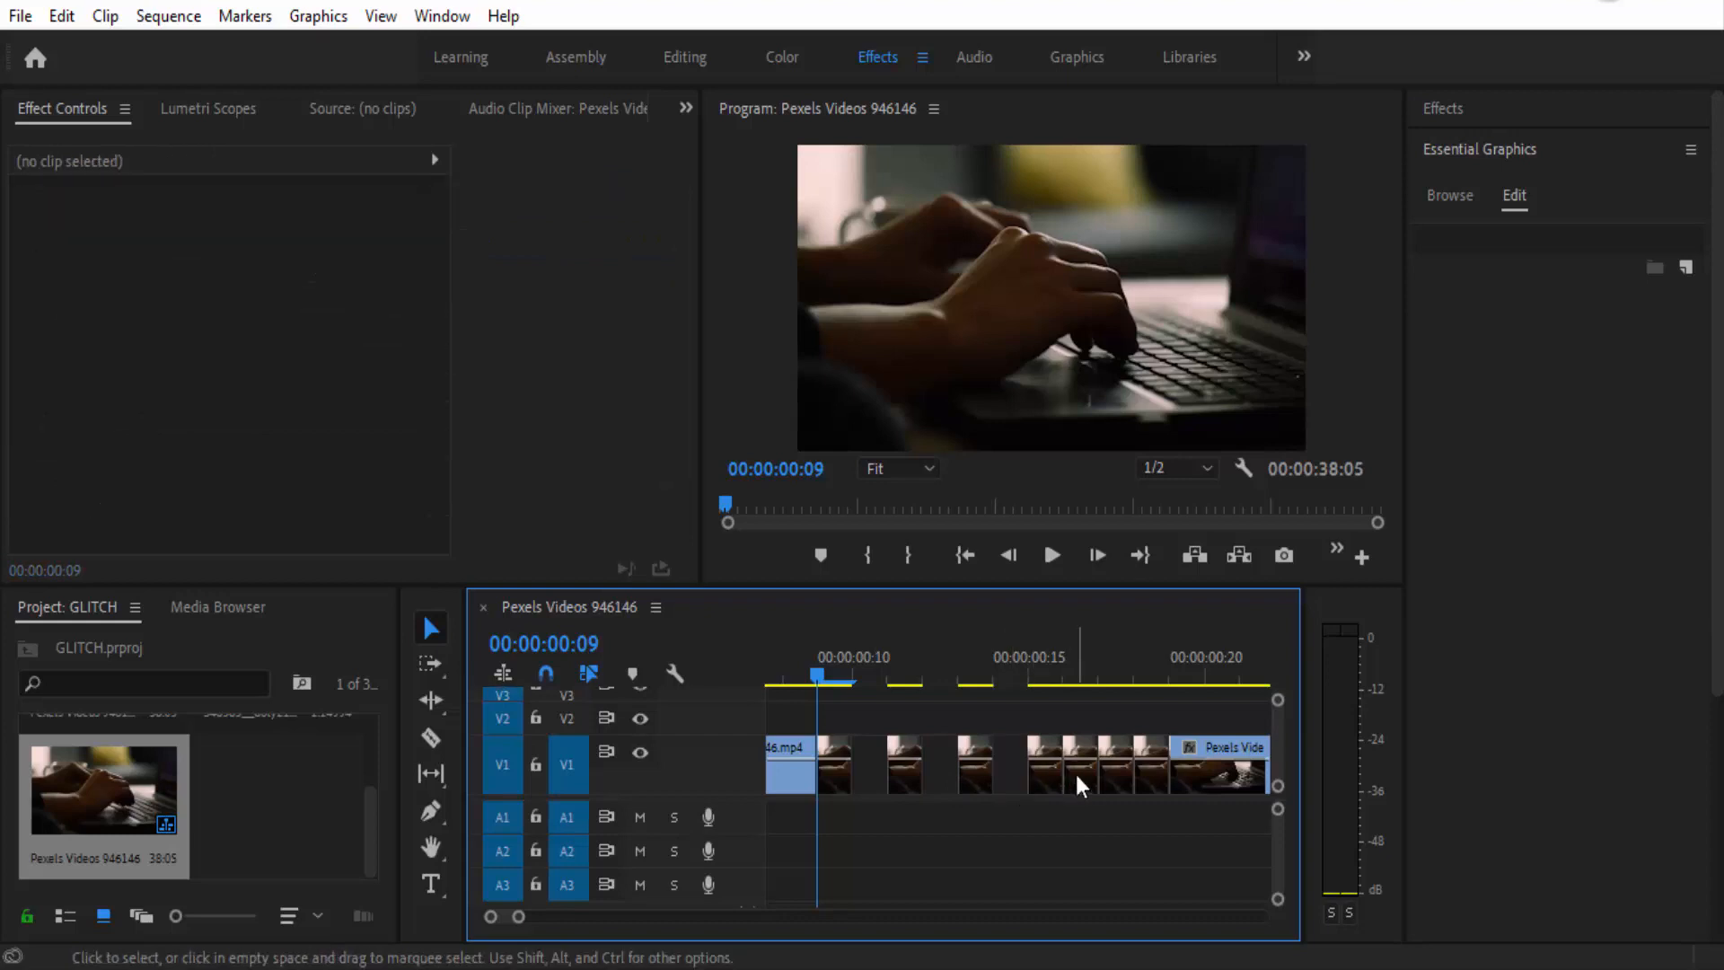
click(1077, 772)
key(Delete)
click(1150, 776)
key(Delete)
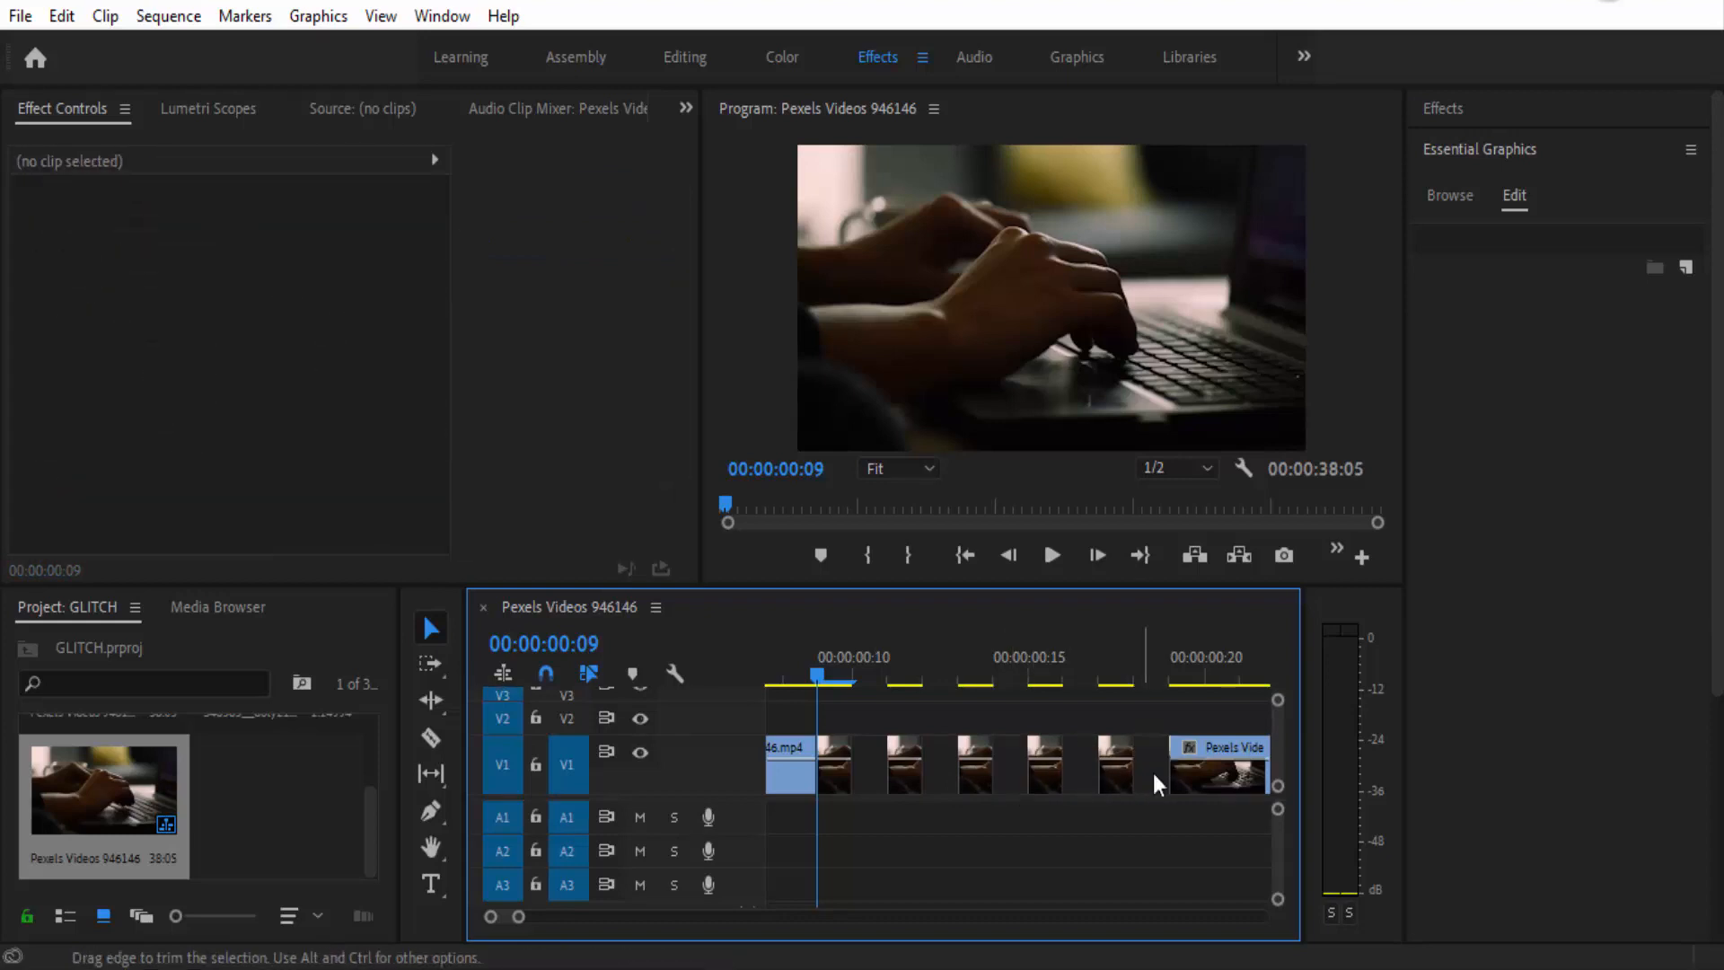
Step: Razor the remaining V1 clip at frames 20, 21 and 22 and delete the piece at frame 21
key(c)
click(1205, 768)
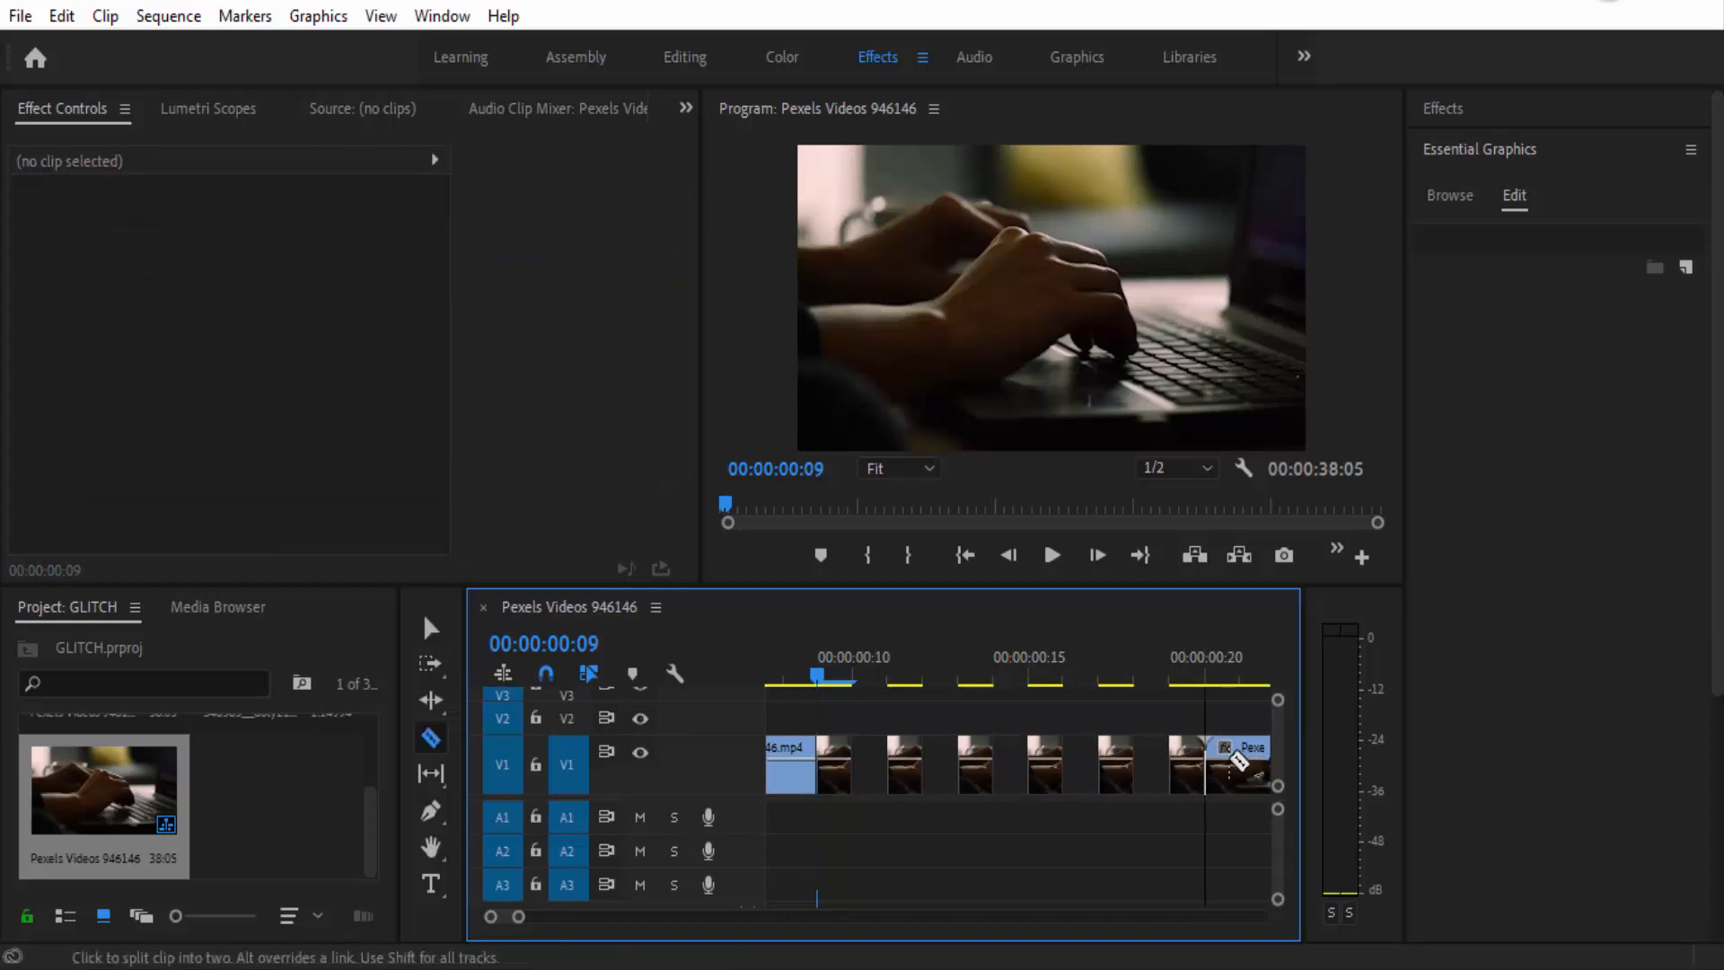
click(1240, 761)
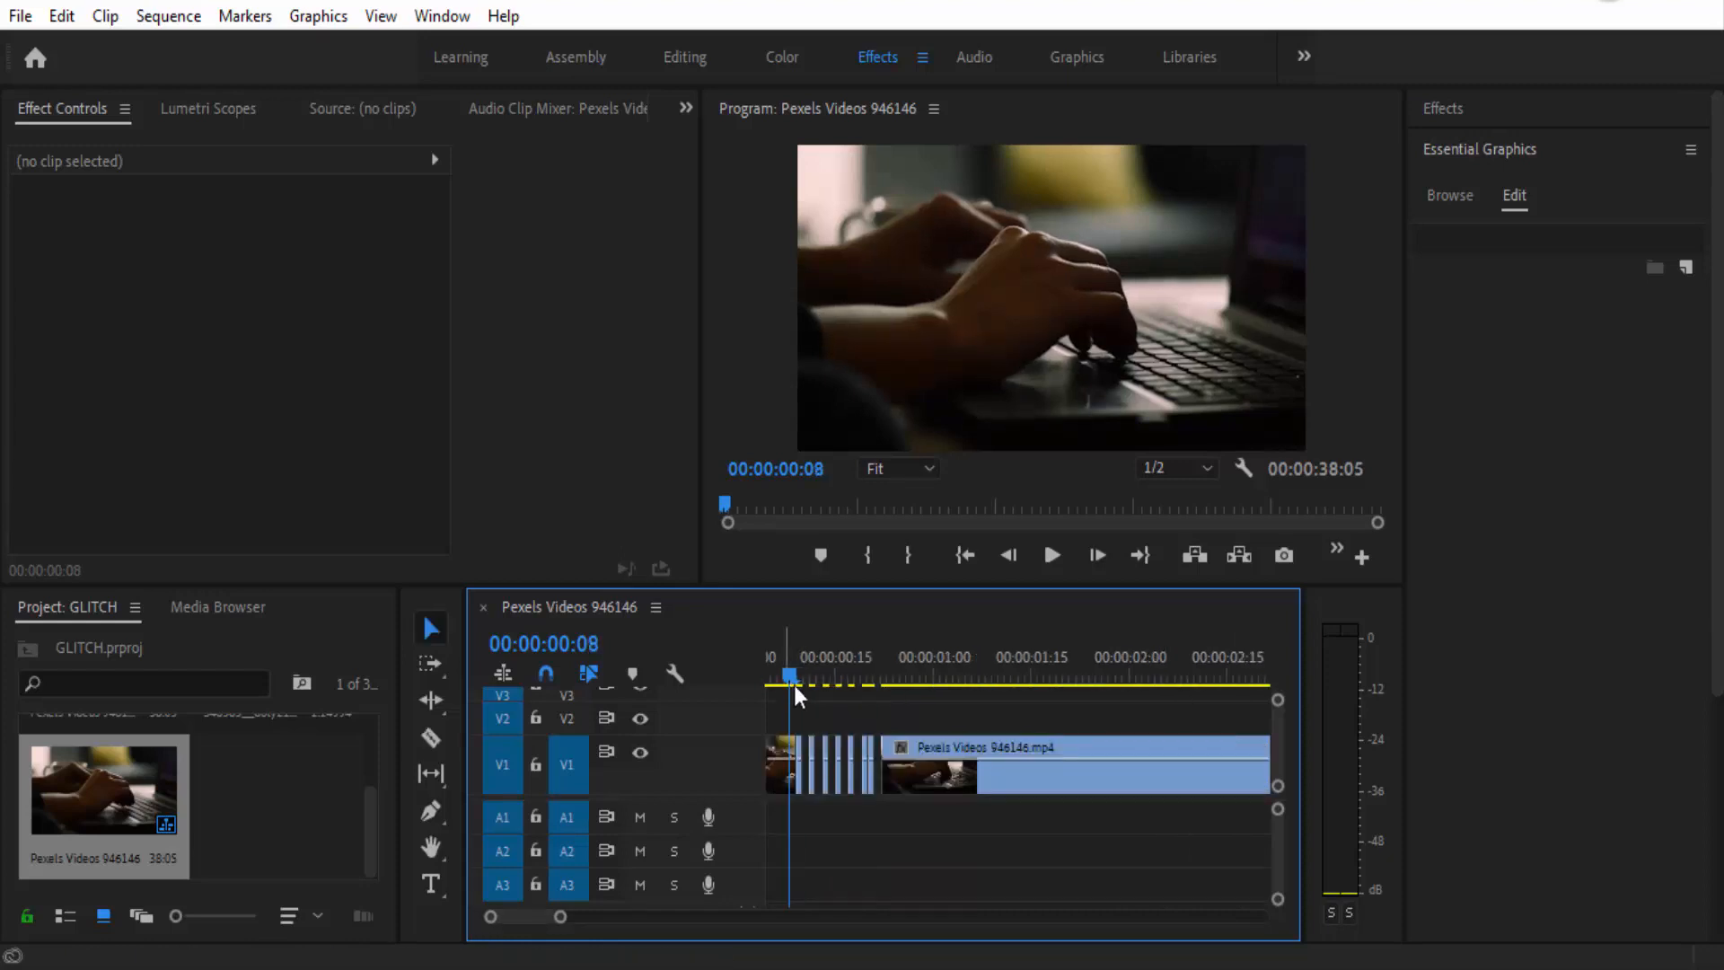
Step: Duplicate the one-frame piece at 00:00:00:09 from V1 onto V2 directly above it
mouse_move(787, 680)
mouse_down()
mouse_move(881, 674)
mouse_move(778, 684)
mouse_up()
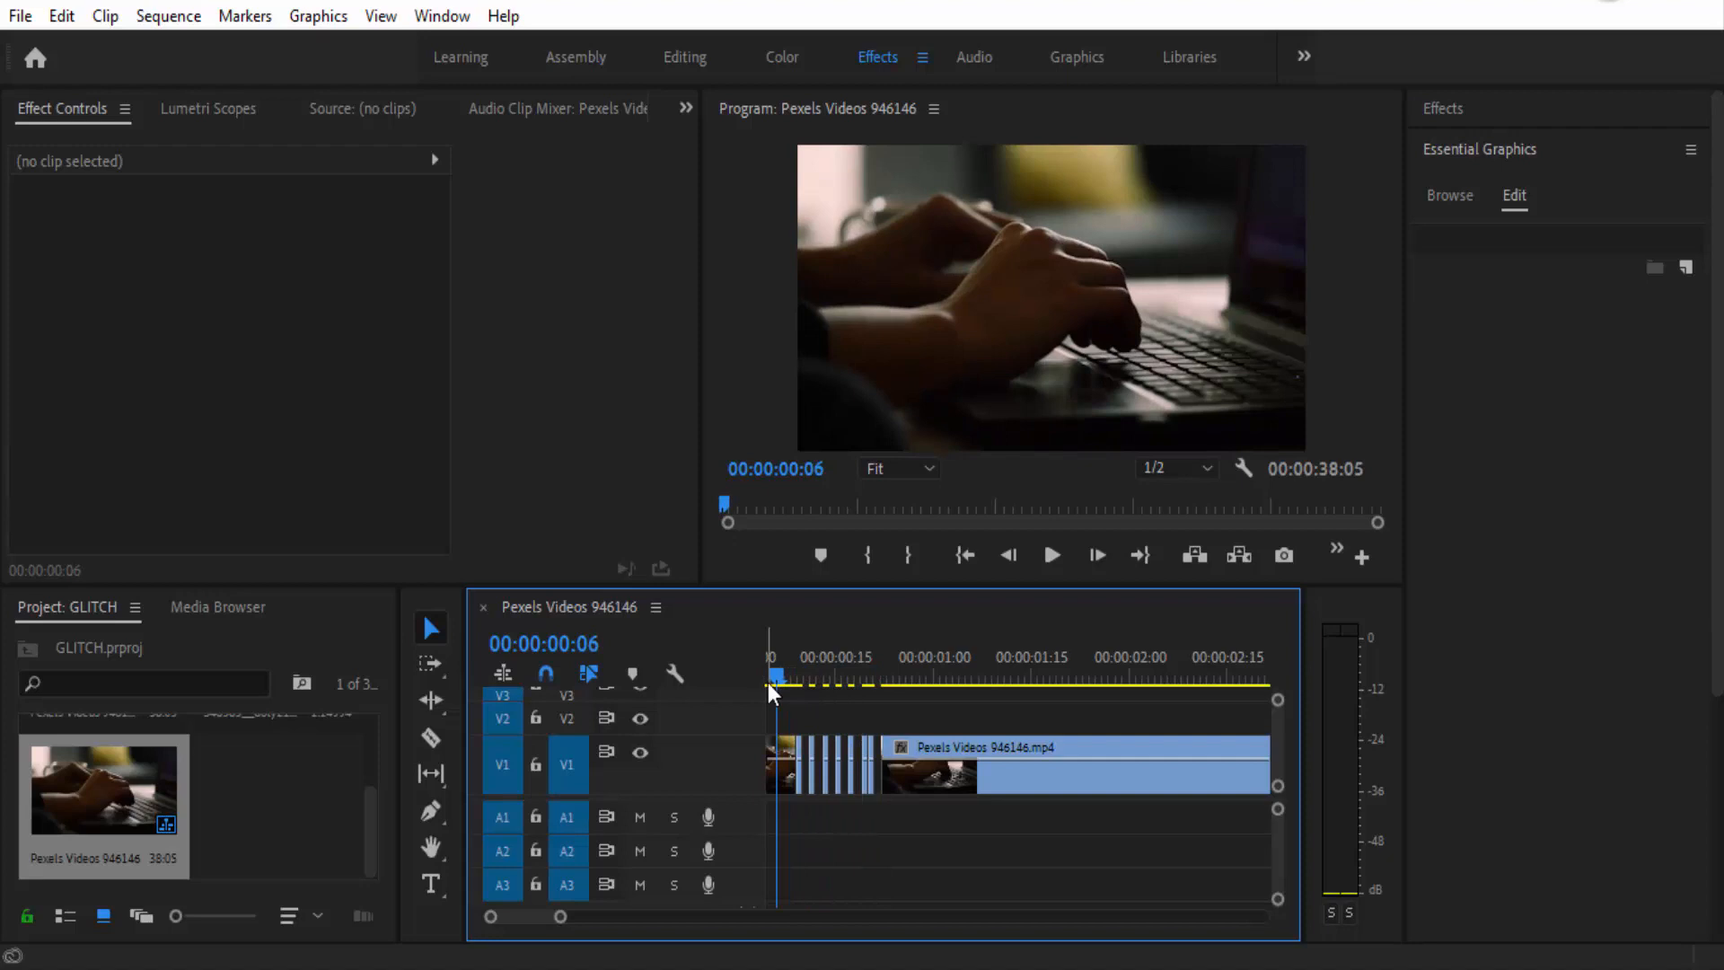
drag(763, 681, 794, 701)
scroll(806, 729, up, 5)
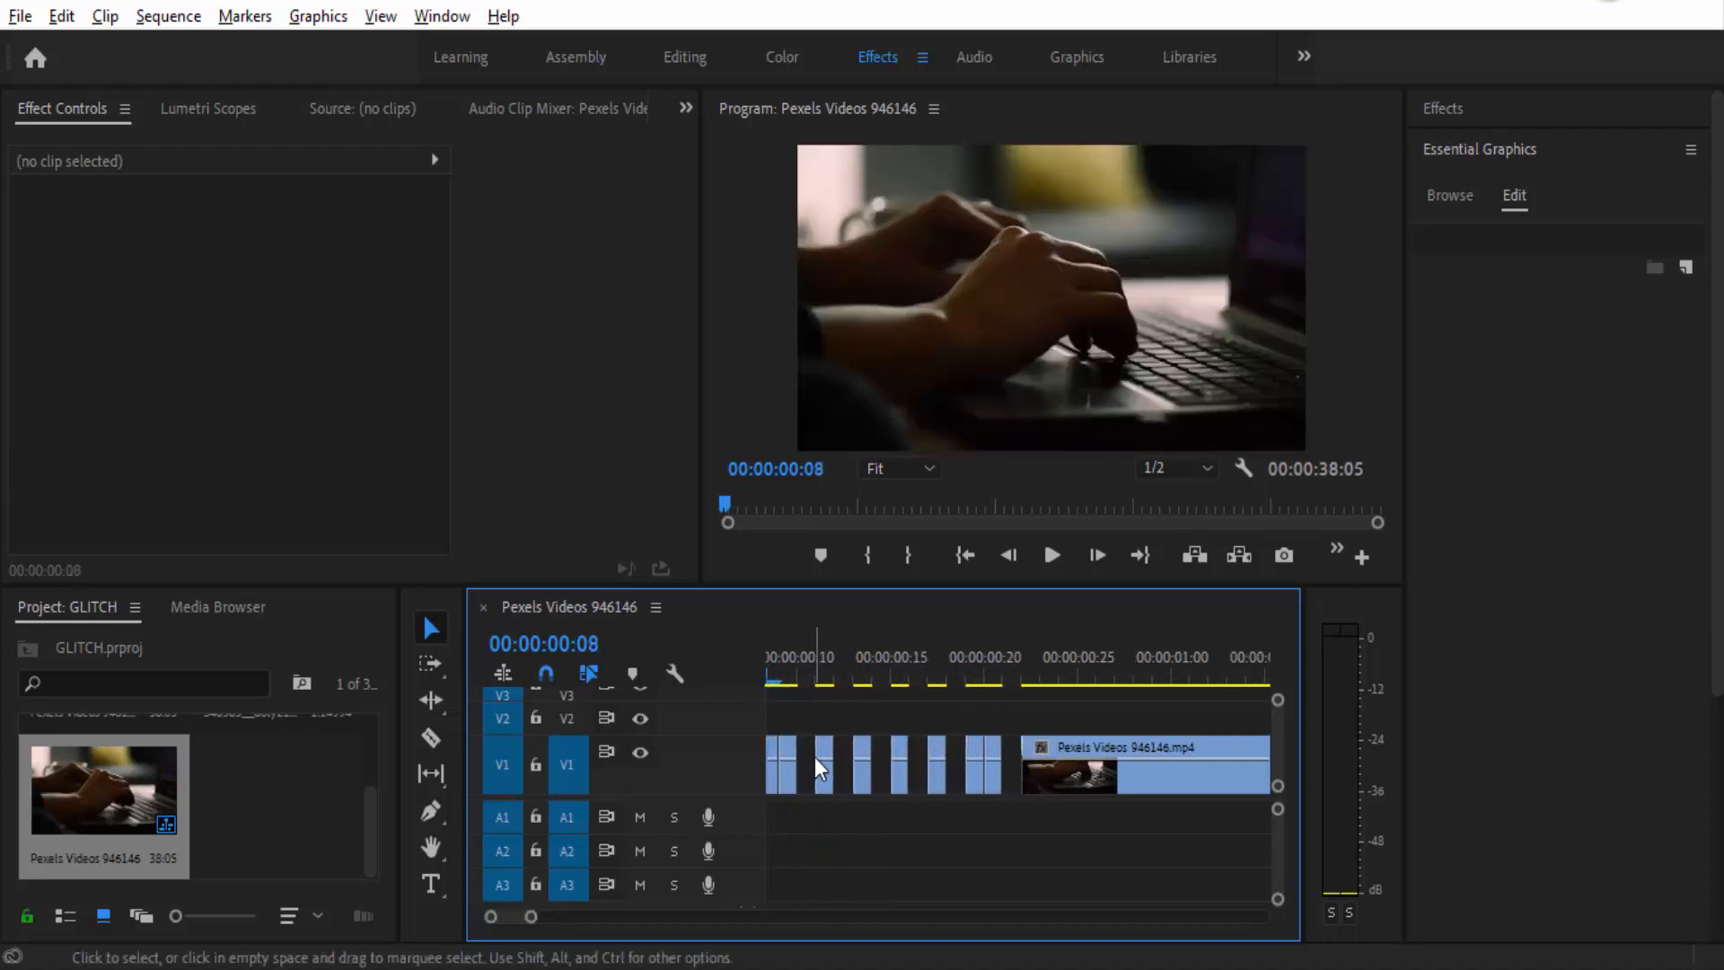
scroll(510, 917, up, 3)
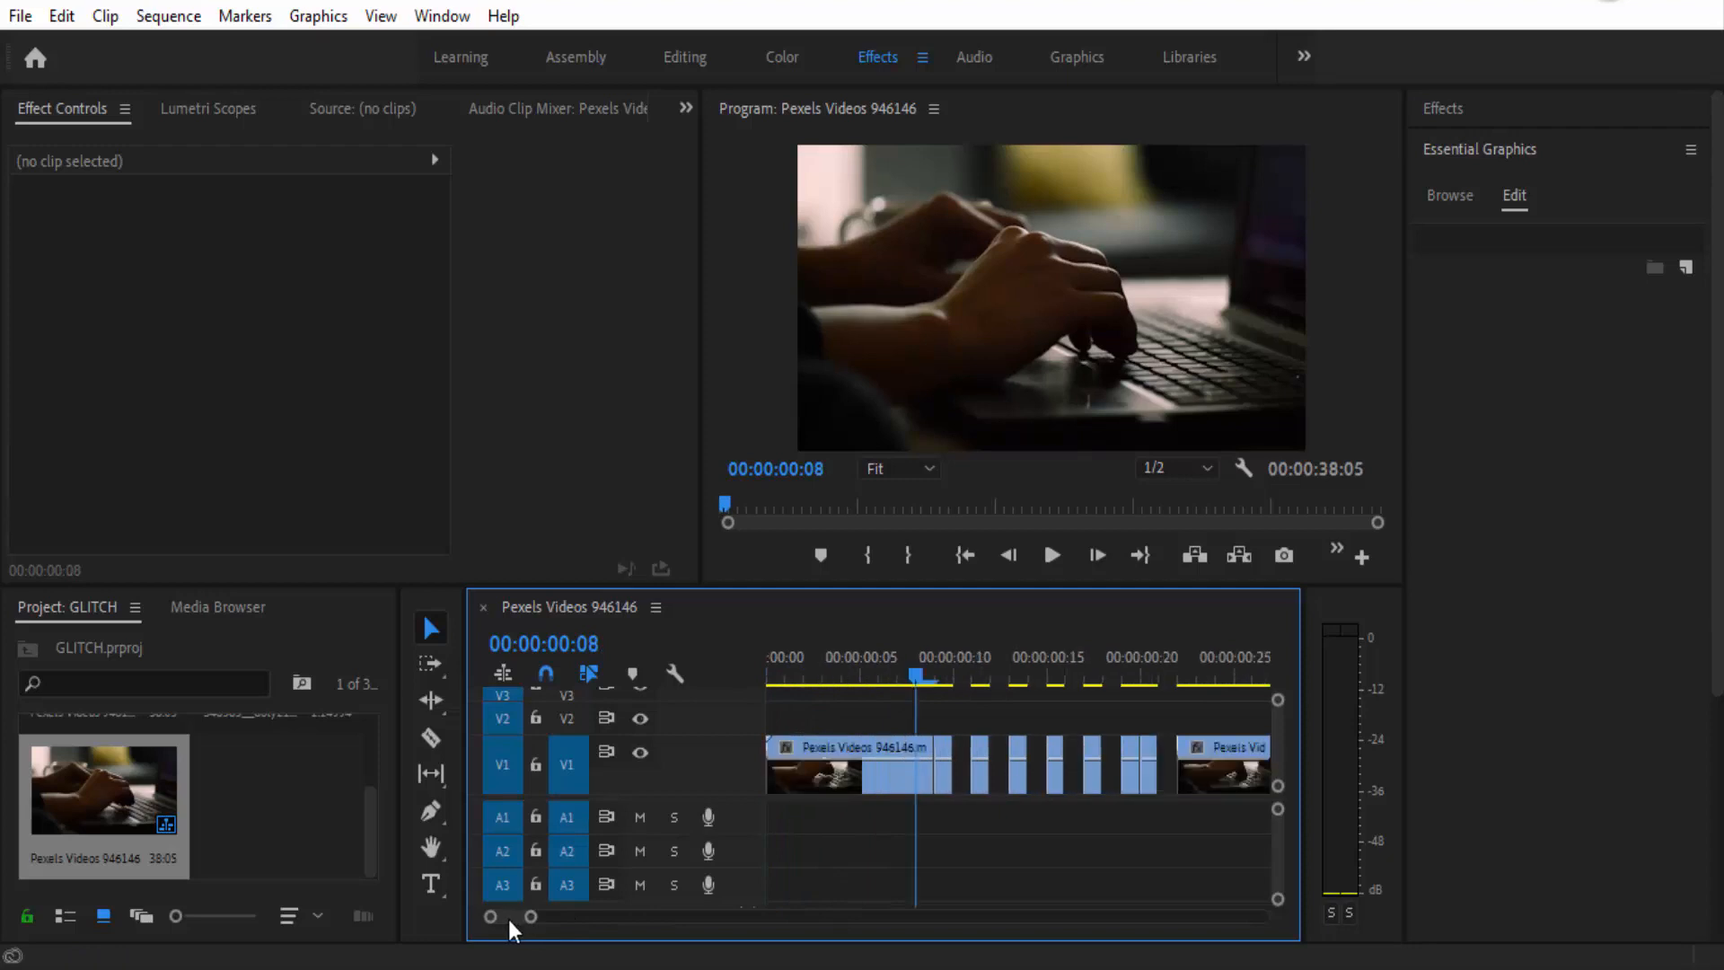
click(943, 759)
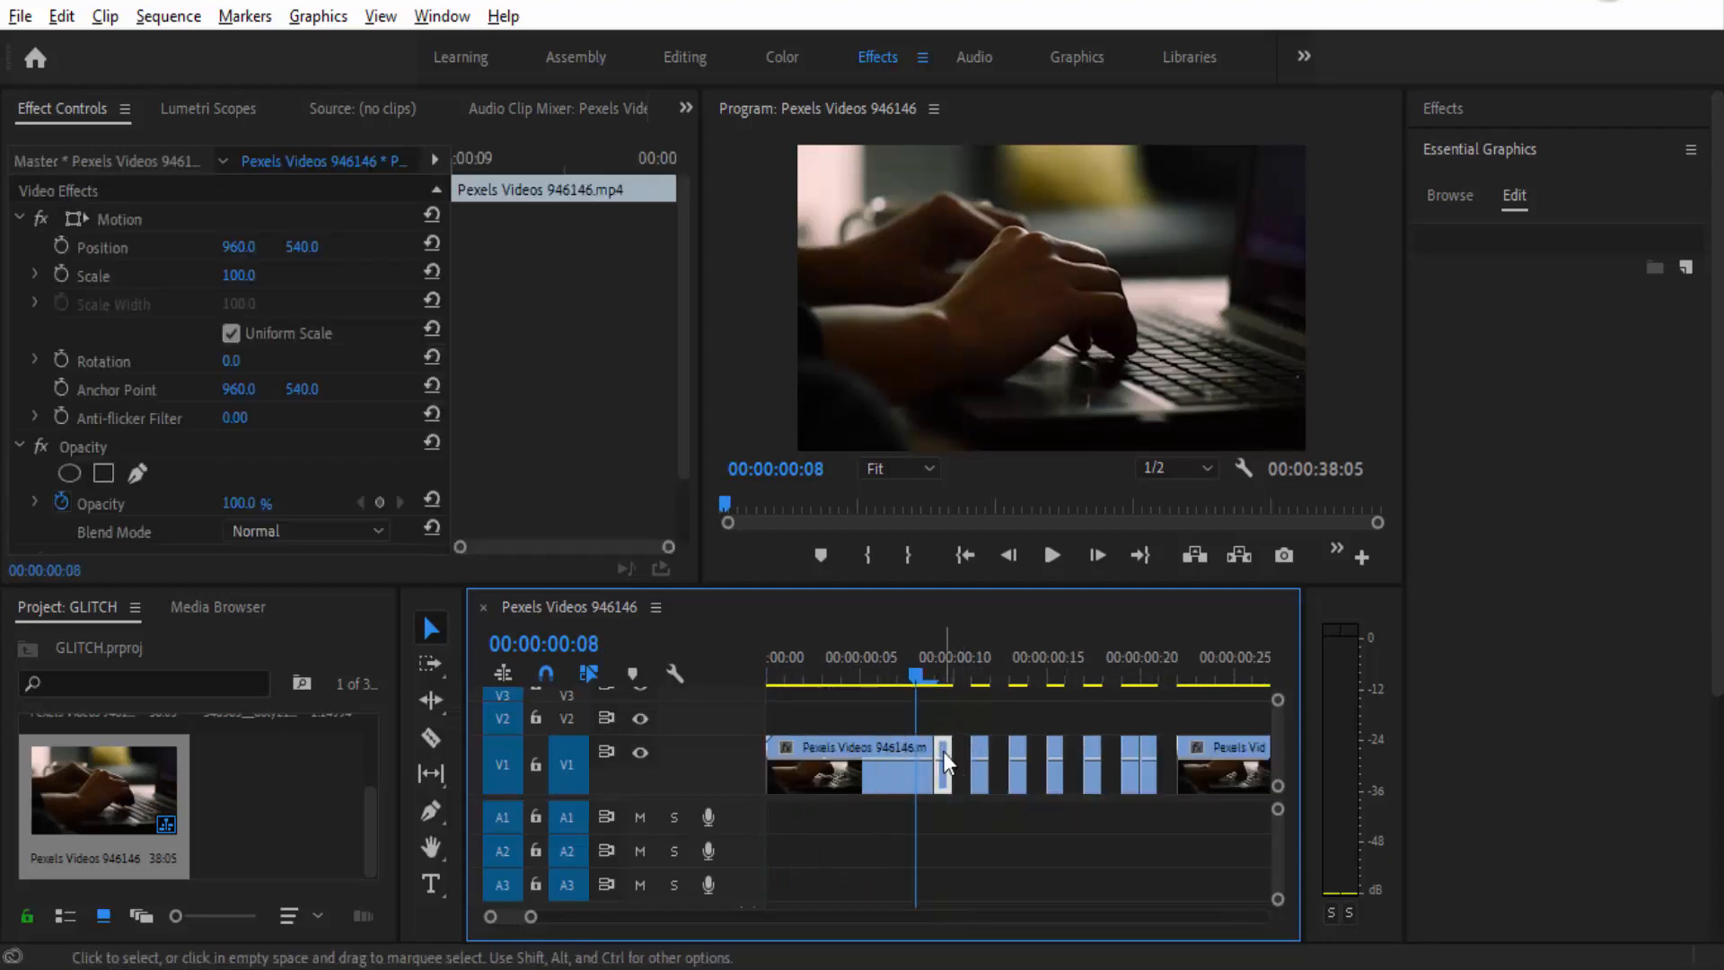
mouse_move(943, 752)
mouse_down()
mouse_move(965, 723)
mouse_move(943, 729)
mouse_up()
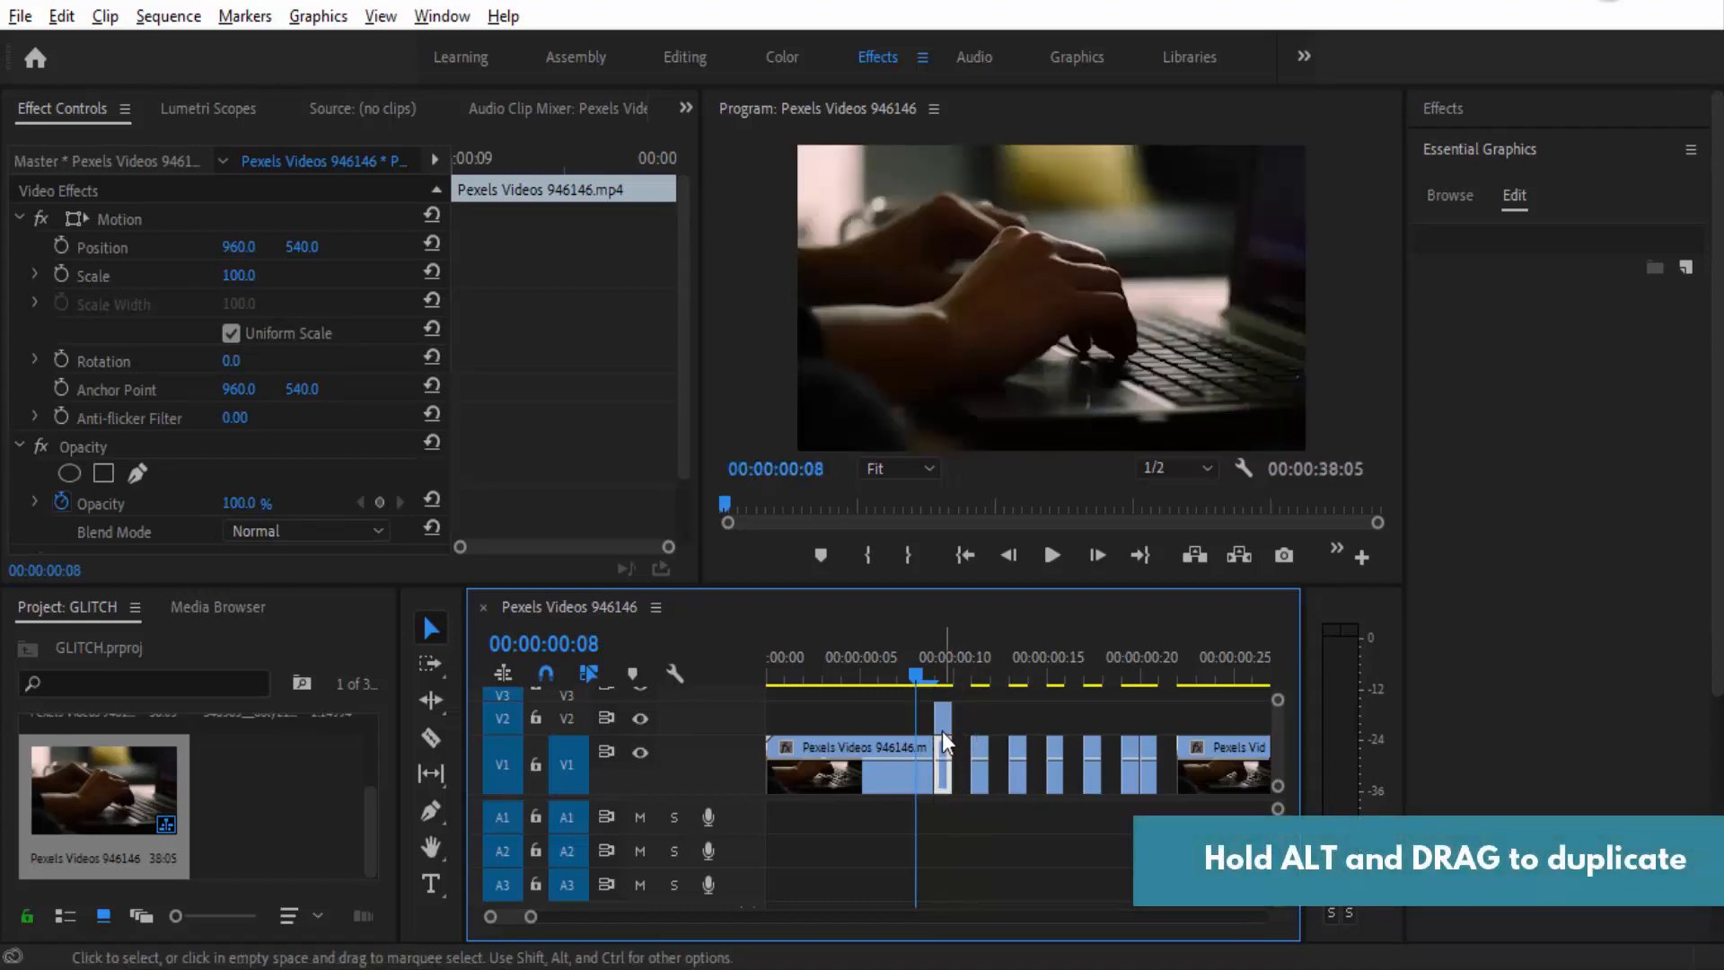
Step: Set the duplicate at 00:00:00:09 on V2 to horizontal position 899 and opacity 60%
click(936, 678)
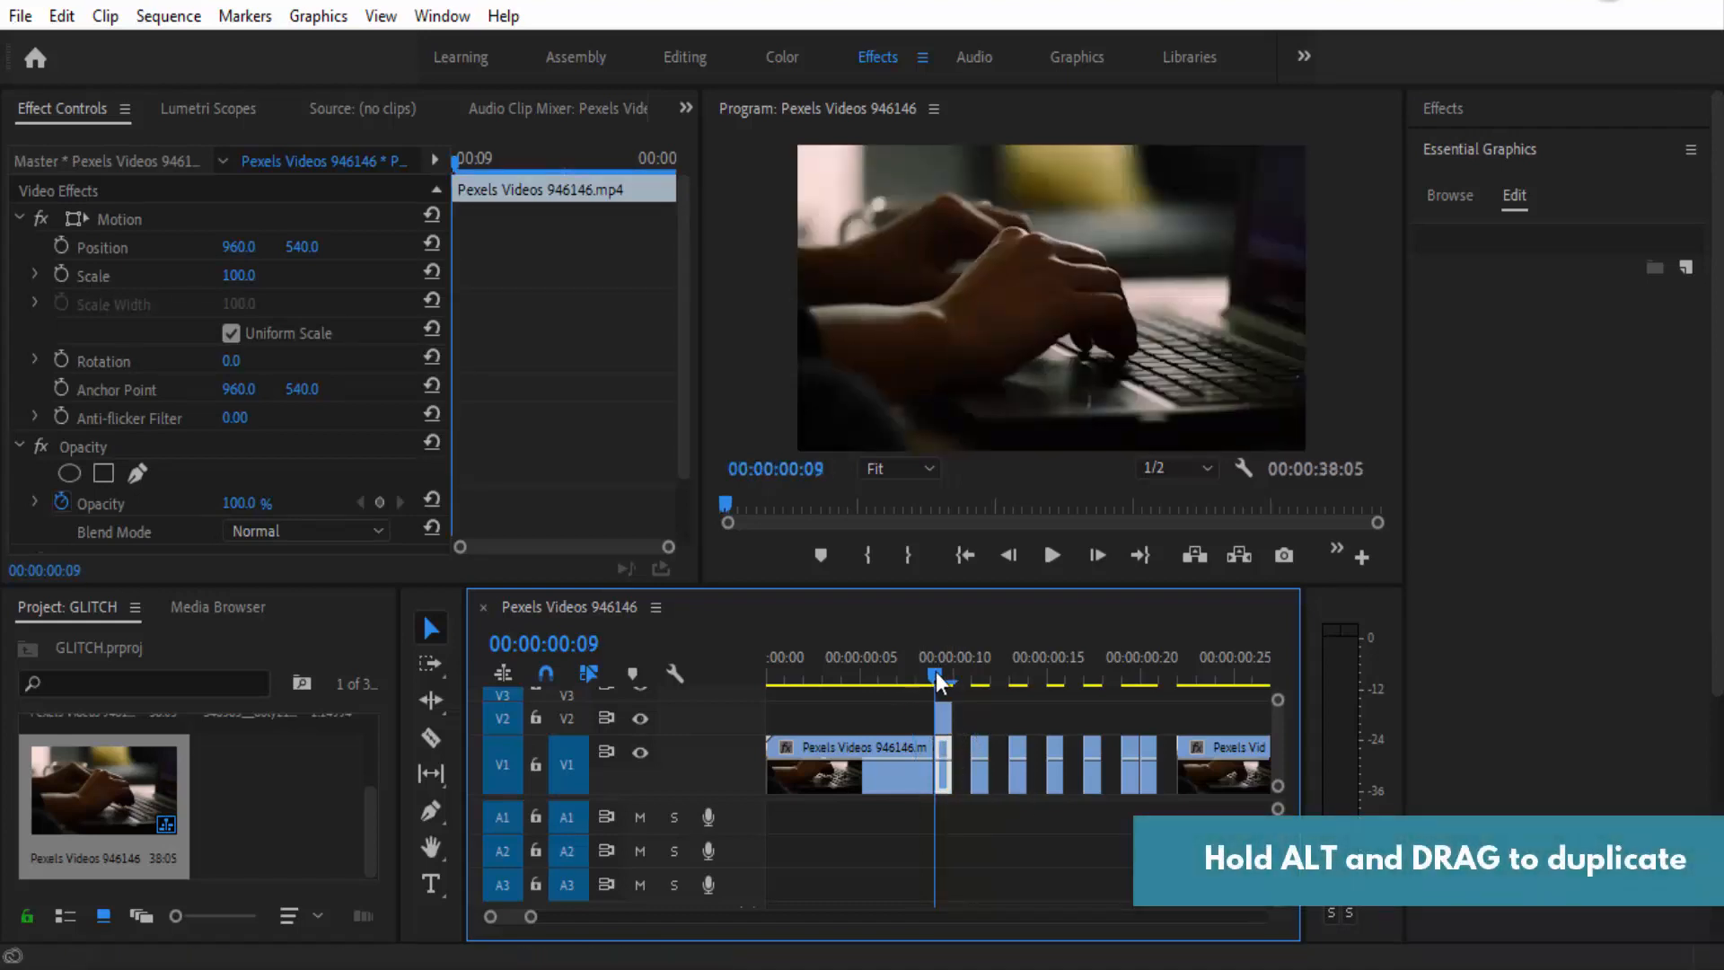
click(946, 721)
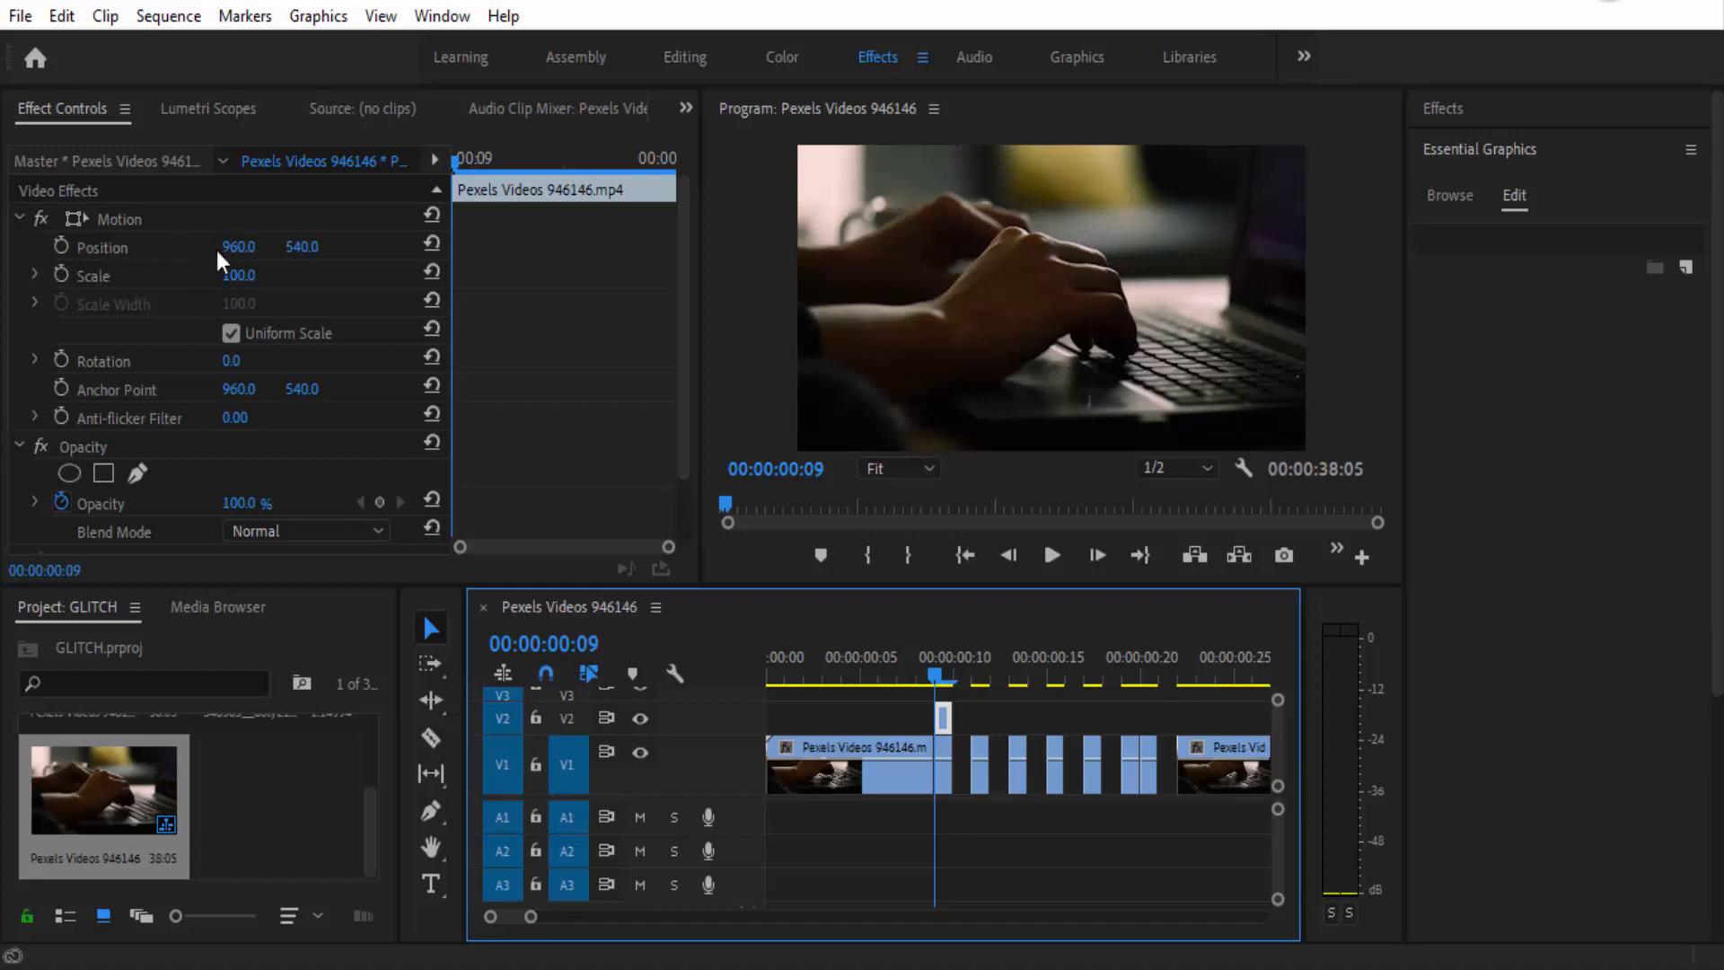
drag(247, 507, 238, 507)
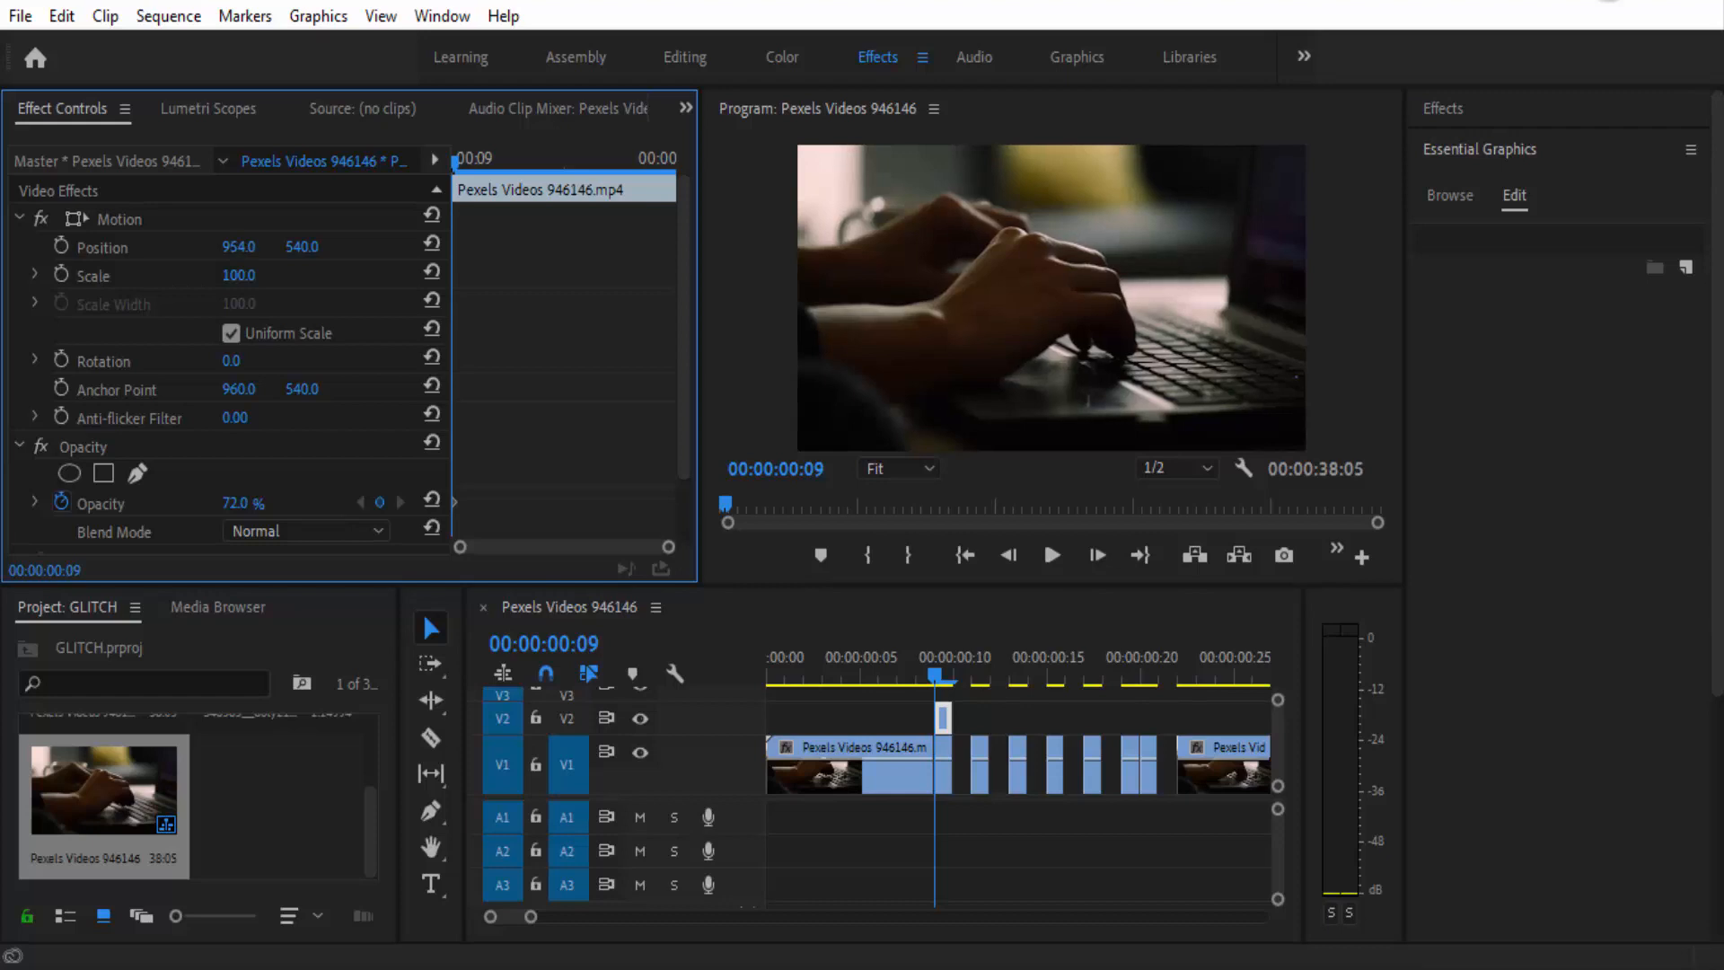
drag(238, 247, 185, 247)
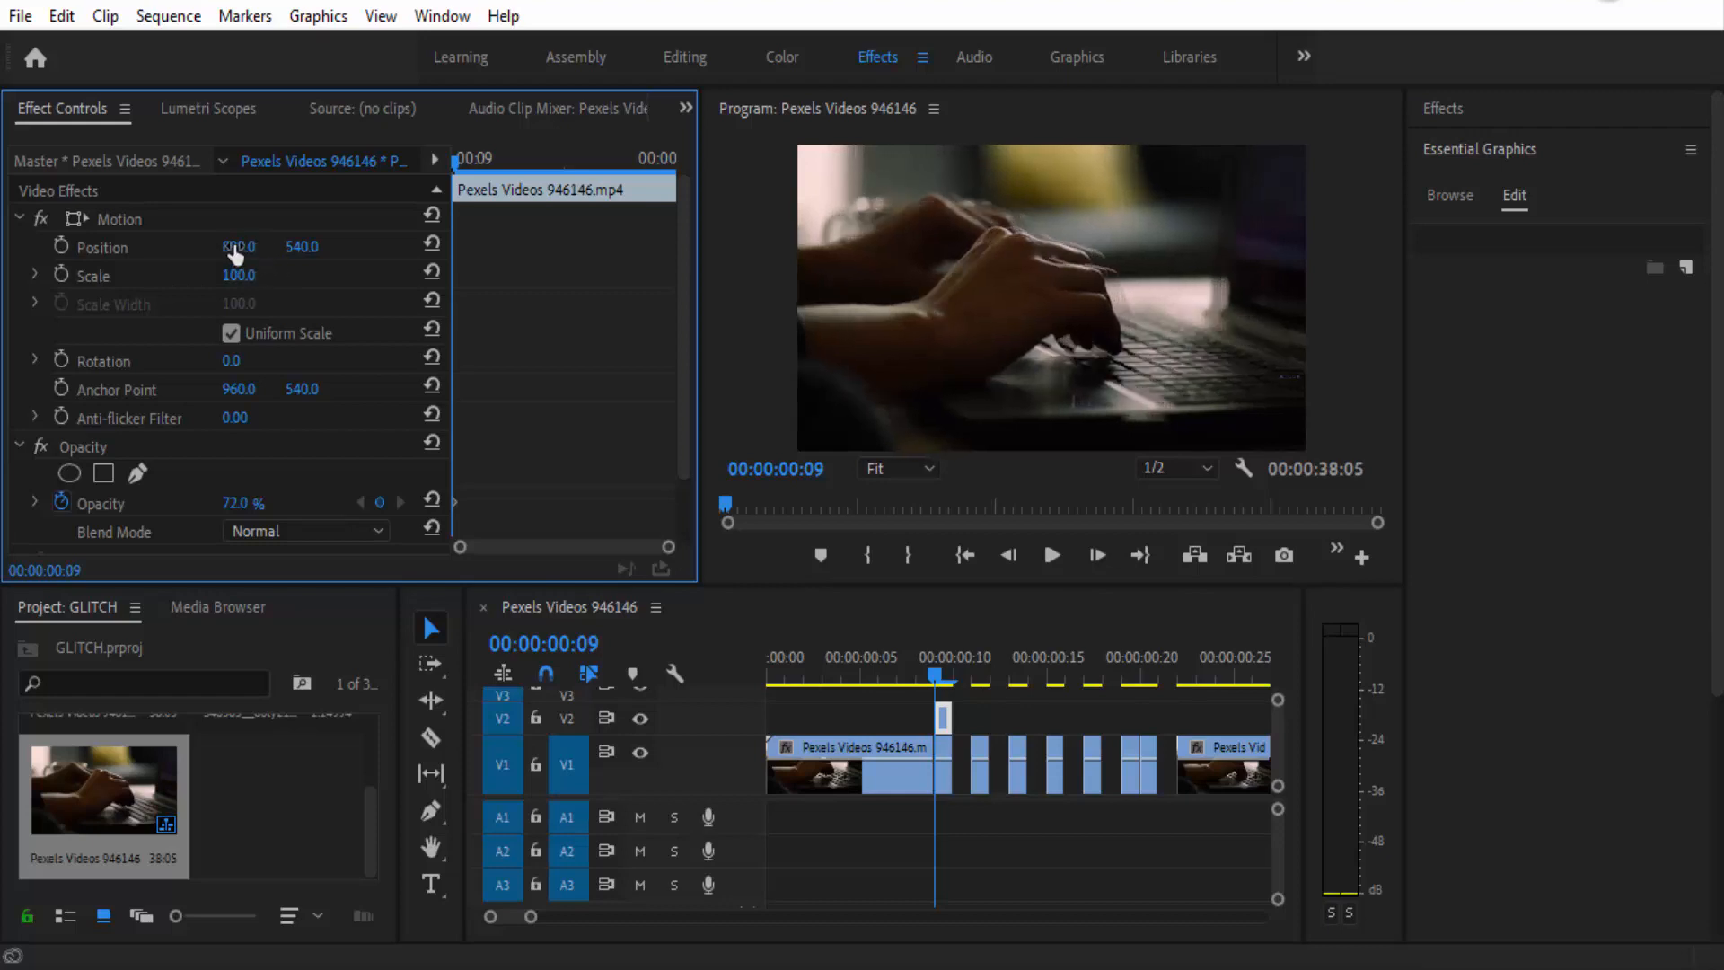
click(238, 247)
mouse_move(235, 508)
mouse_down()
mouse_move(260, 508)
mouse_move(201, 508)
mouse_move(237, 509)
mouse_up()
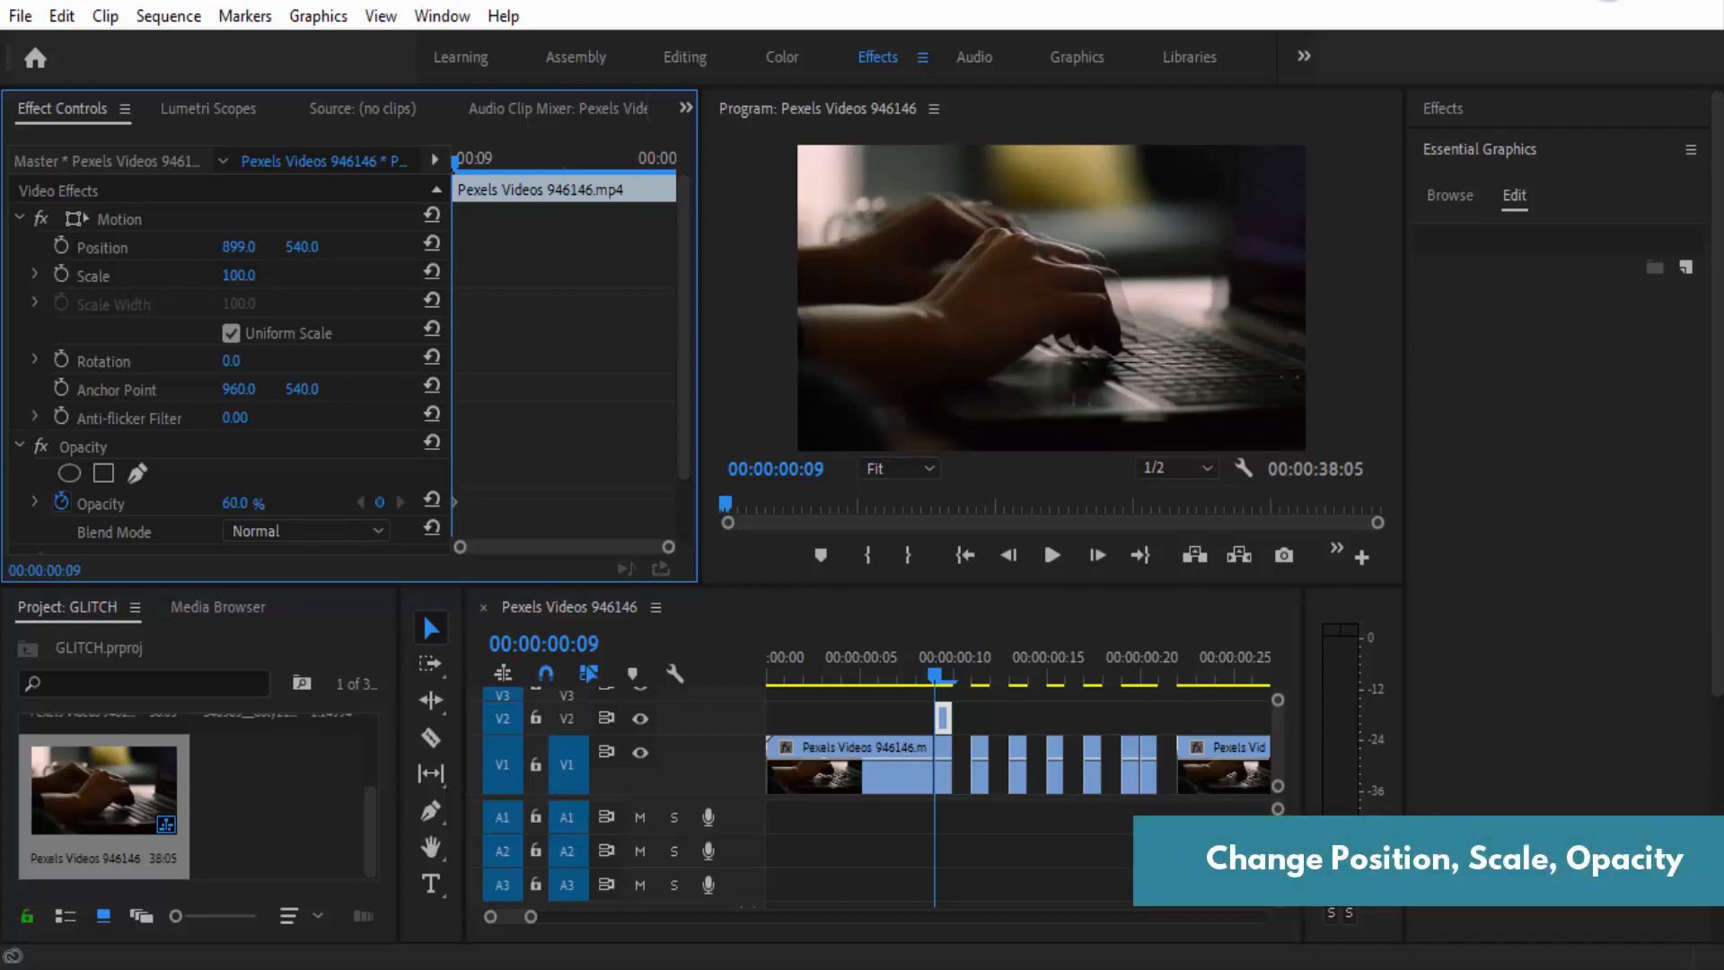
Step: Duplicate the one-frame piece at 00:00:00:11 from V1 onto V2 directly above it
key(Down)
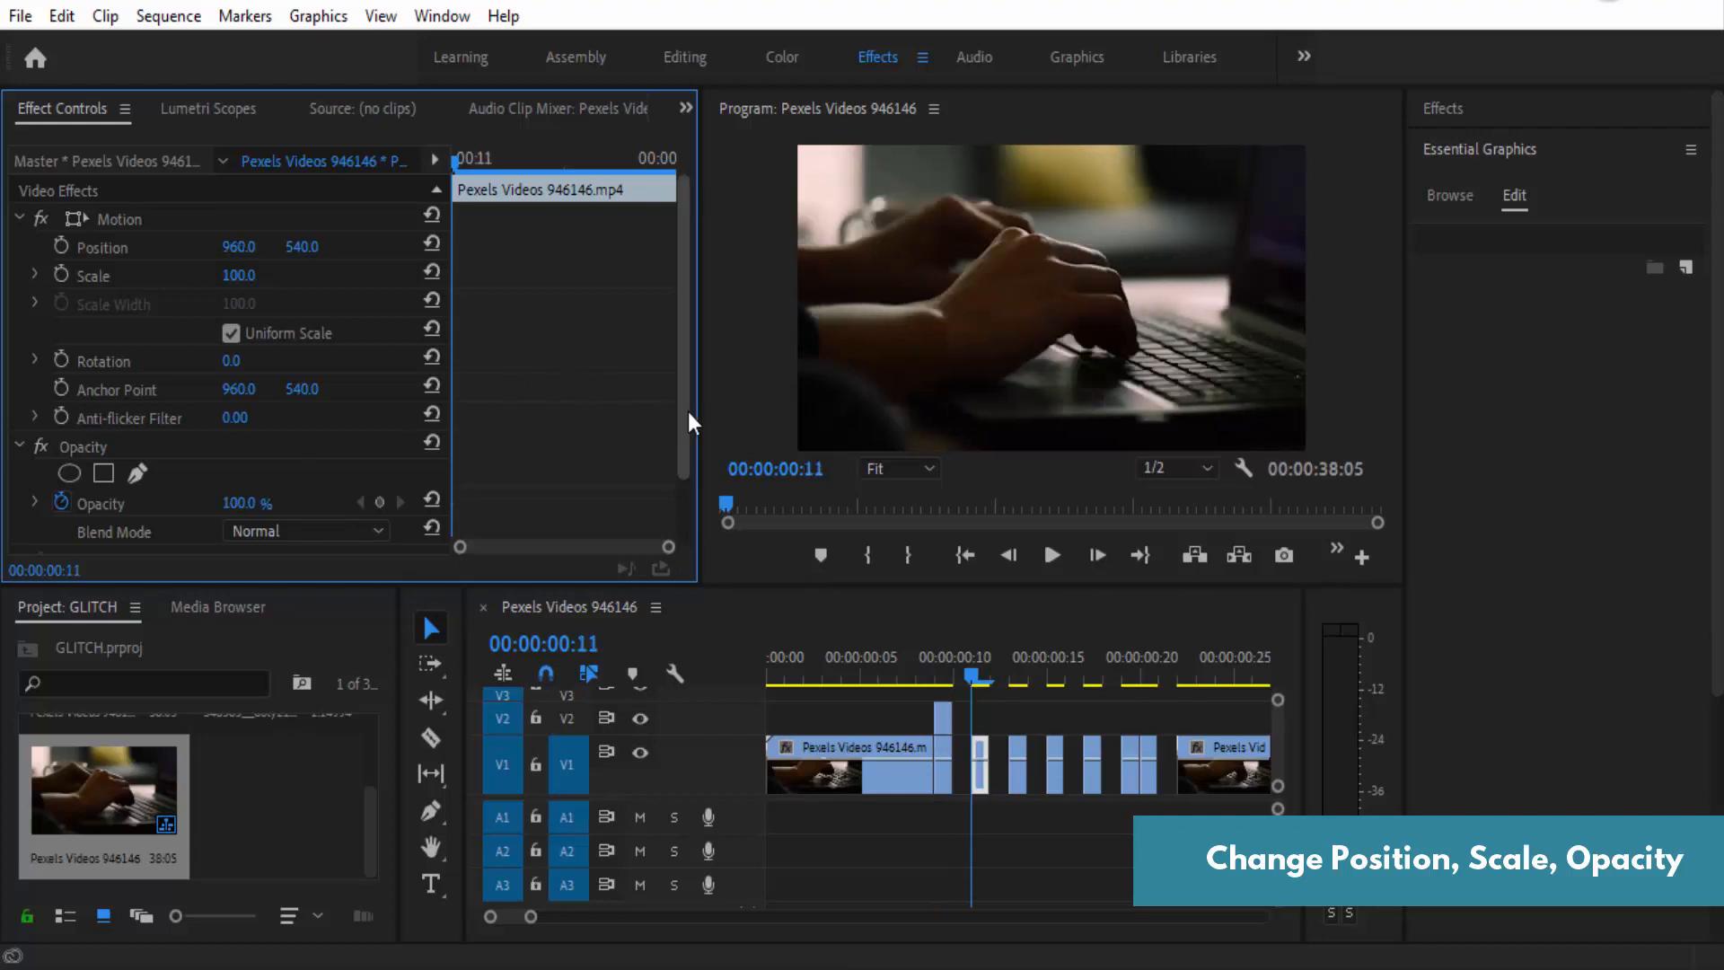
drag(983, 749, 979, 728)
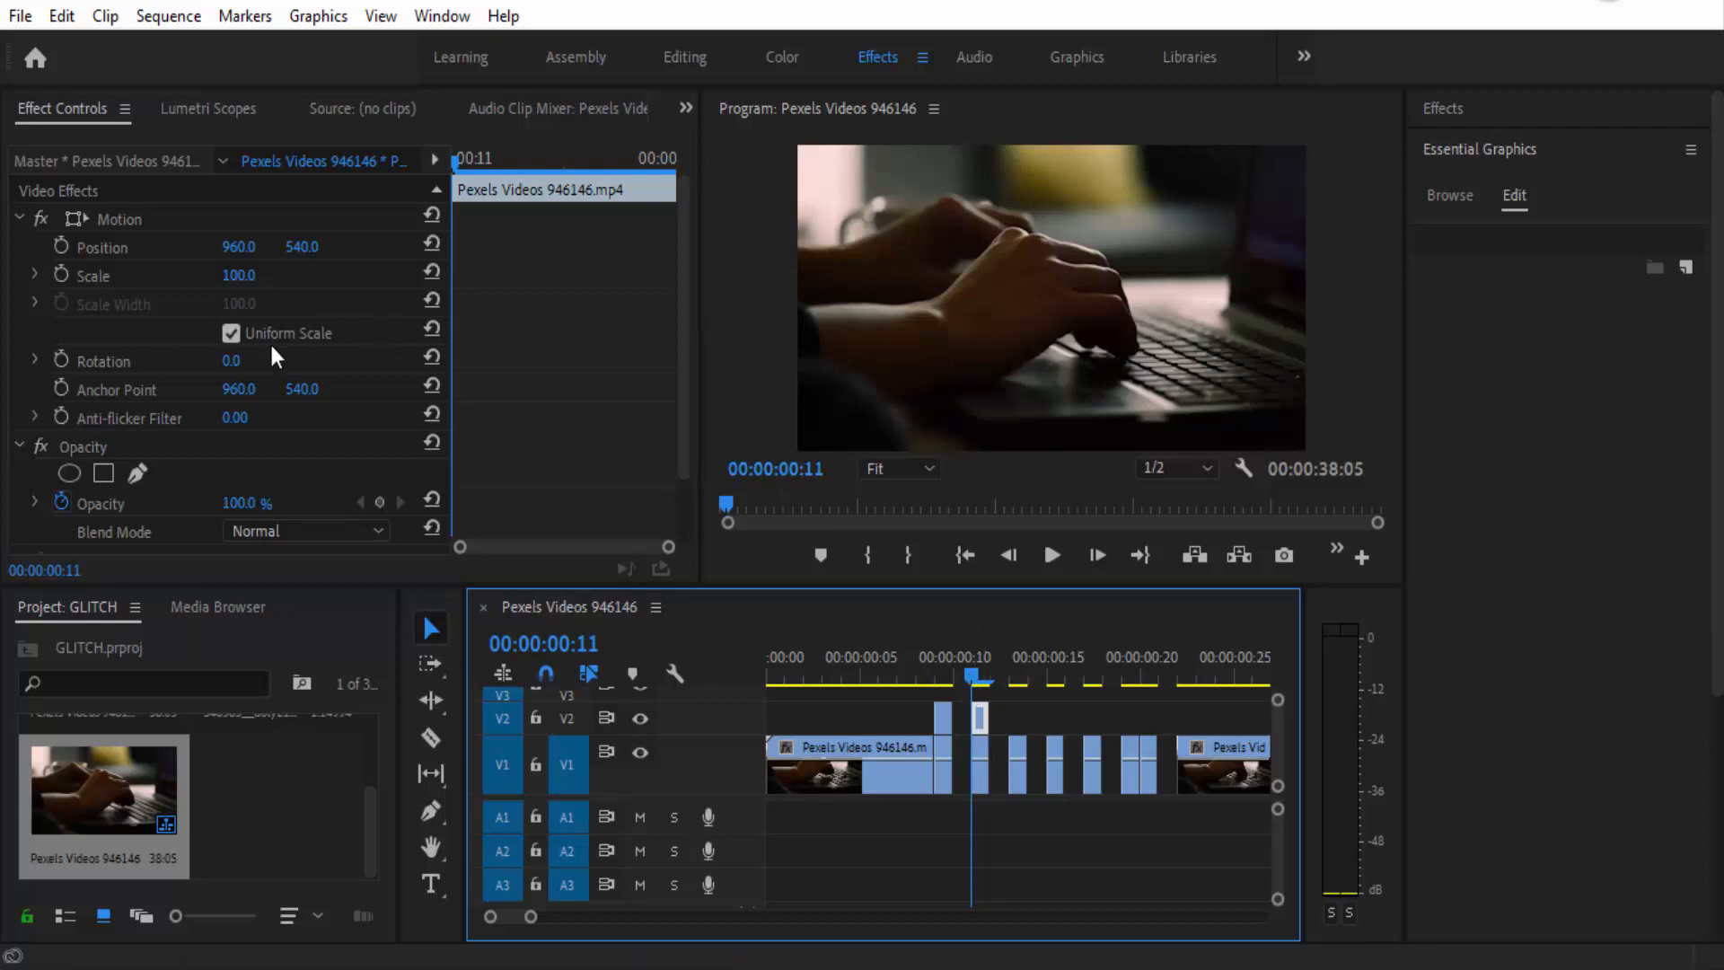
Step: Set the duplicate at 00:00:00:11 on V2 to opacity 54% and scale 134, and shift its horizontal position to the right
drag(233, 501, 208, 501)
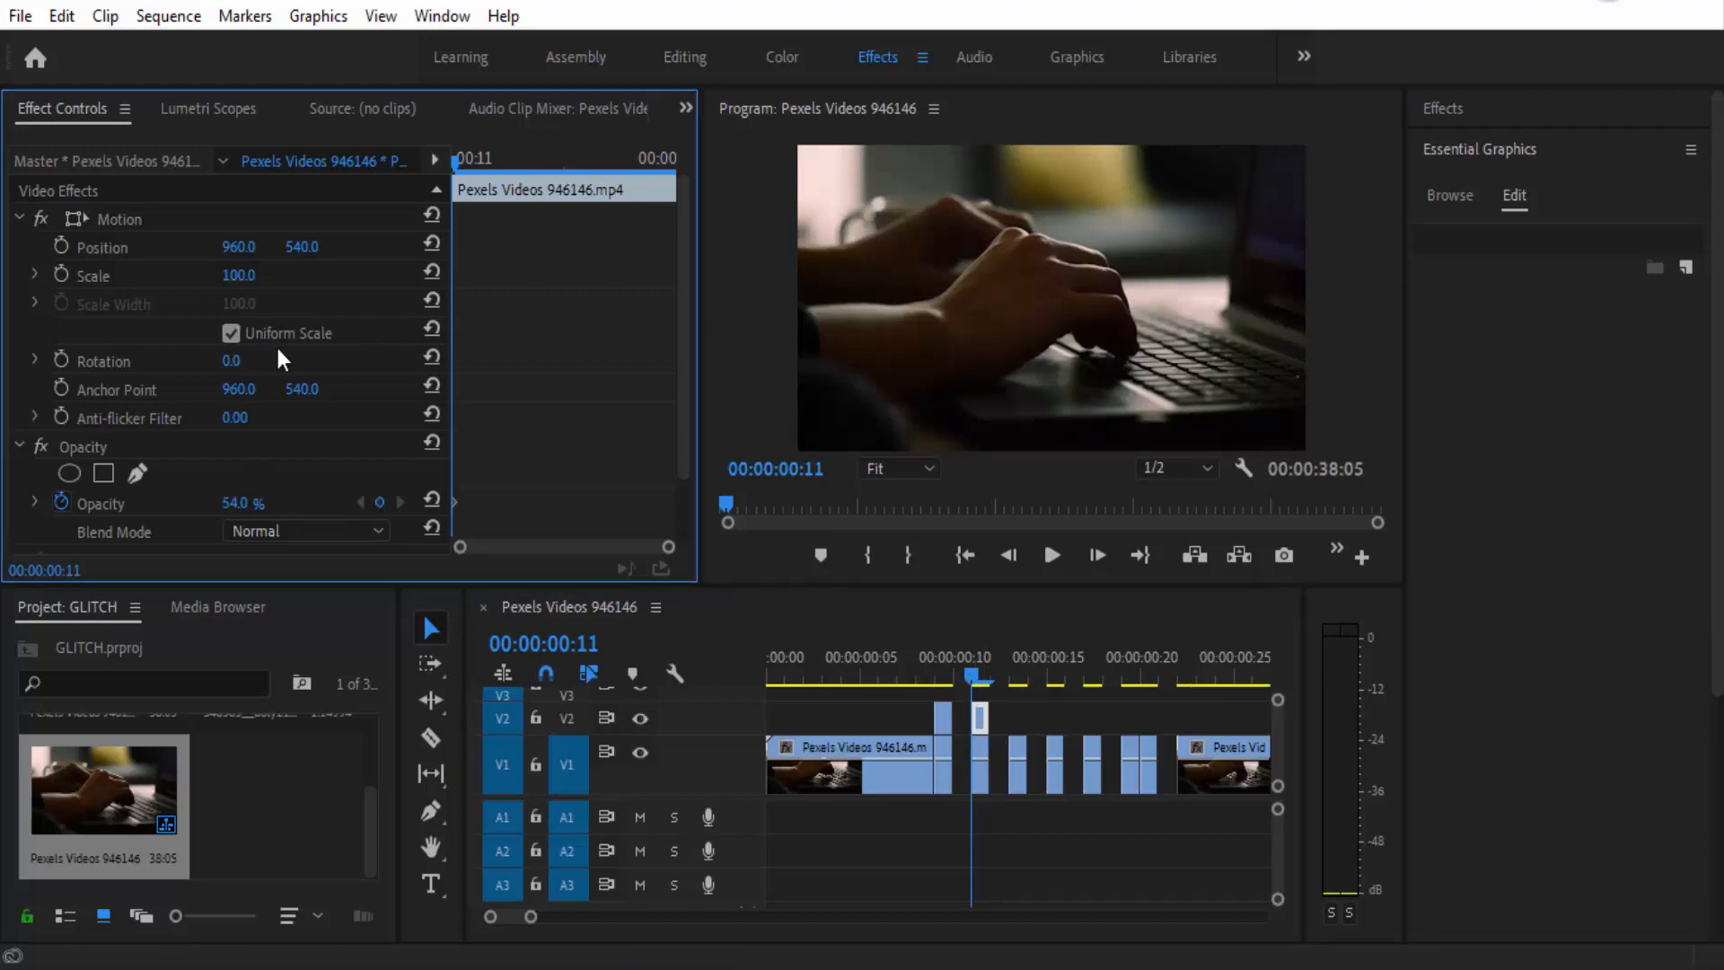
drag(239, 275, 270, 275)
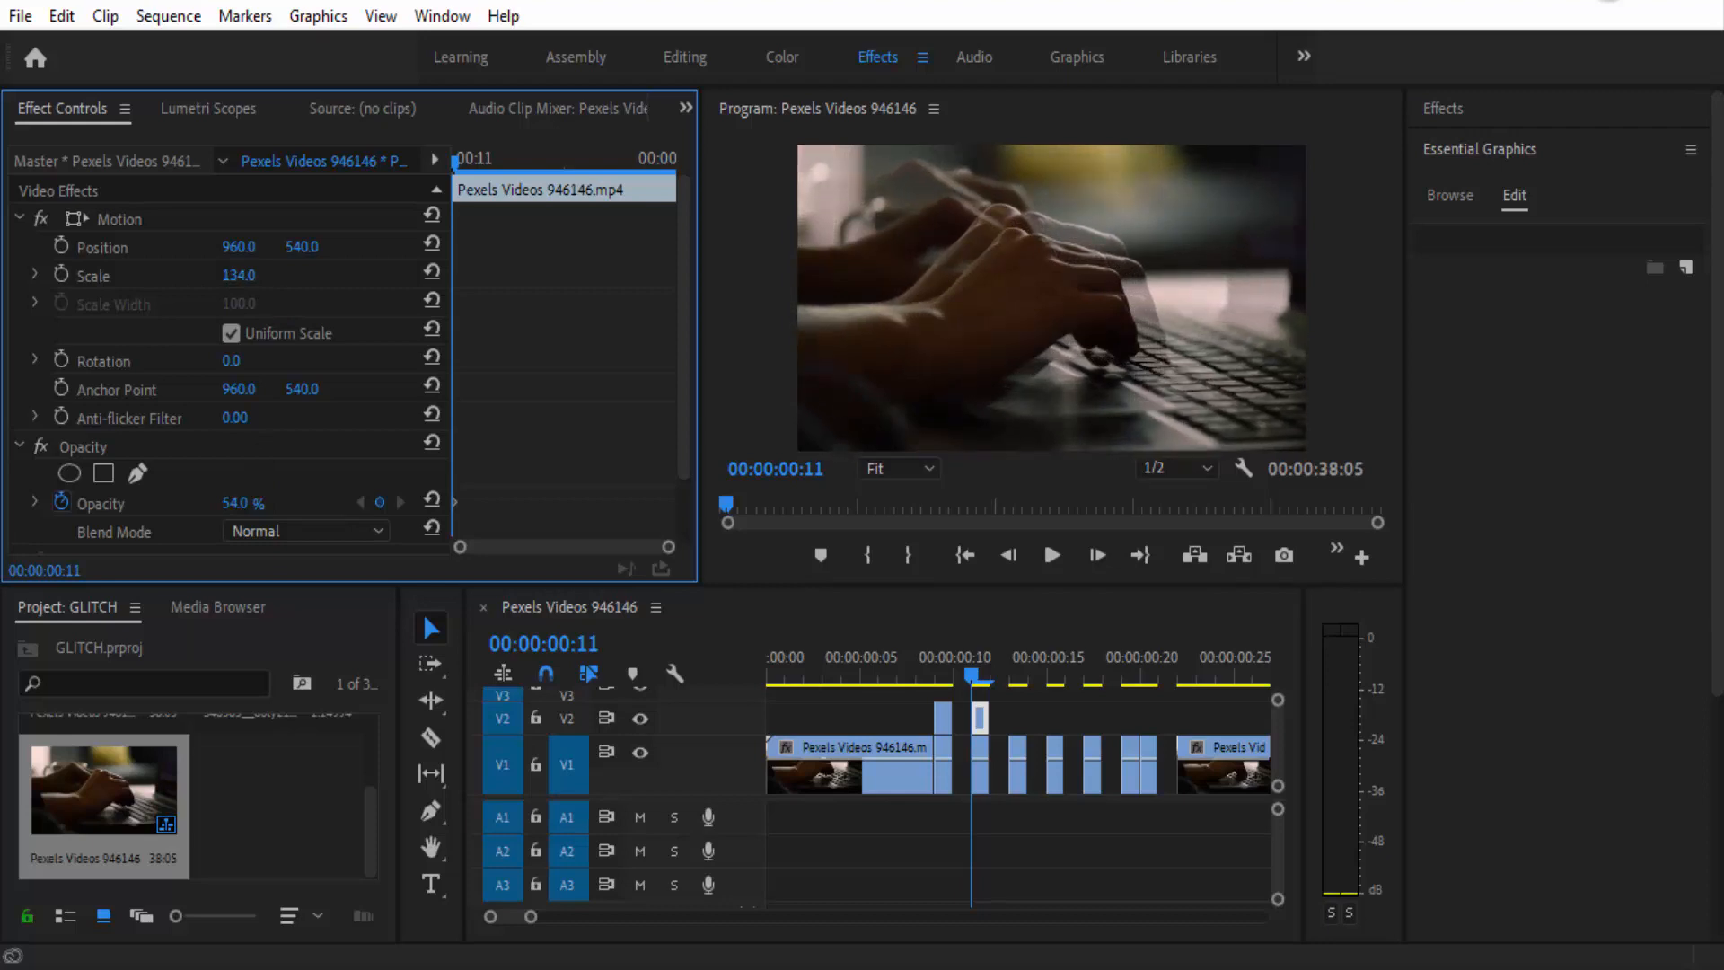
drag(238, 246, 279, 246)
Step: Duplicate the one-frame piece at 00:00:00:13 from V1 onto V2 directly above it
key(Right)
key(Right)
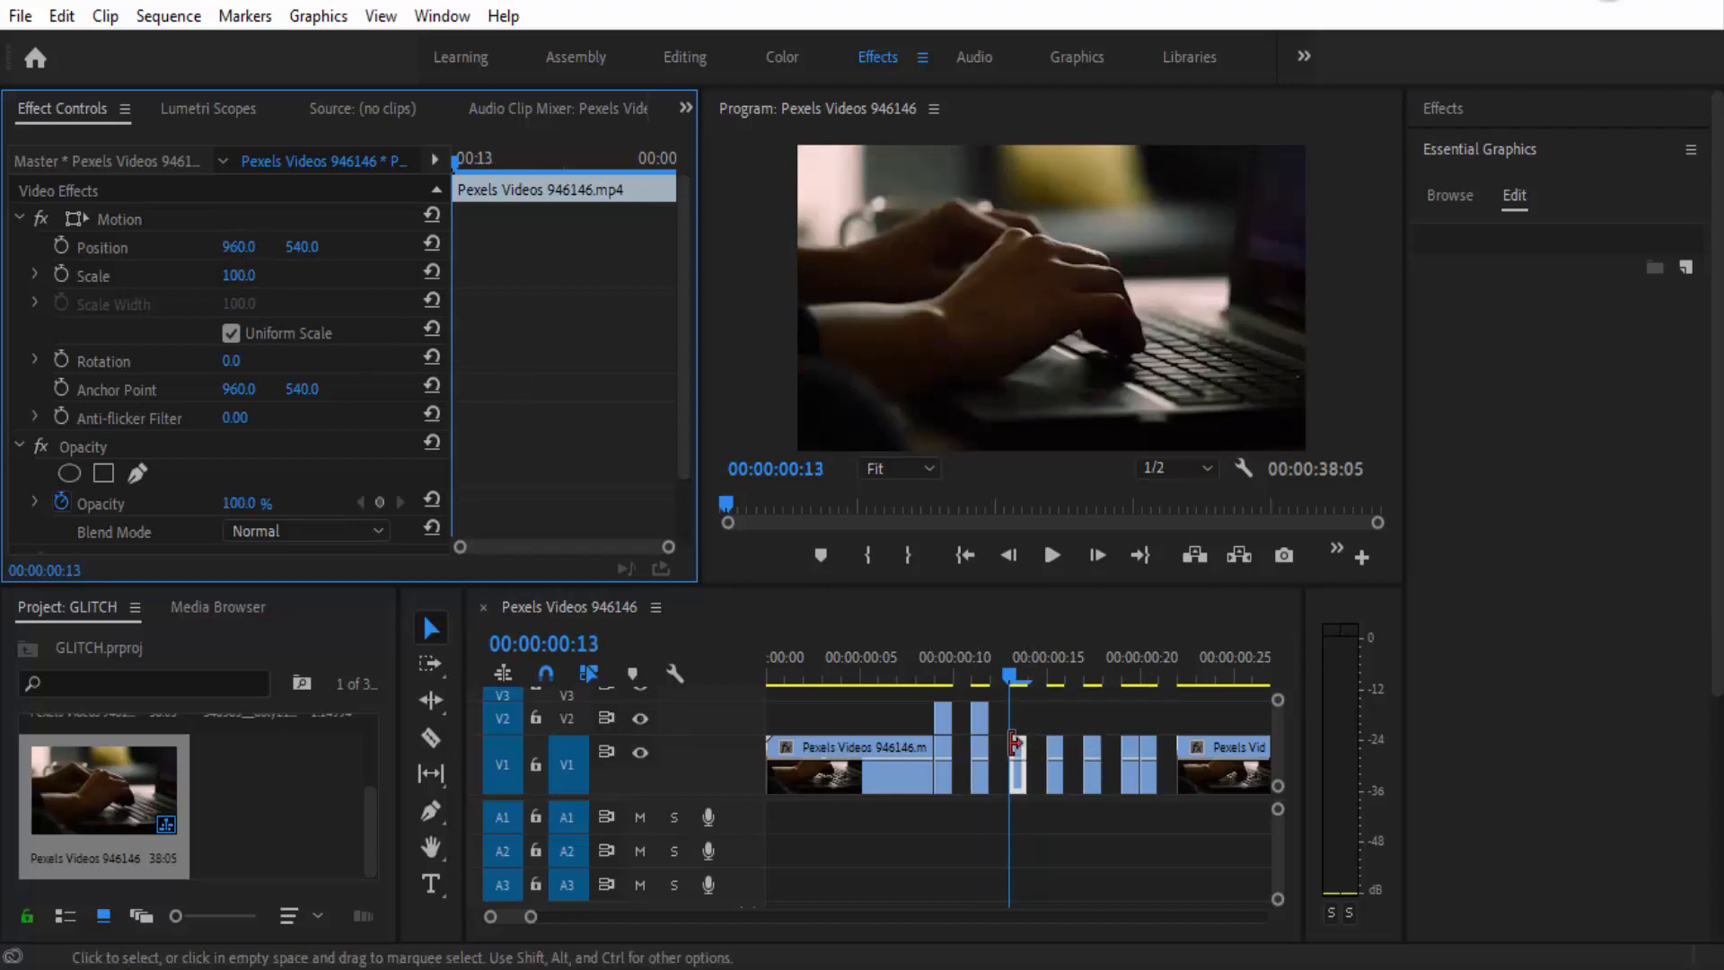
drag(1020, 745, 1020, 710)
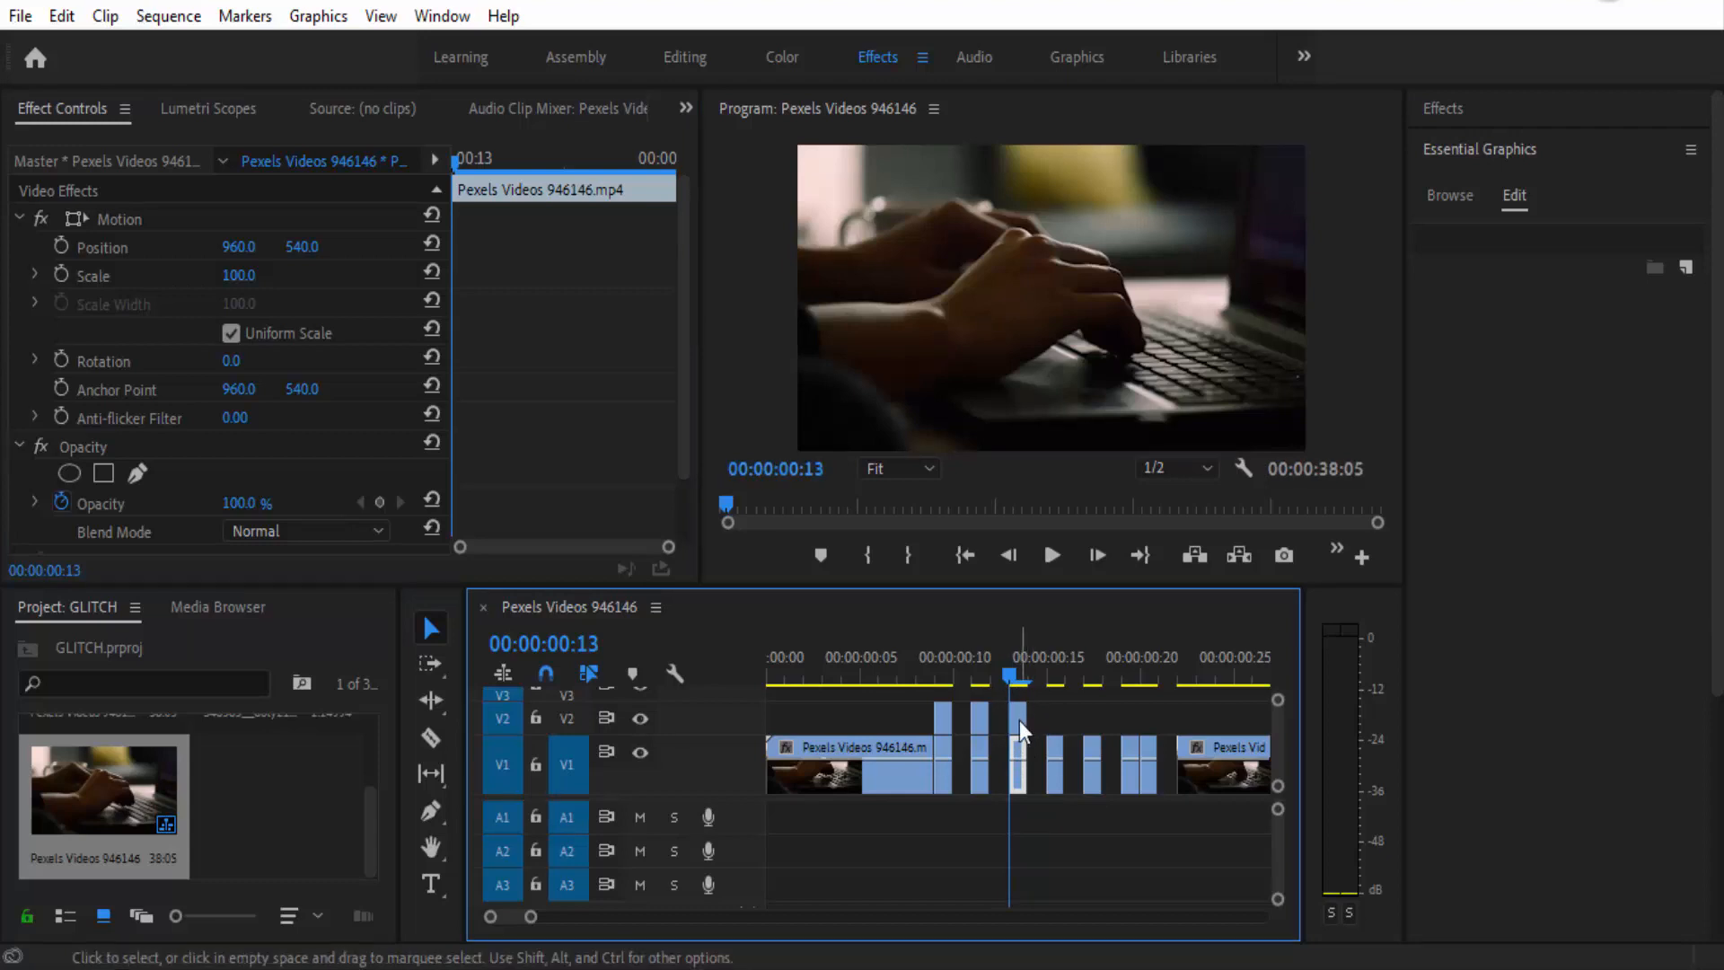
Step: Set the duplicate at 00:00:00:13 on V2 to opacity 62%, vertical position 576 and scale 112
click(1020, 719)
click(238, 503)
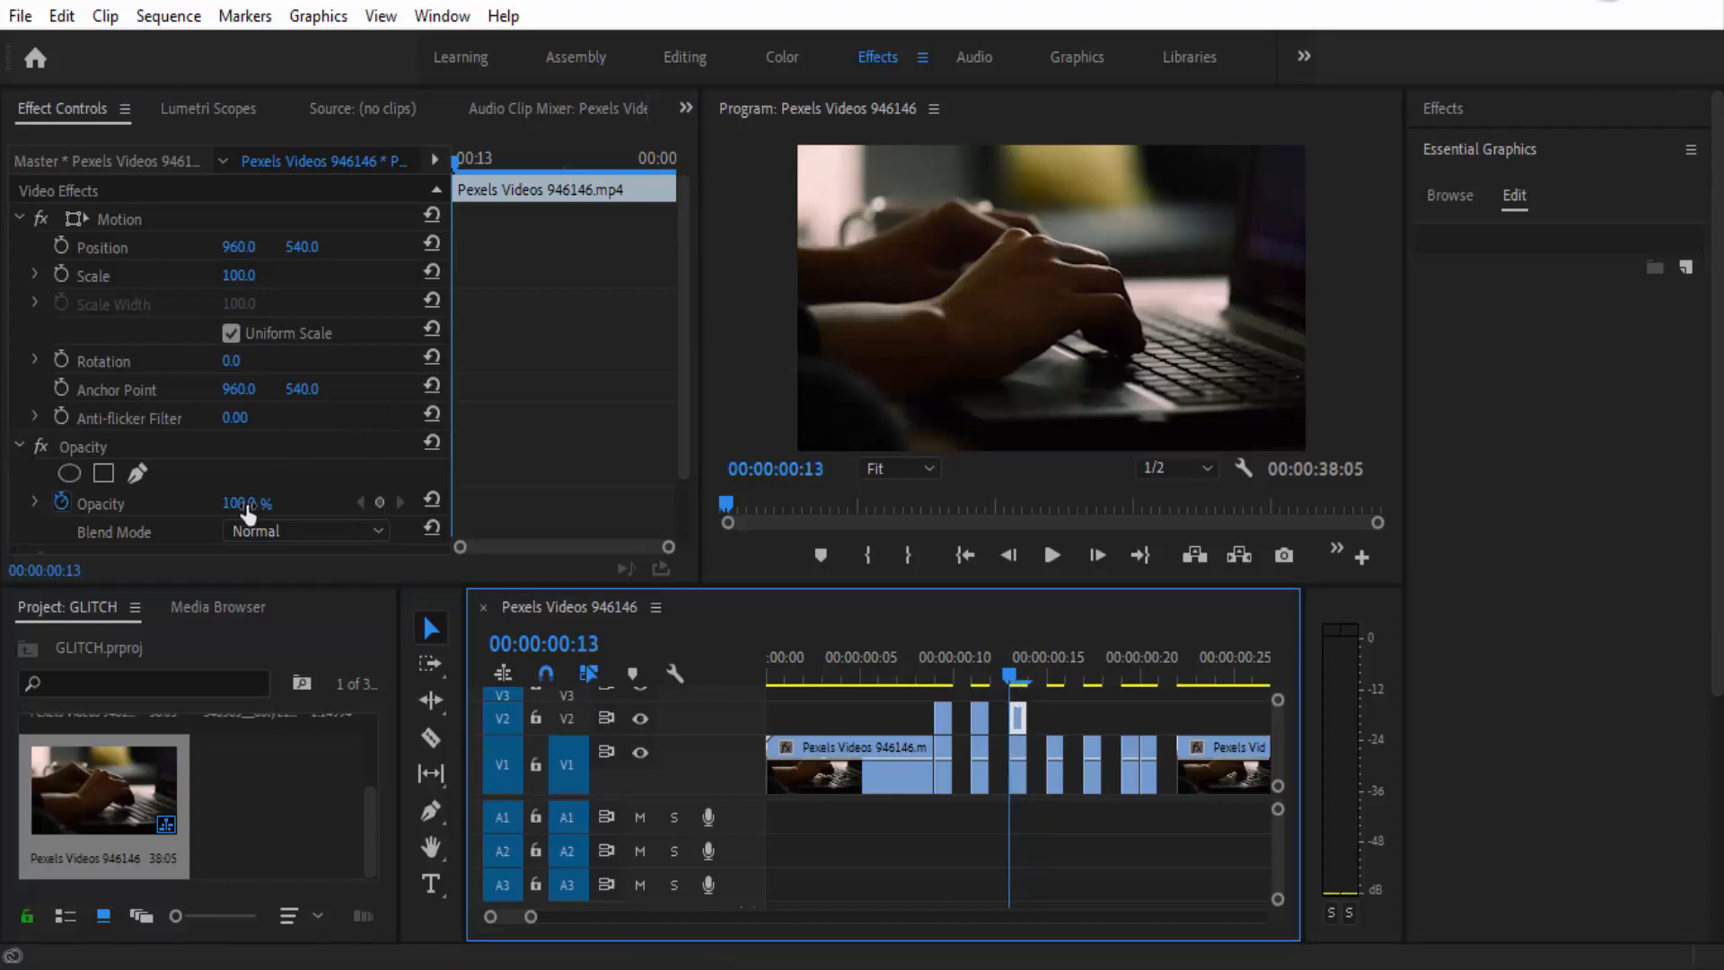
text(76)
key(Return)
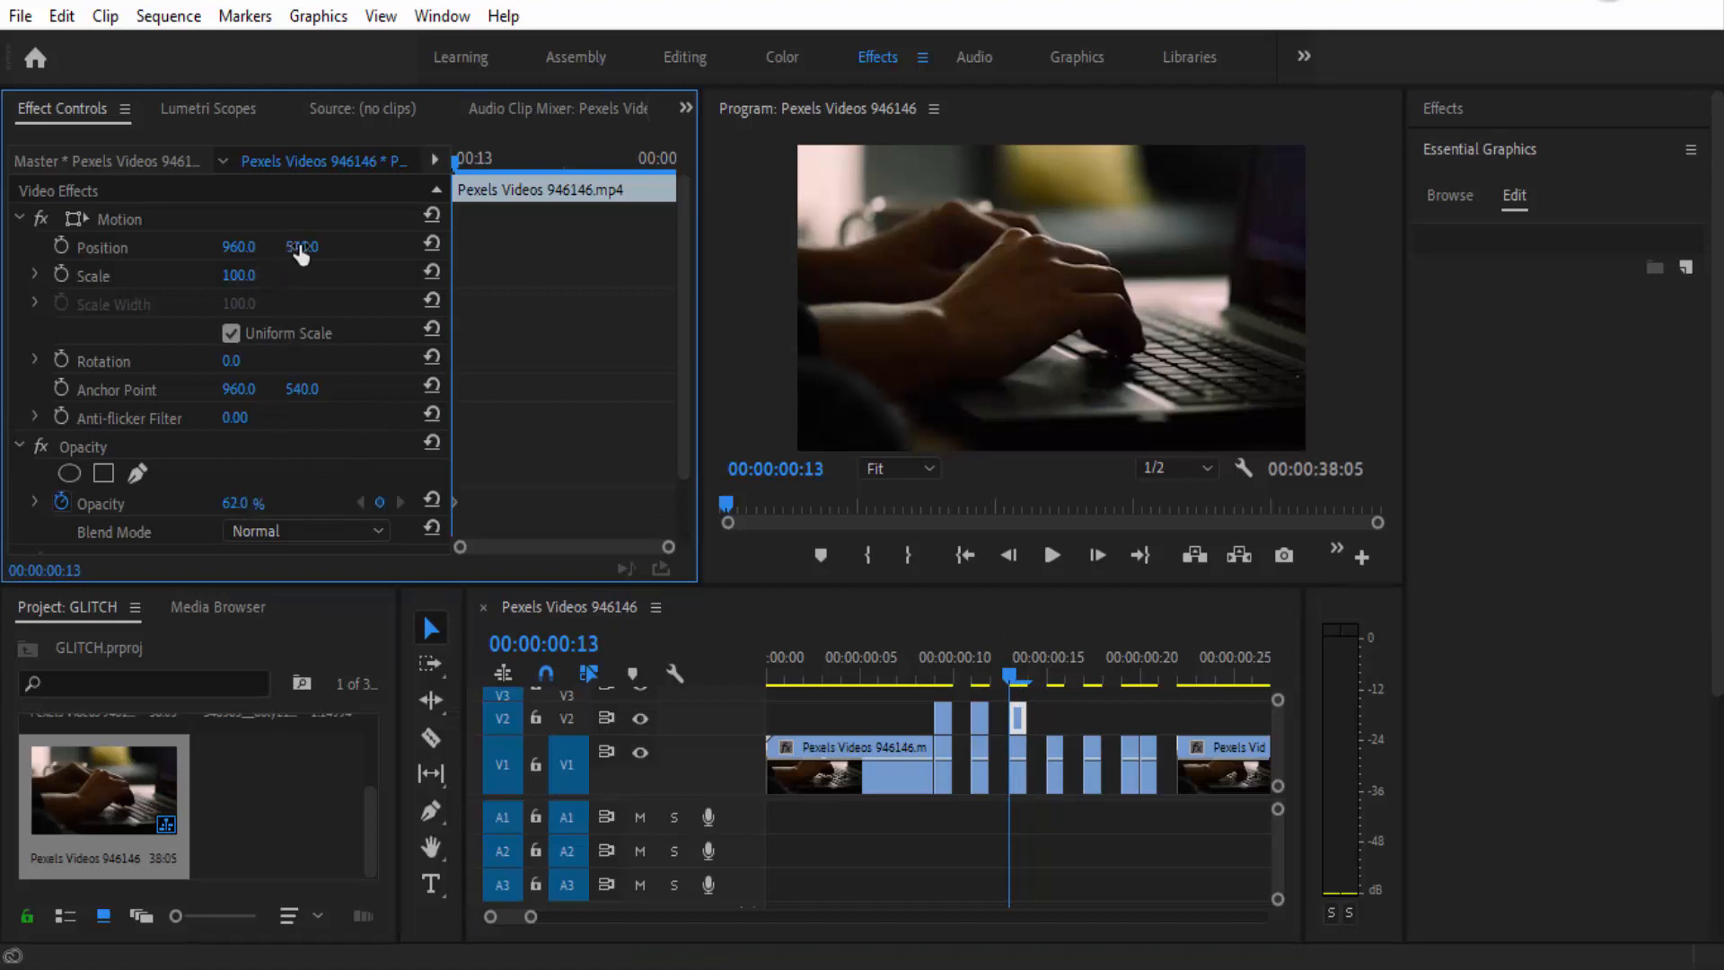
drag(302, 248, 335, 248)
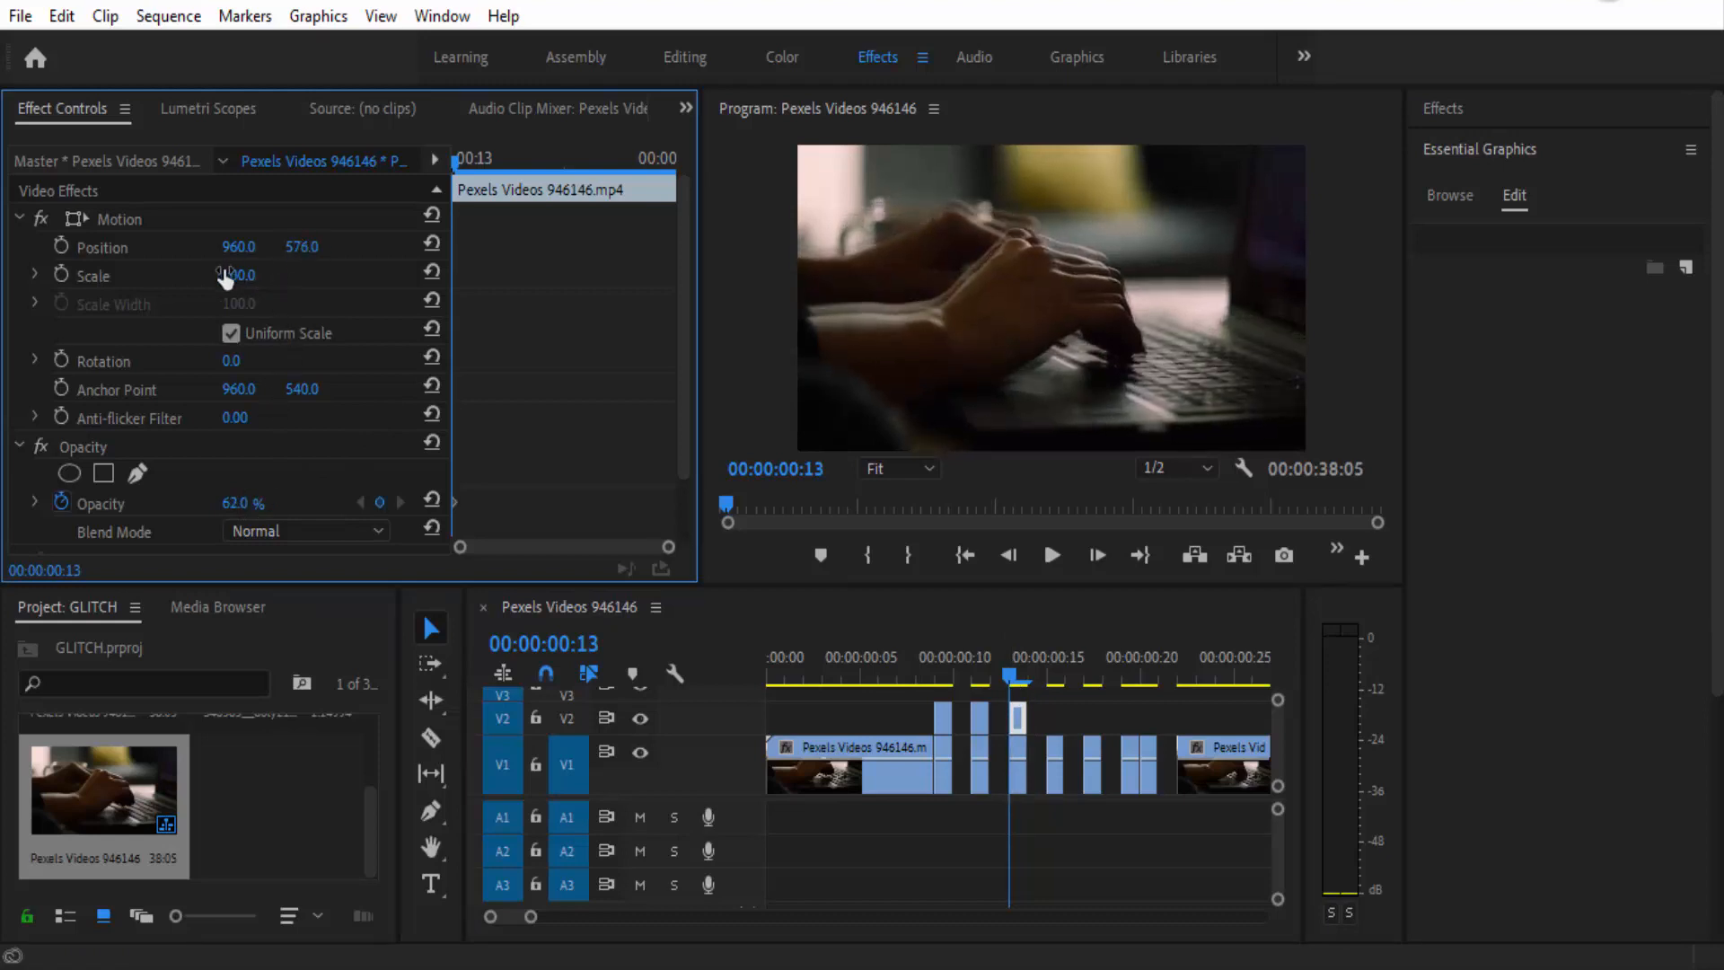
drag(233, 281, 245, 281)
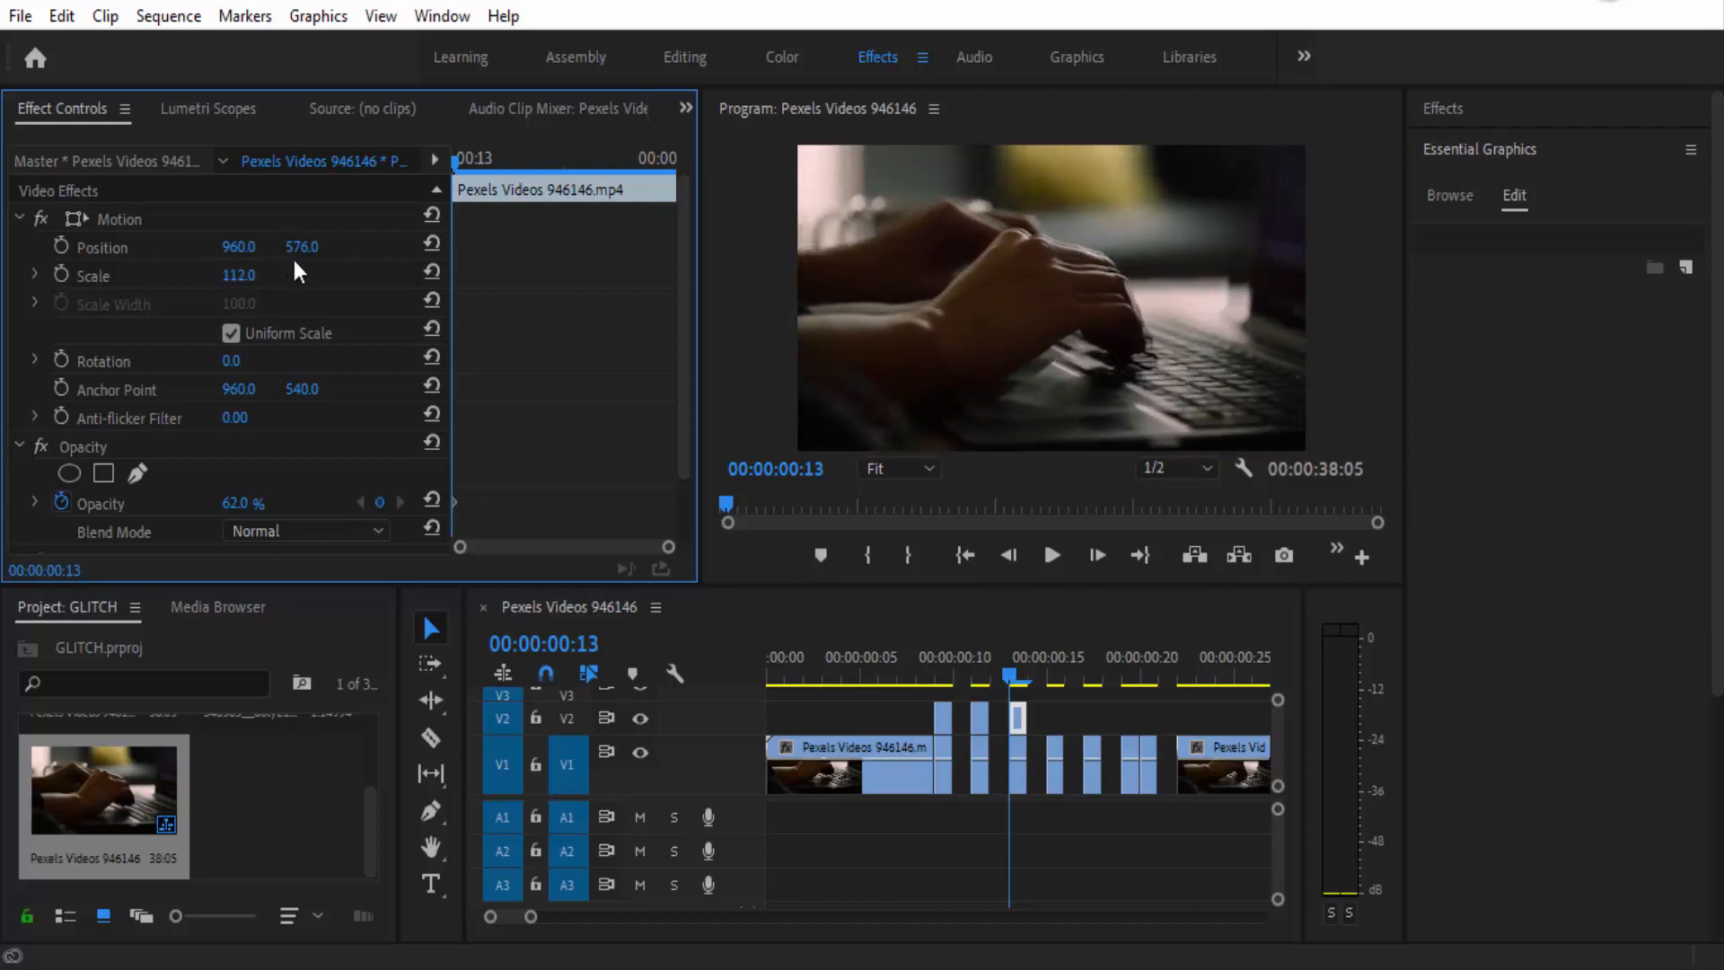
Step: Duplicate the one-frame piece at 00:00:00:15 from V1 onto V2 directly above it
drag(1009, 677, 1047, 692)
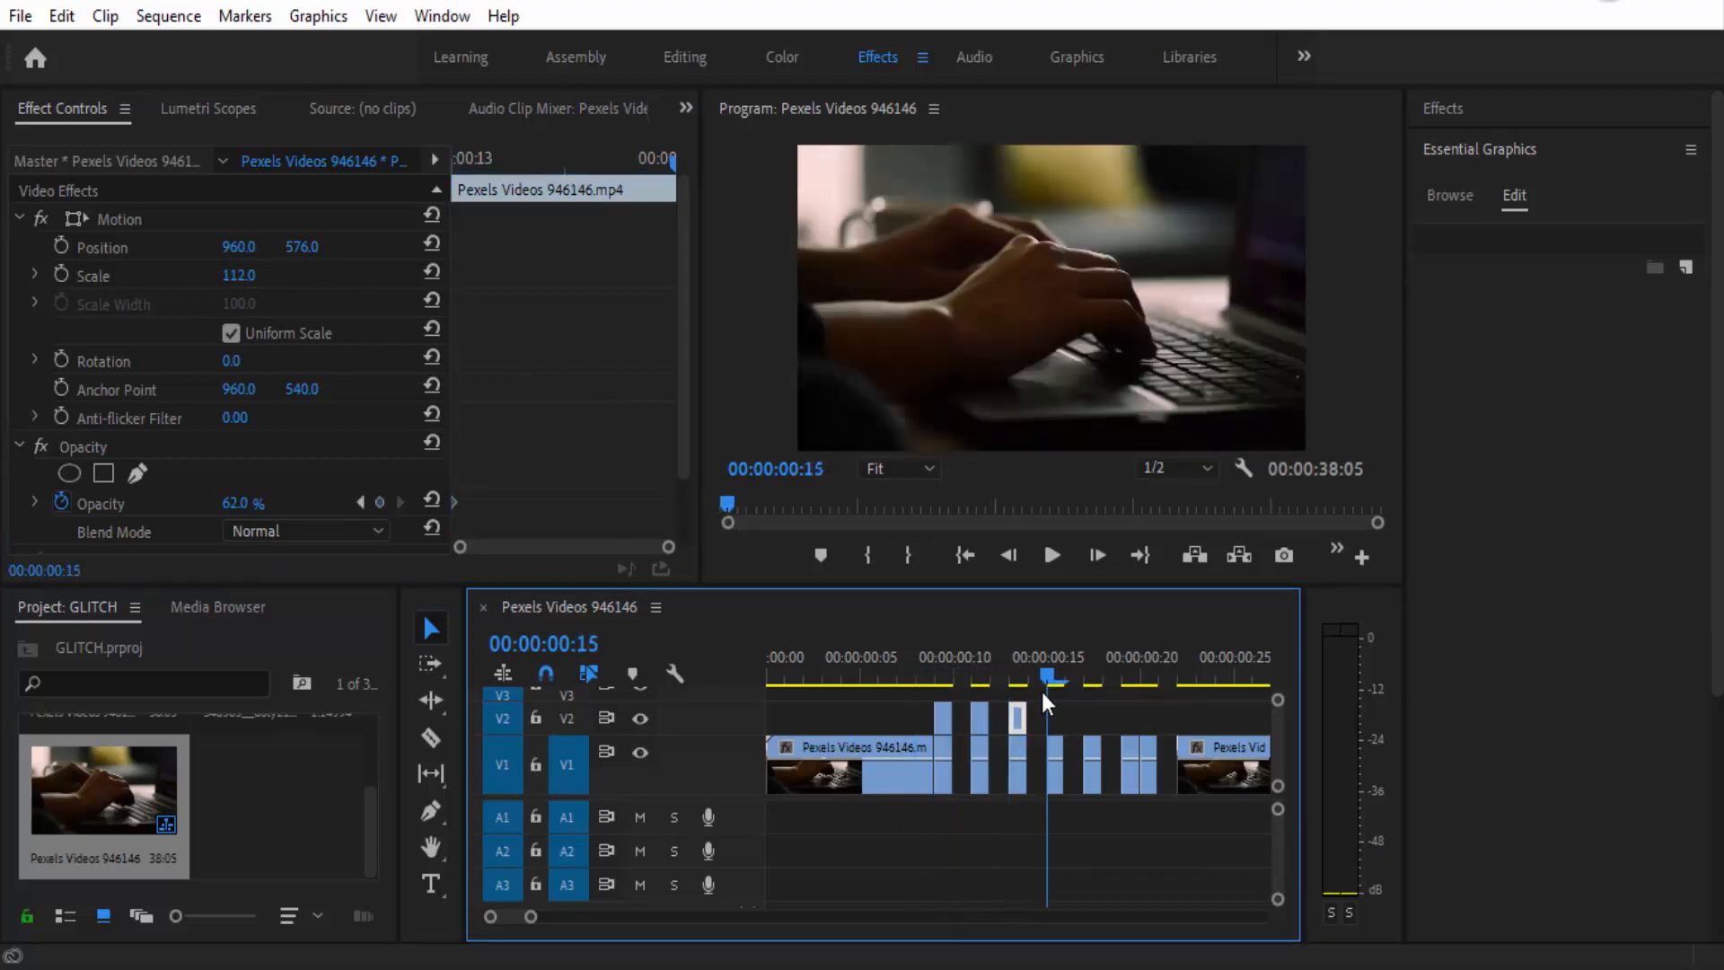
click(1057, 749)
drag(1056, 749, 1057, 697)
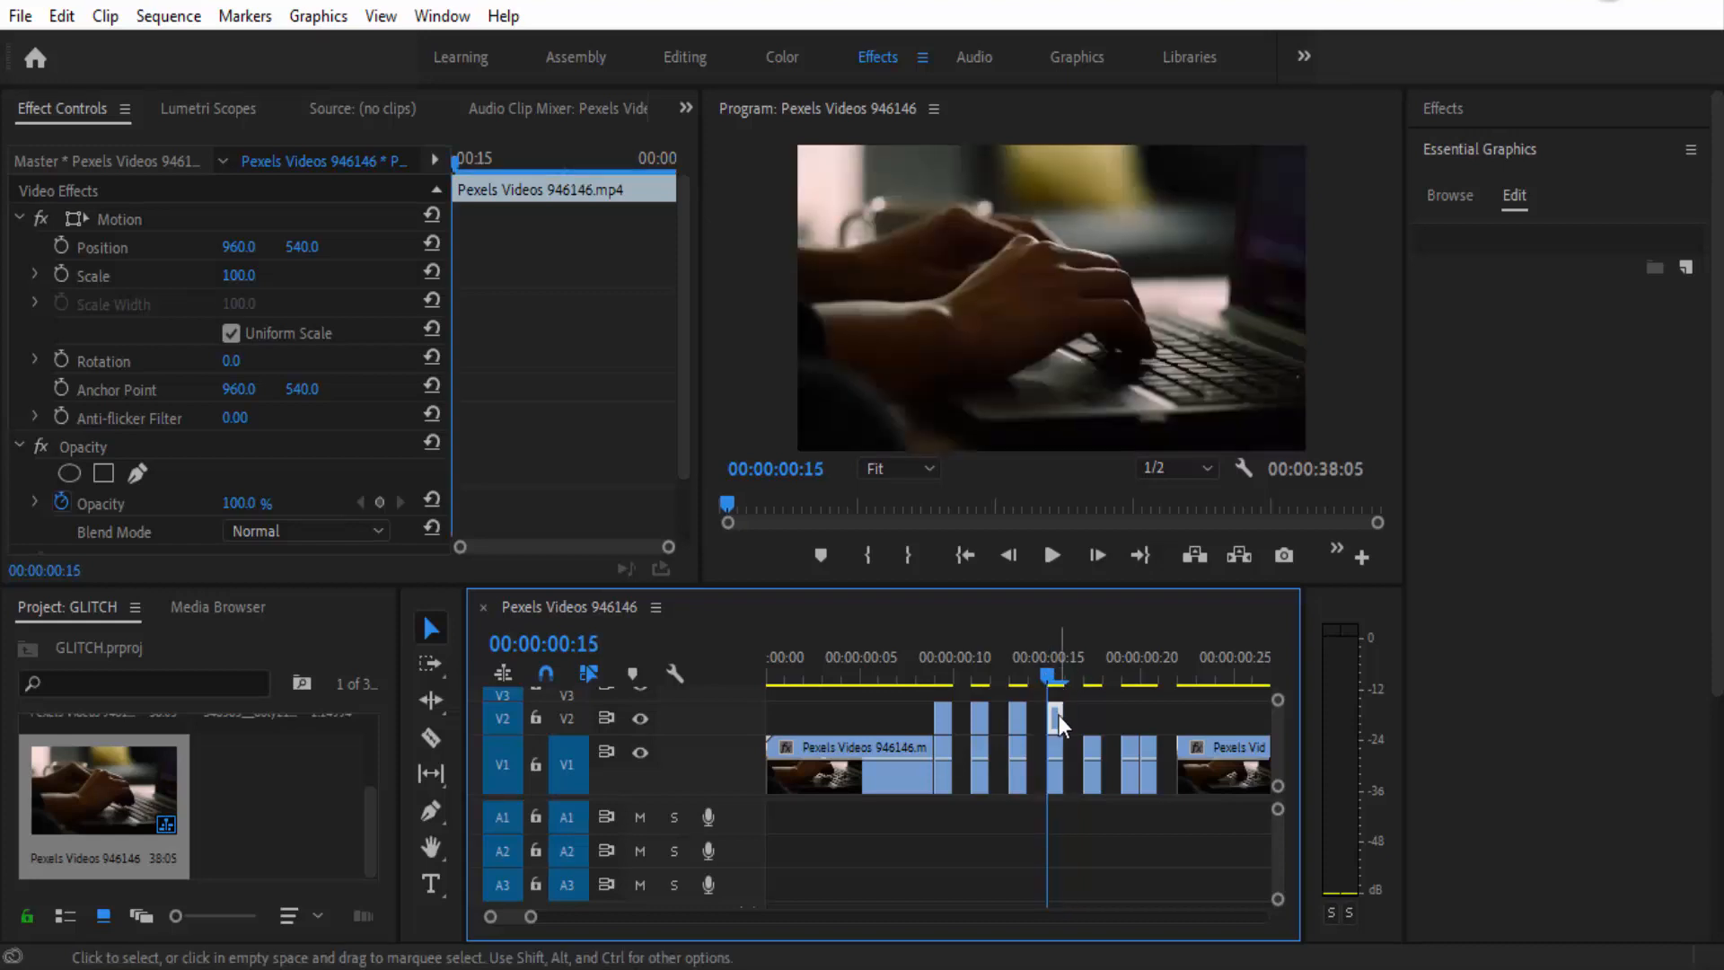
Step: Open the Lumetri Color creative settings and set the duplicate at 00:00:00:15 on V2 to opacity 69% and horizontal position 998
click(1444, 108)
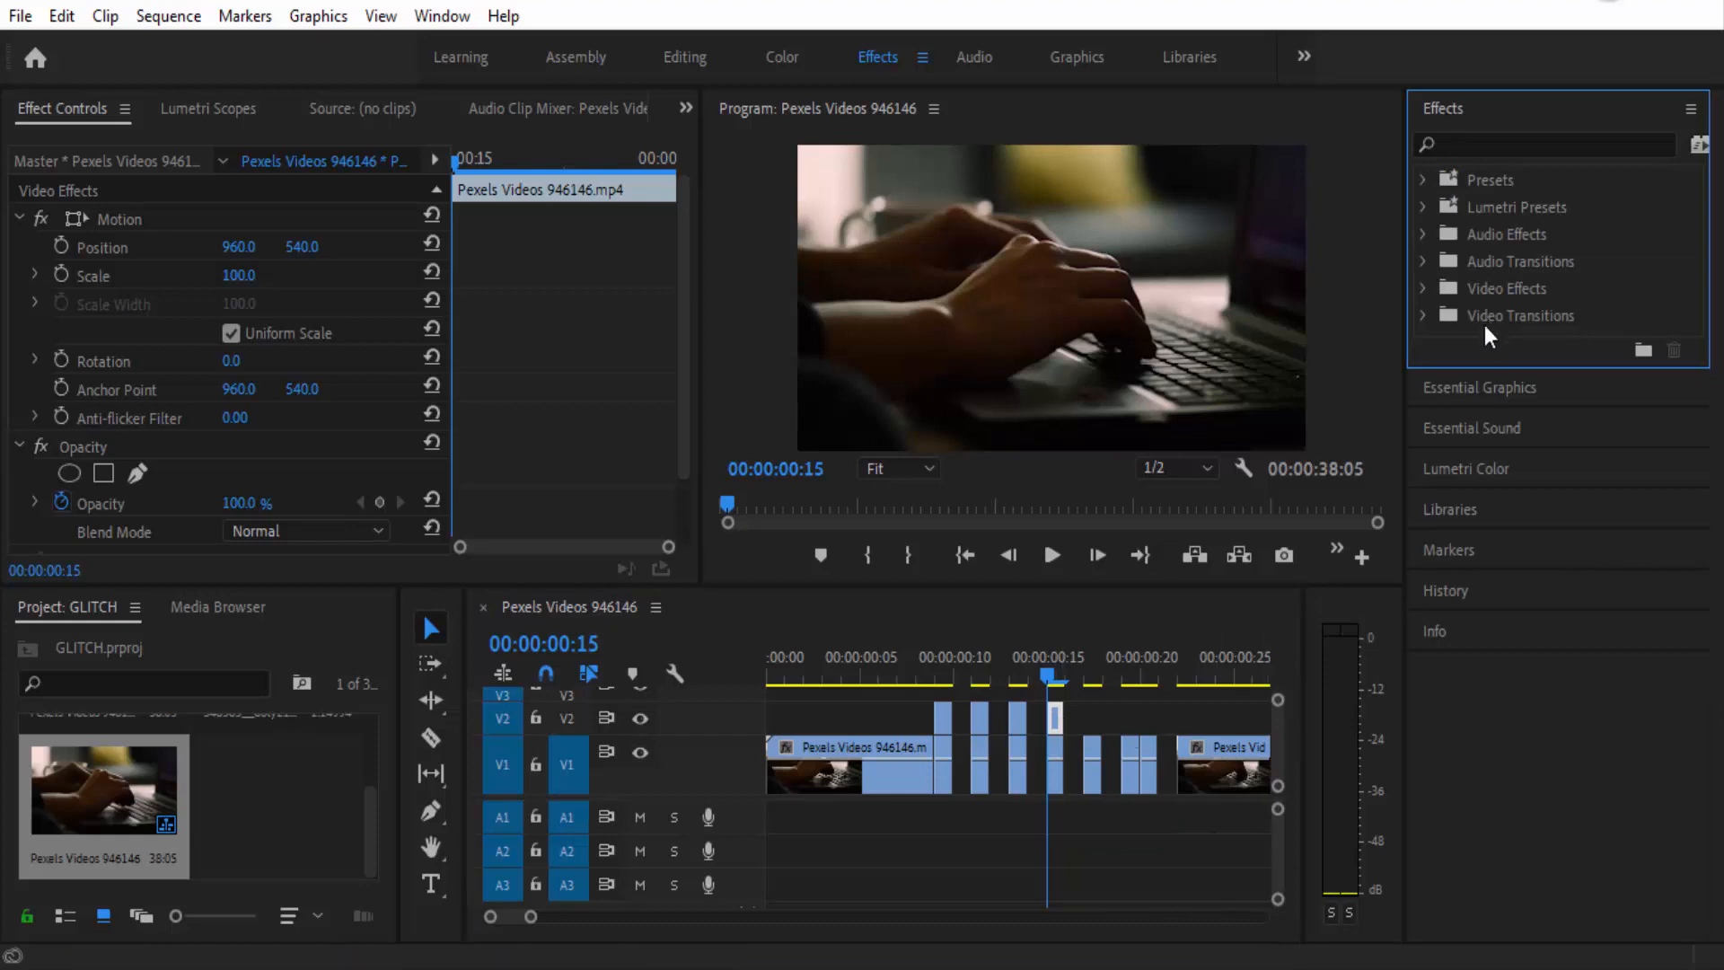
click(1484, 468)
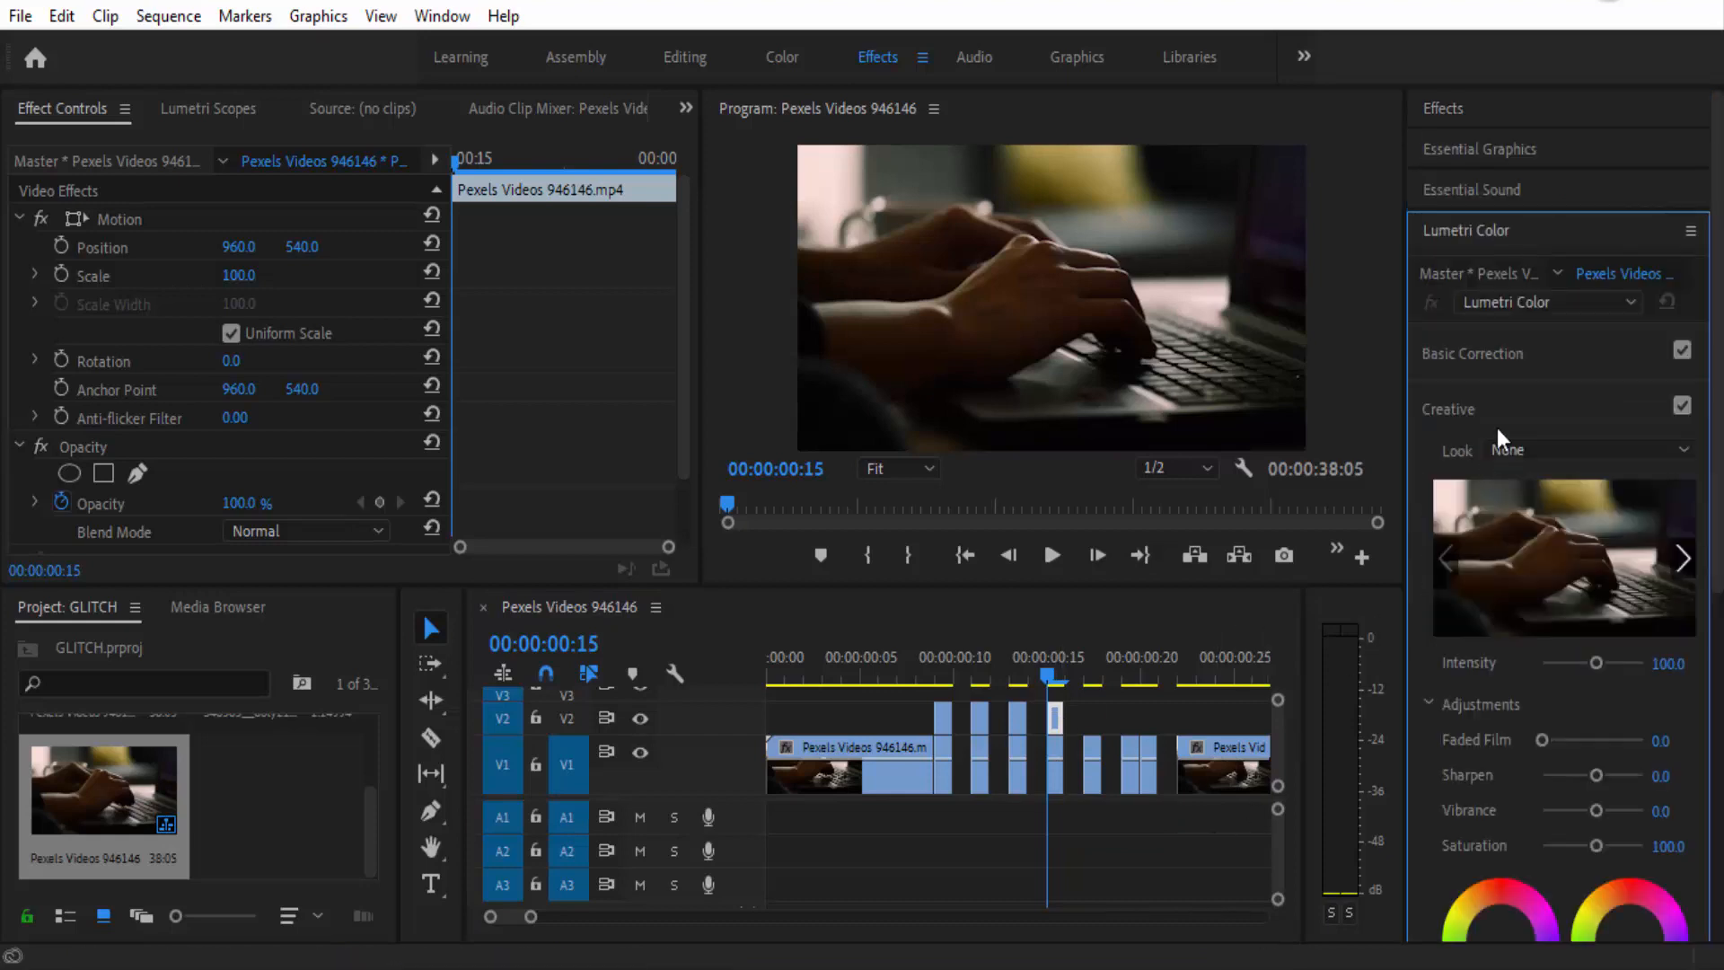
scroll(1578, 474, down, 3)
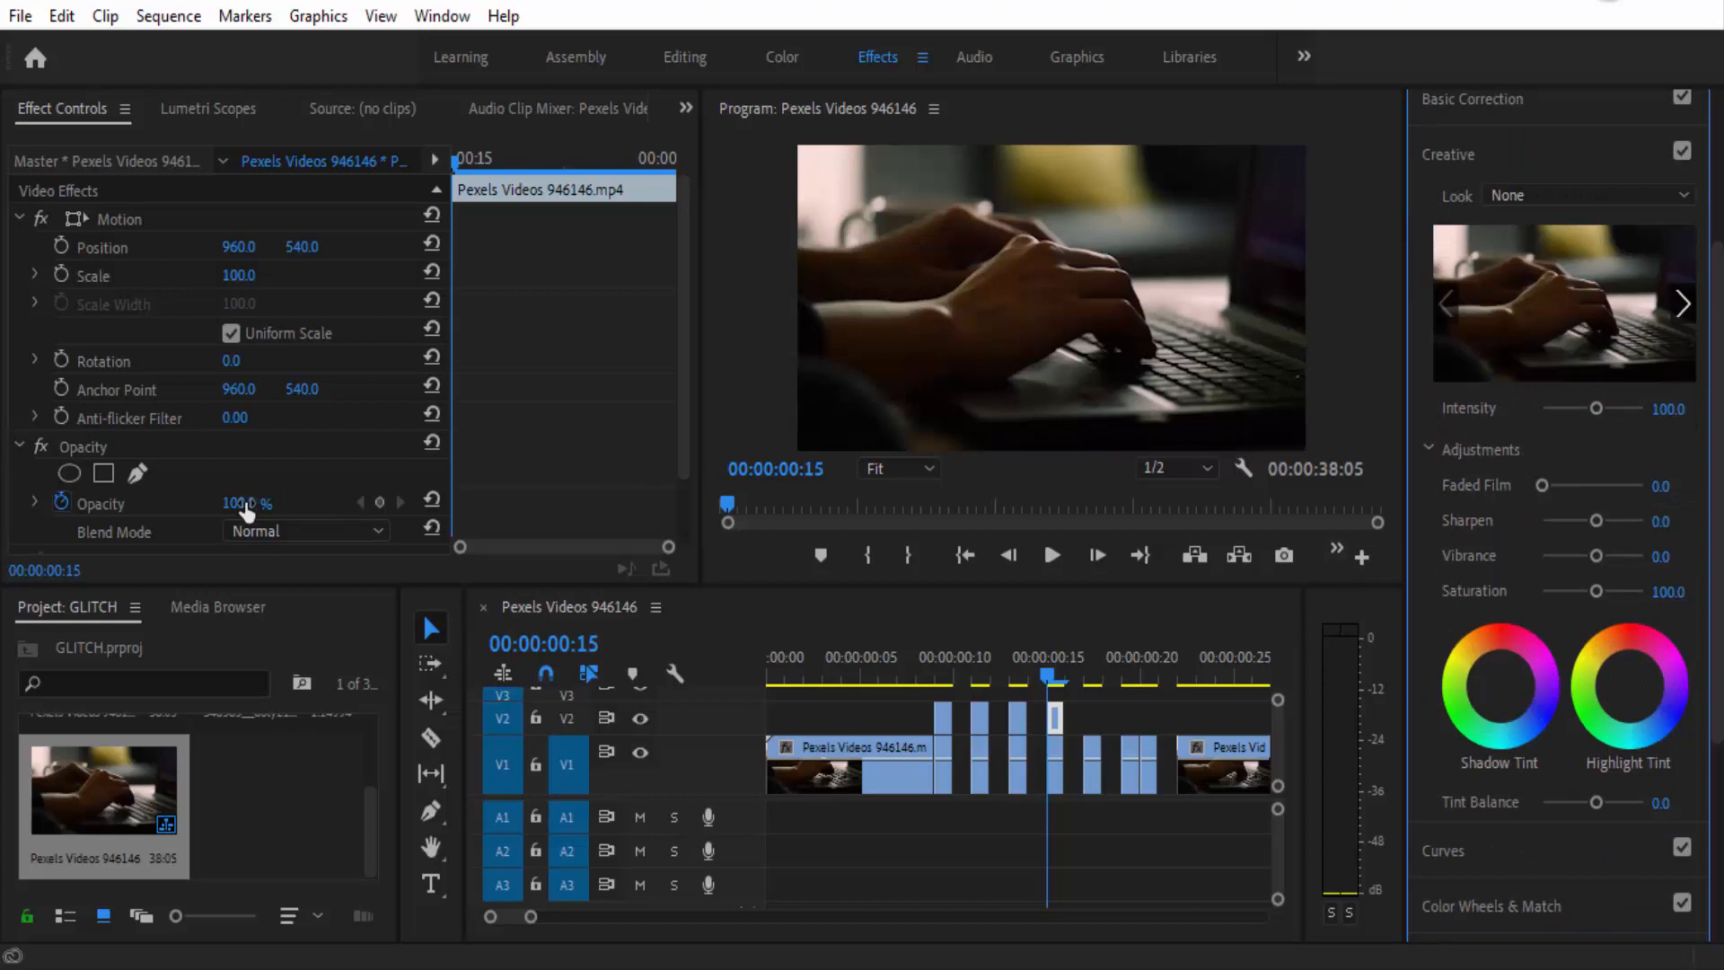
drag(247, 507, 223, 507)
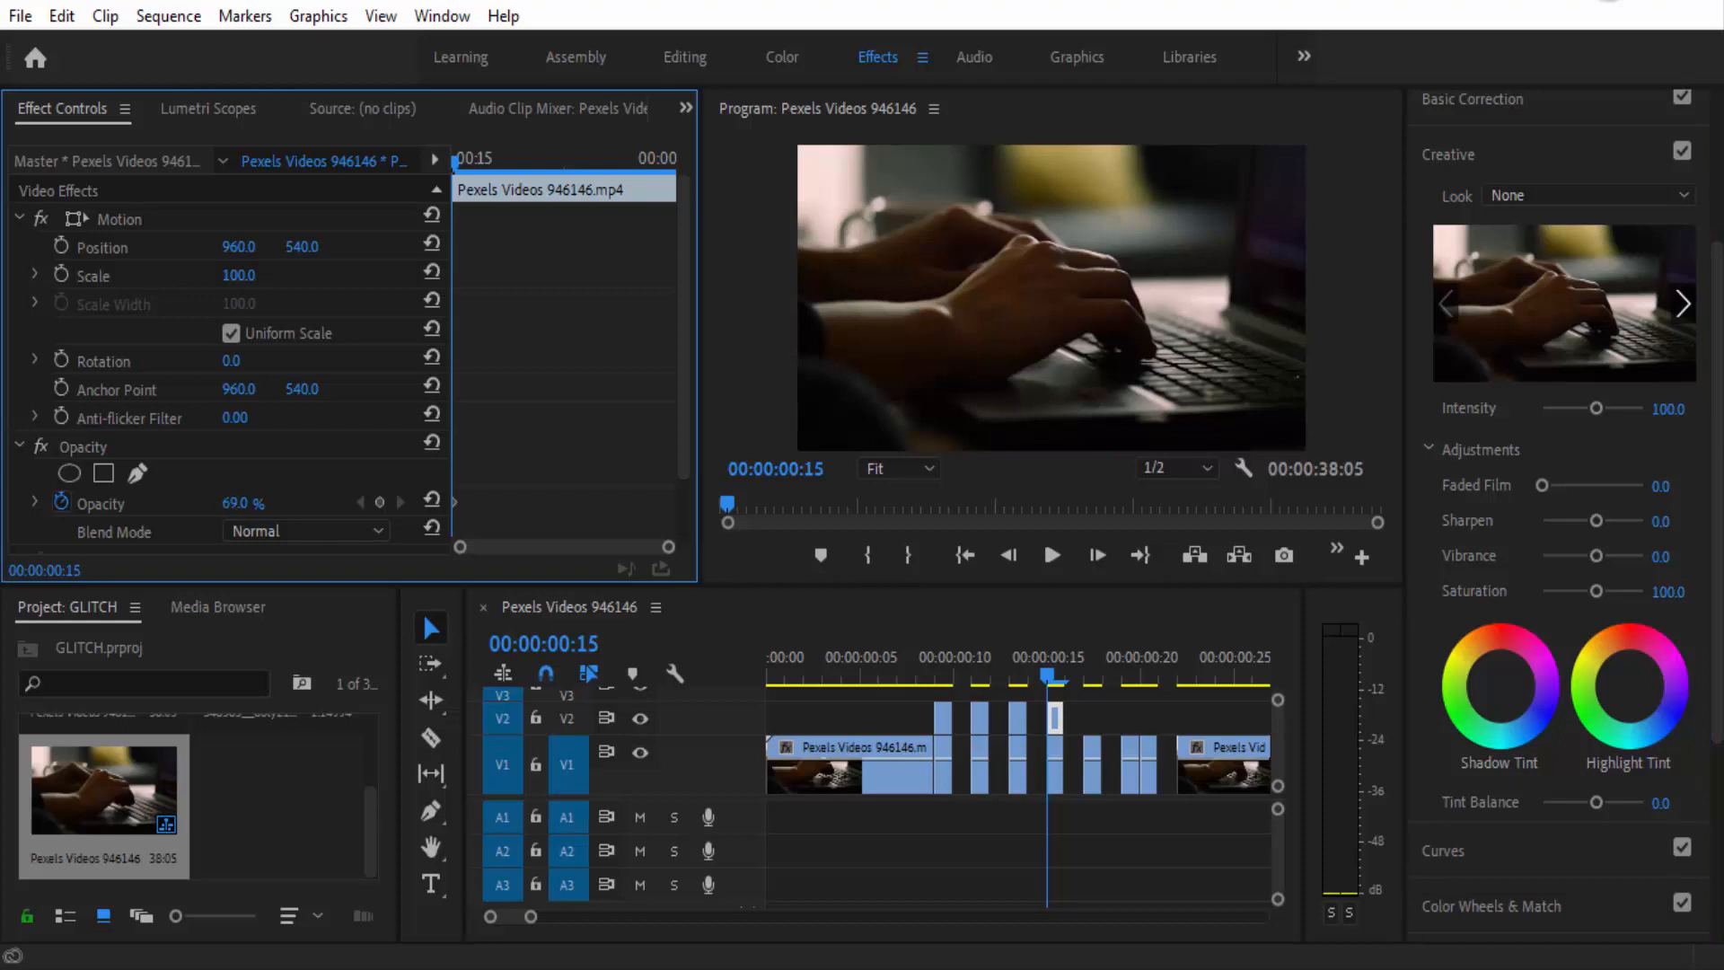
drag(238, 247, 248, 246)
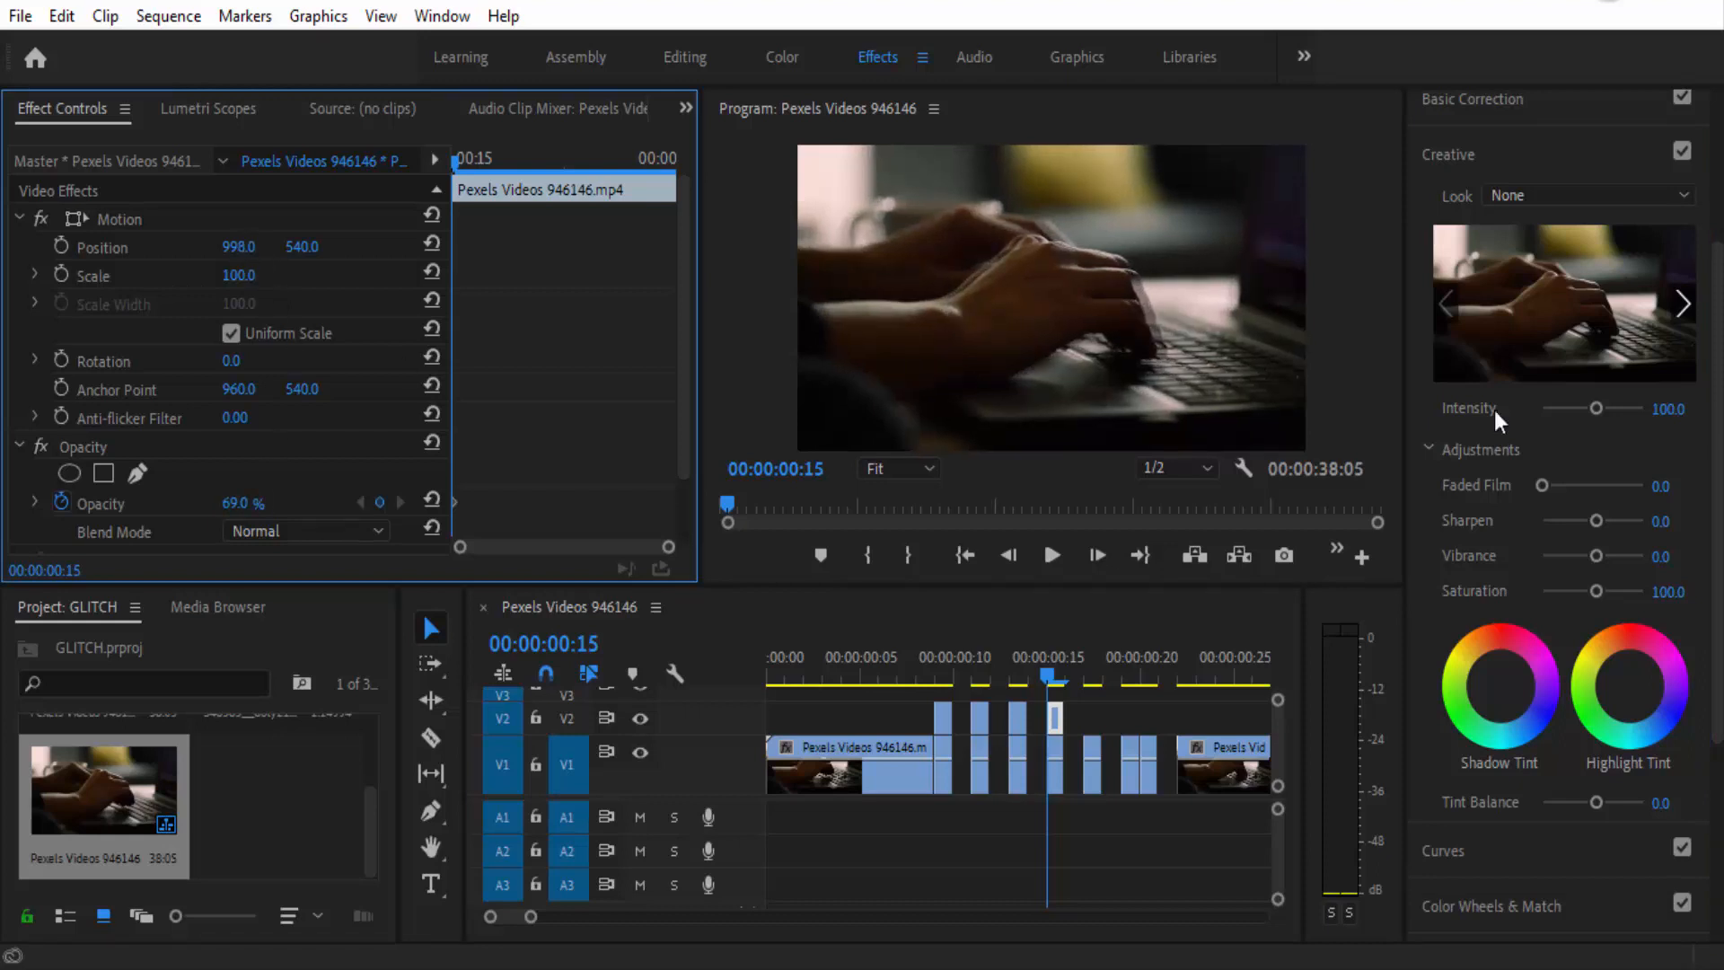
Step: Set the duplicate's creative intensity to 200, faded film 7.4, sharpen 35.8, vibrance 95.1, saturation 172.8 and tint balance -67.9, and its scale to 113
drag(1598, 409, 1678, 404)
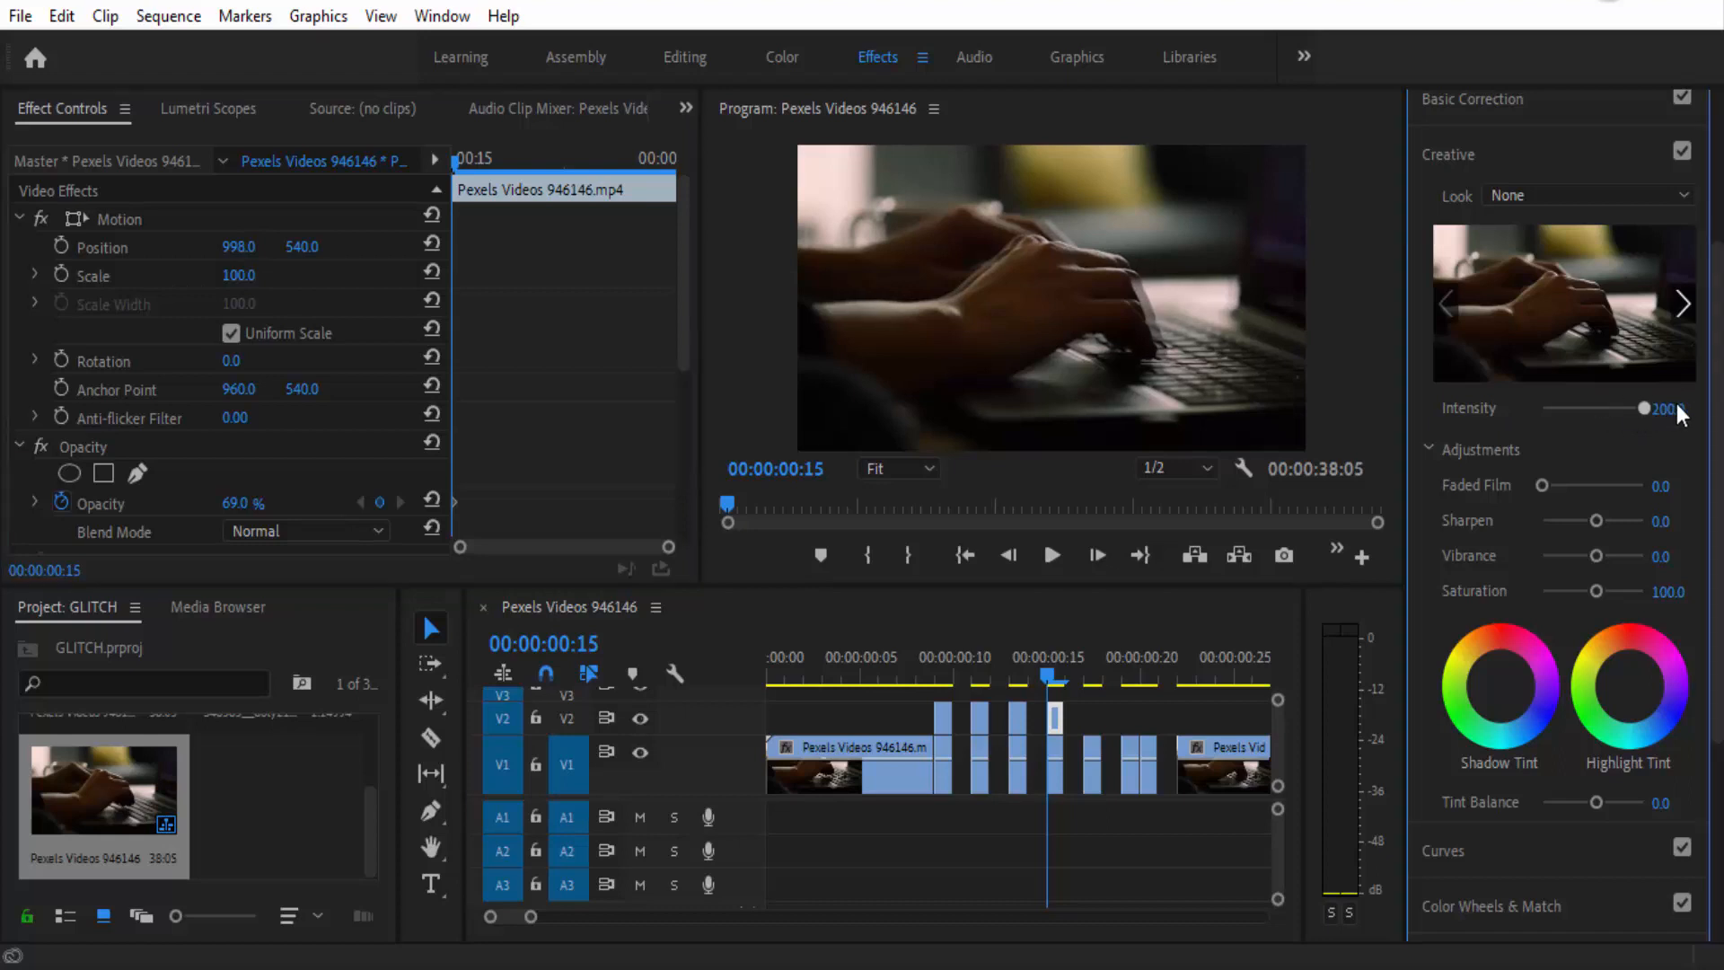
drag(1543, 485, 1611, 601)
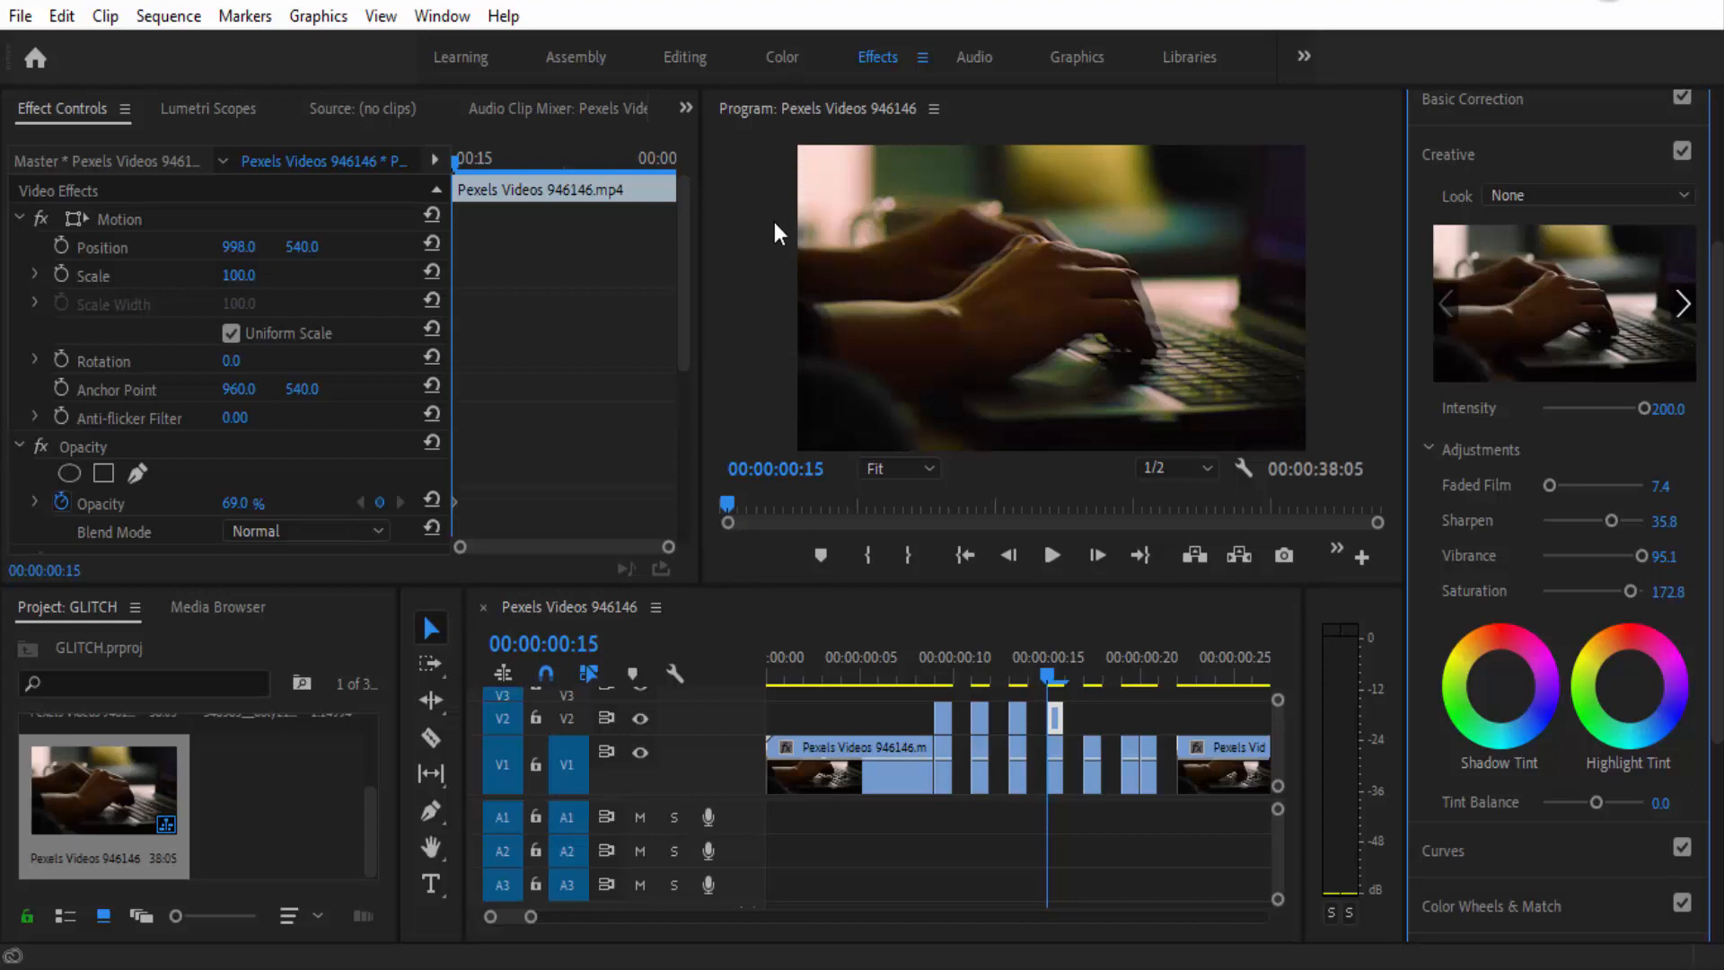
mouse_move(232, 273)
mouse_down()
mouse_move(260, 273)
mouse_move(245, 273)
mouse_up()
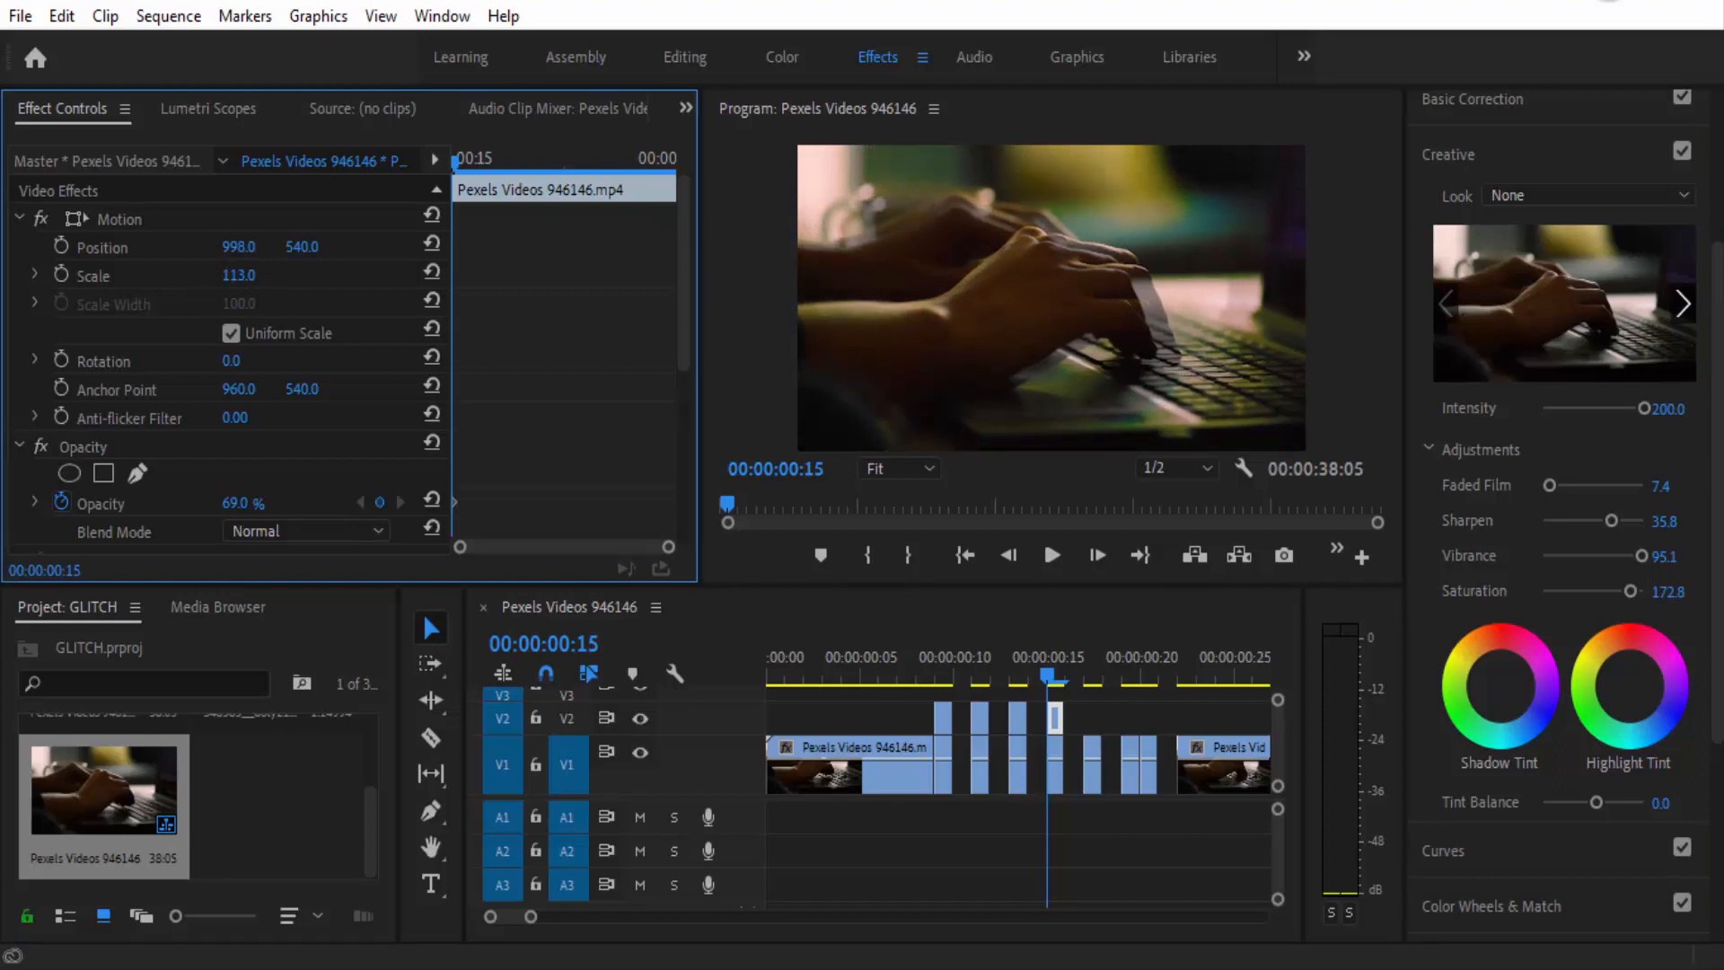
click(1560, 803)
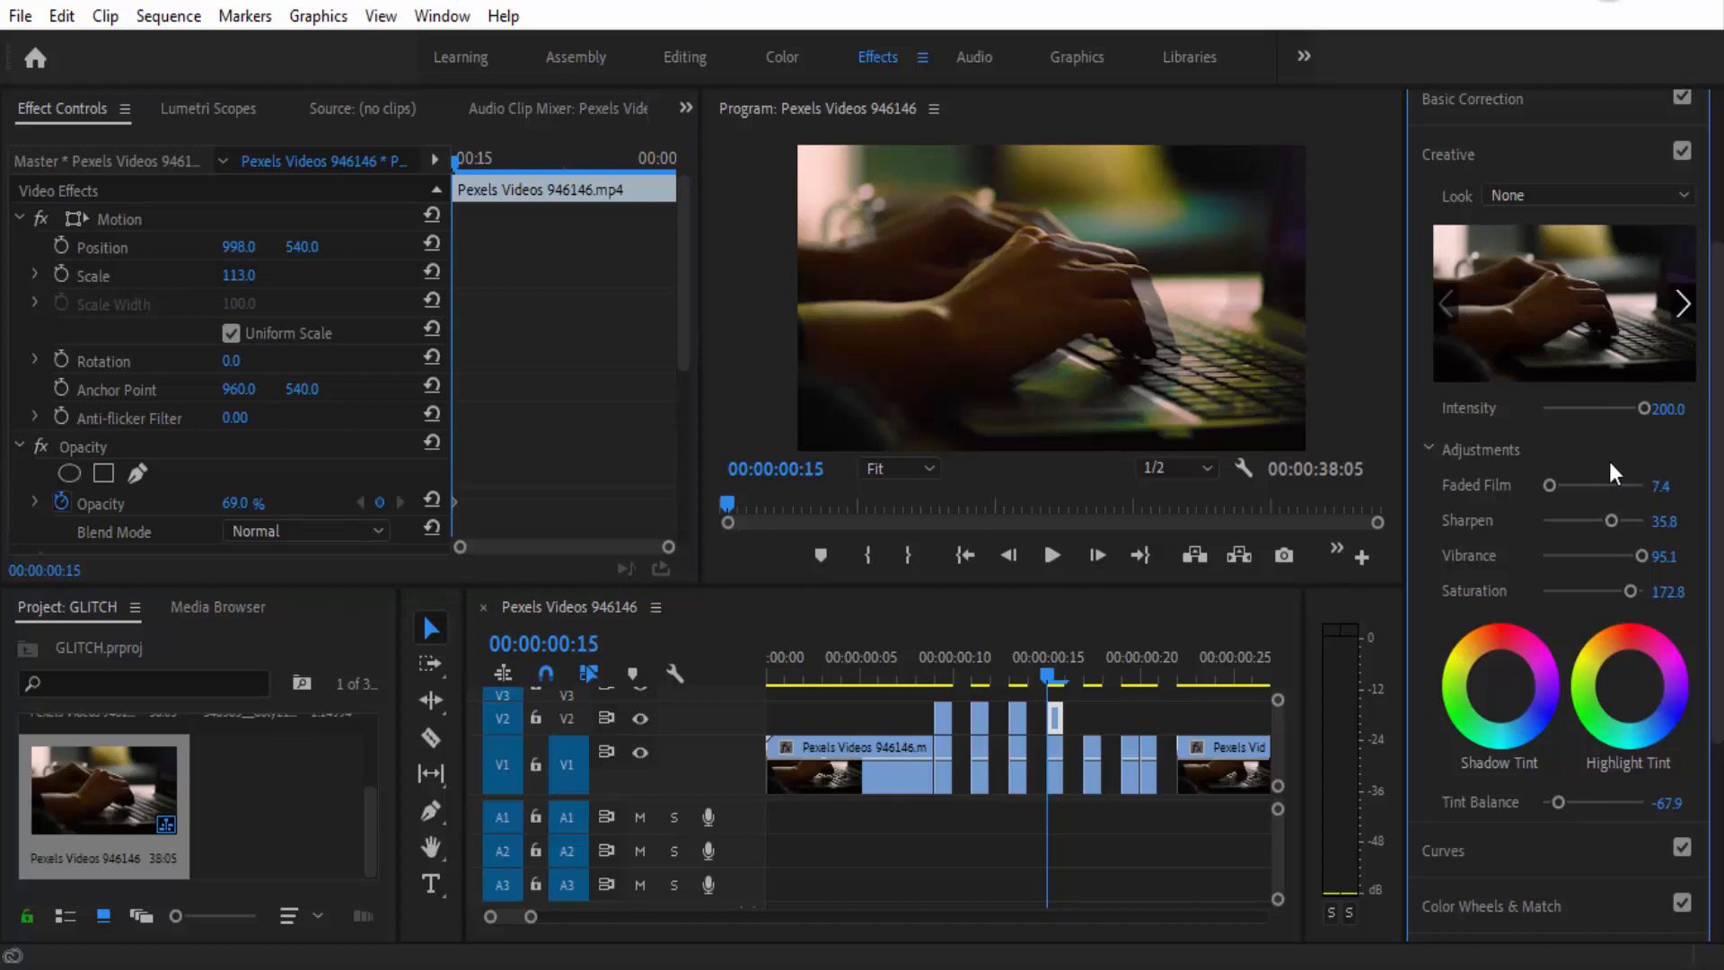
Step: Duplicate the one-frame piece at 00:00:00:17 onto V2 and set the copy to opacity 64%, vertical position 470 and scale 124
click(1092, 753)
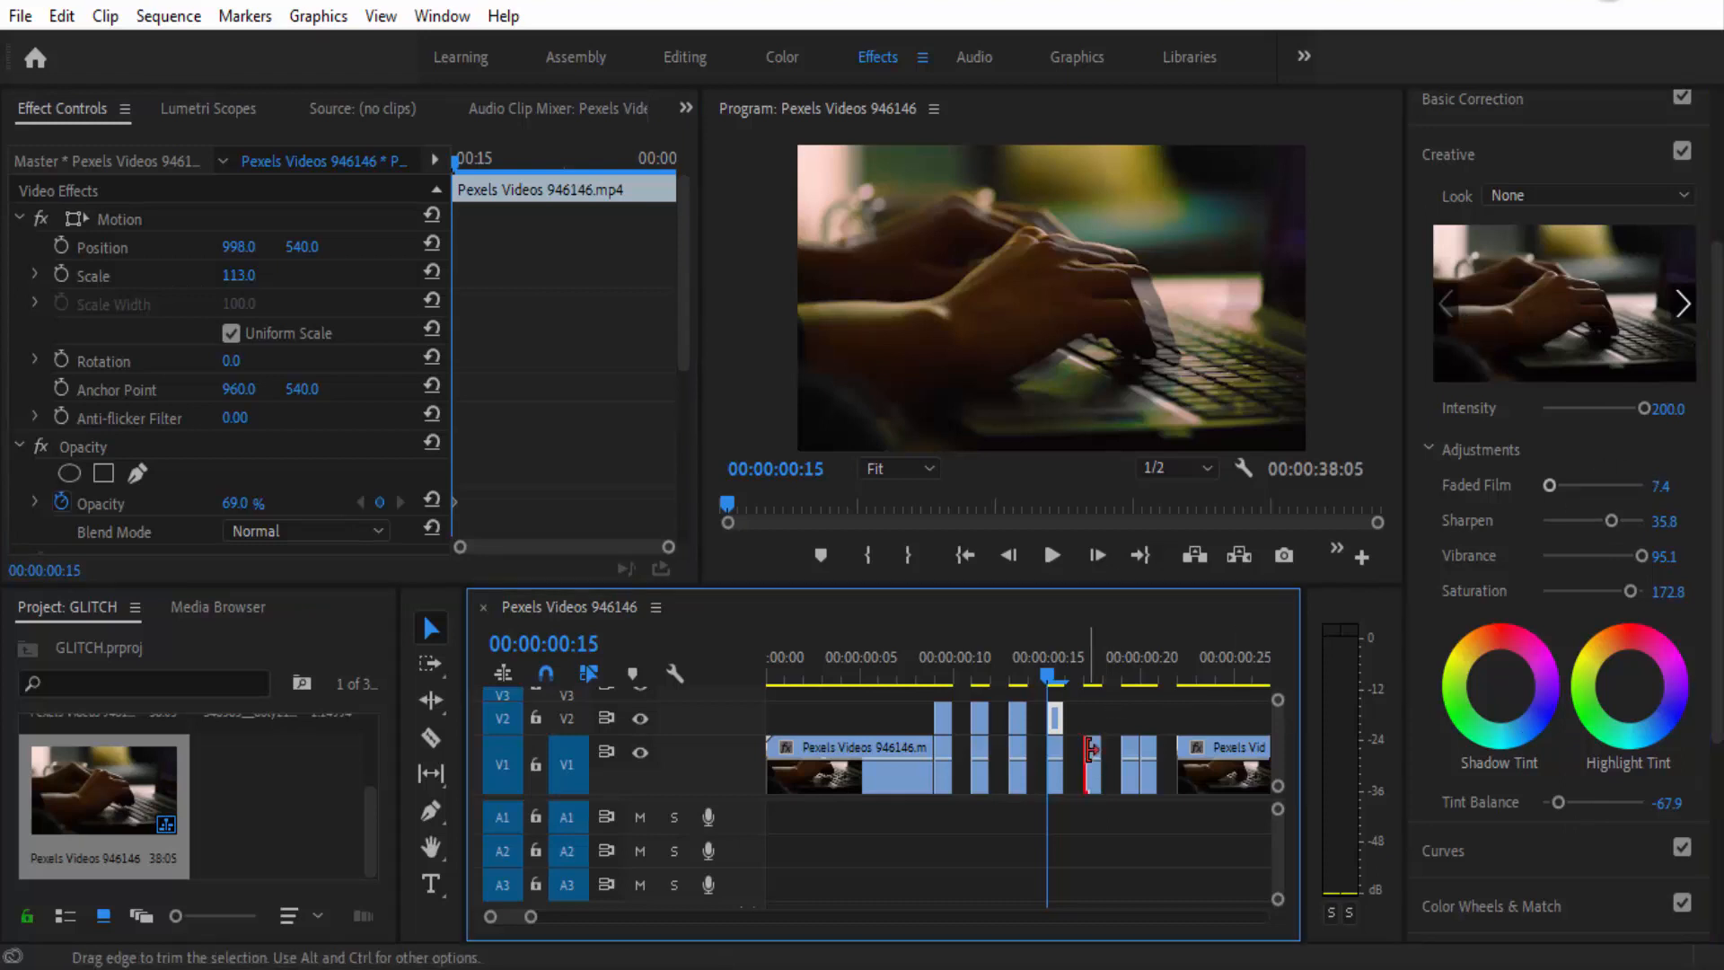
drag(1092, 753, 1087, 675)
click(1088, 715)
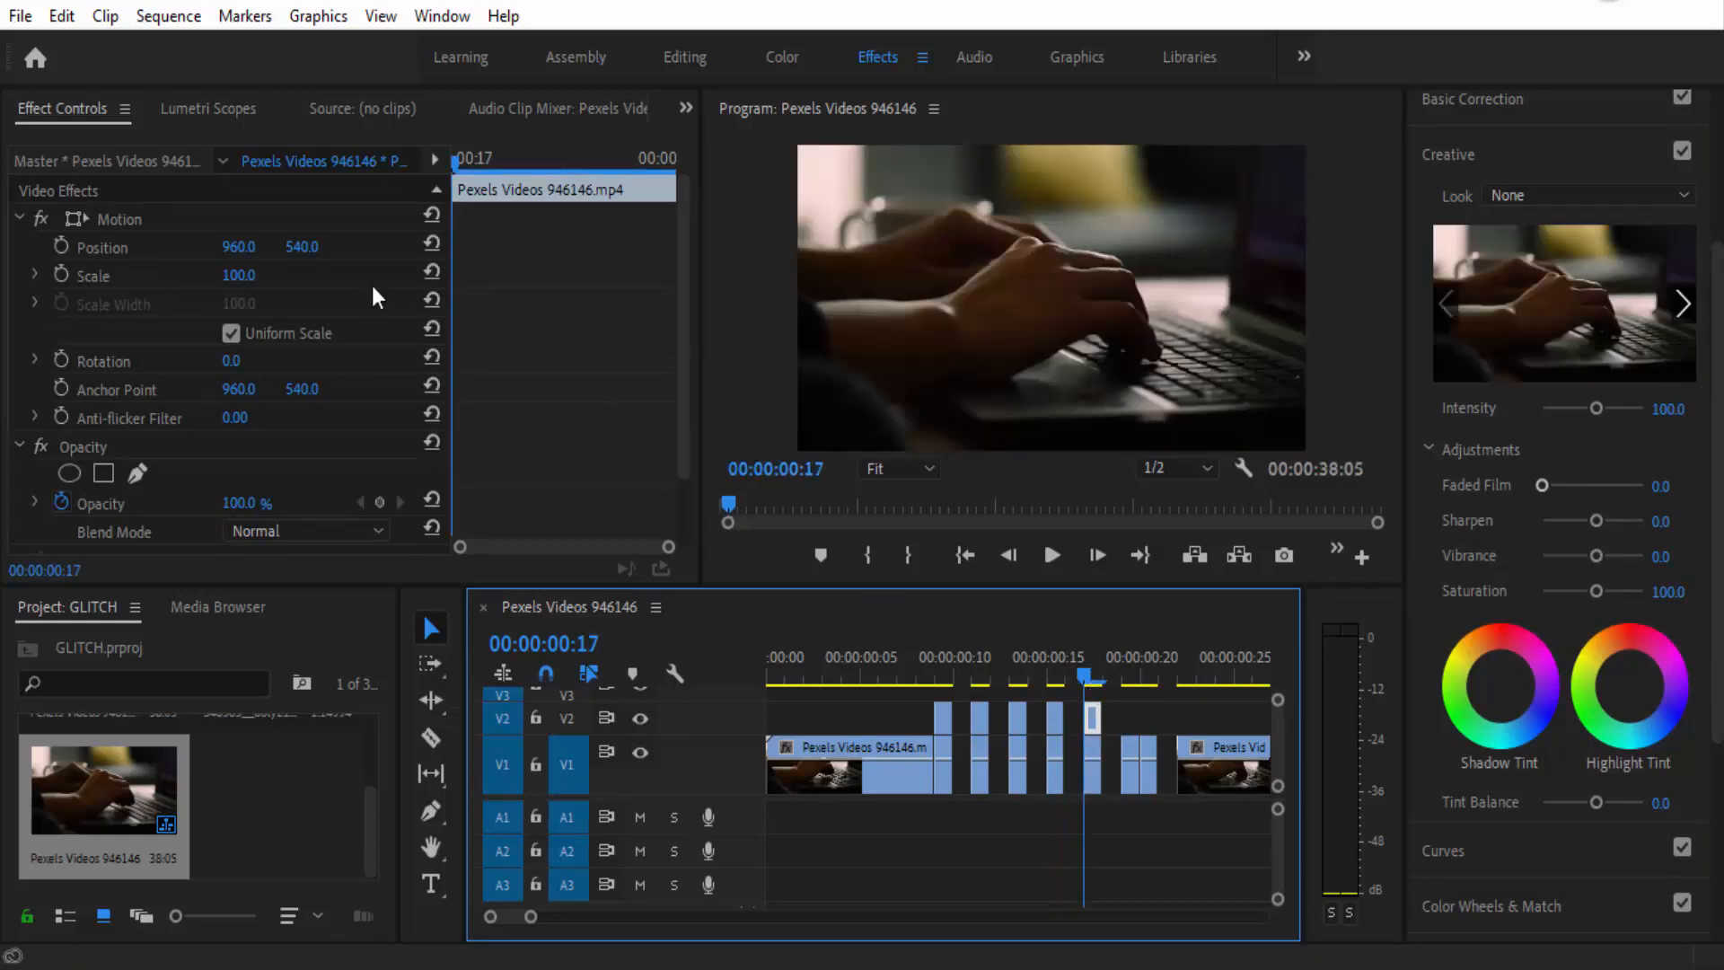
drag(237, 503, 220, 503)
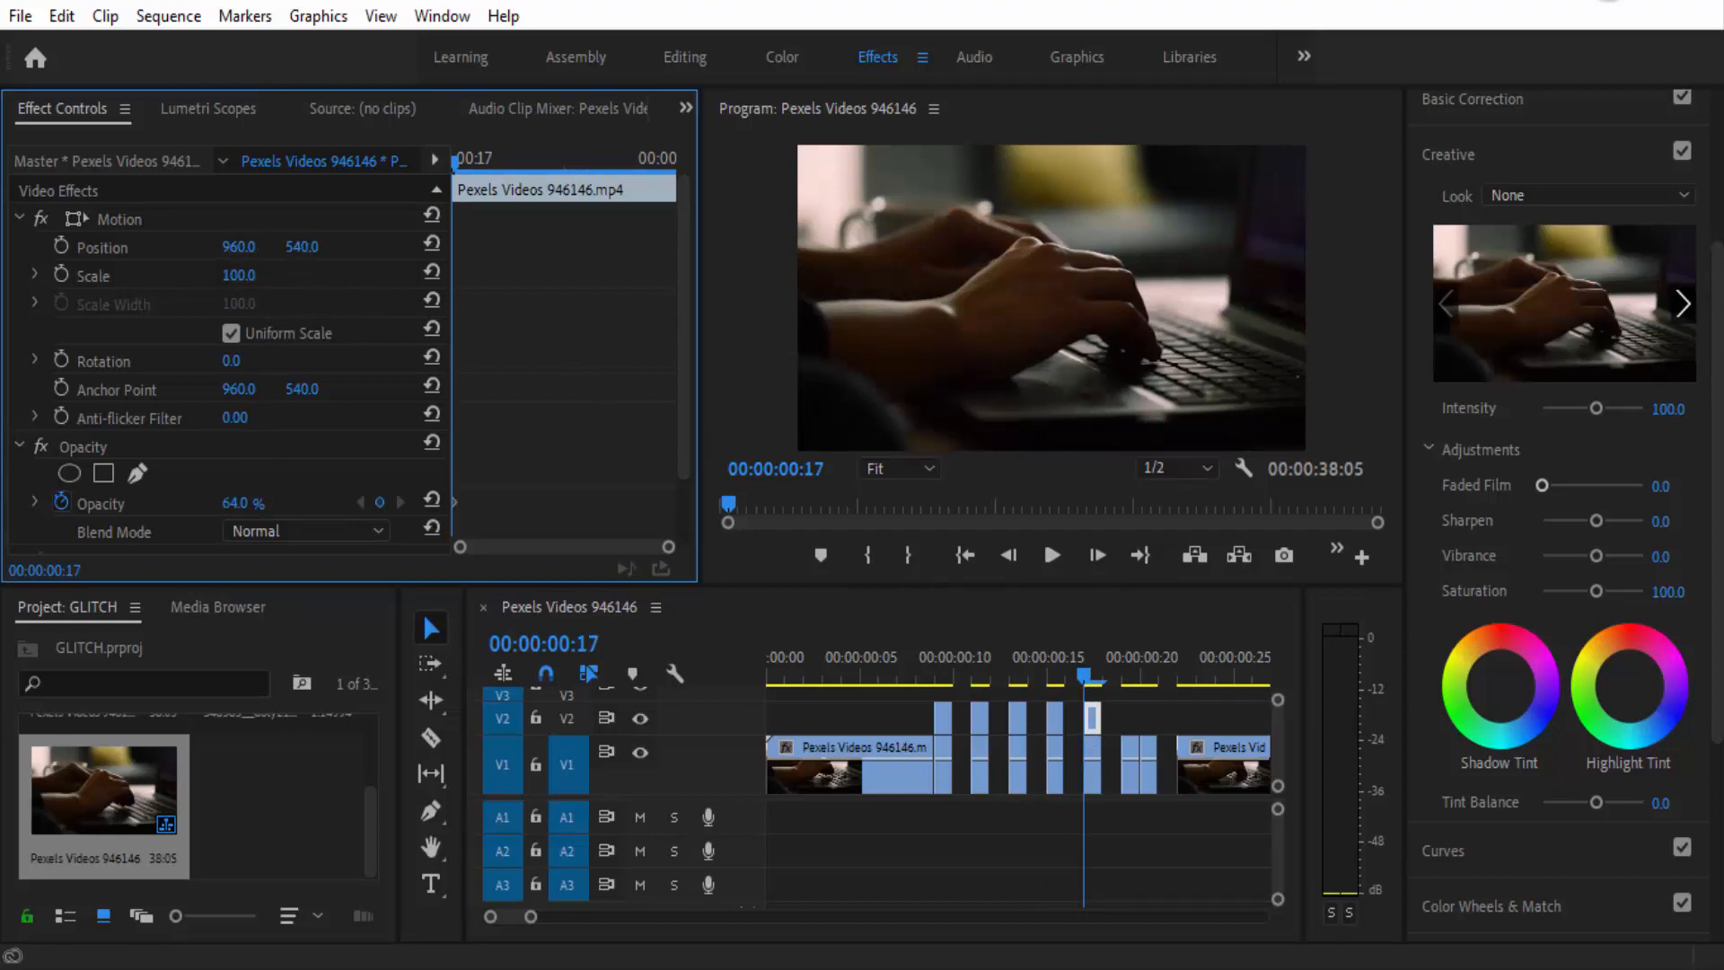
drag(302, 247, 261, 276)
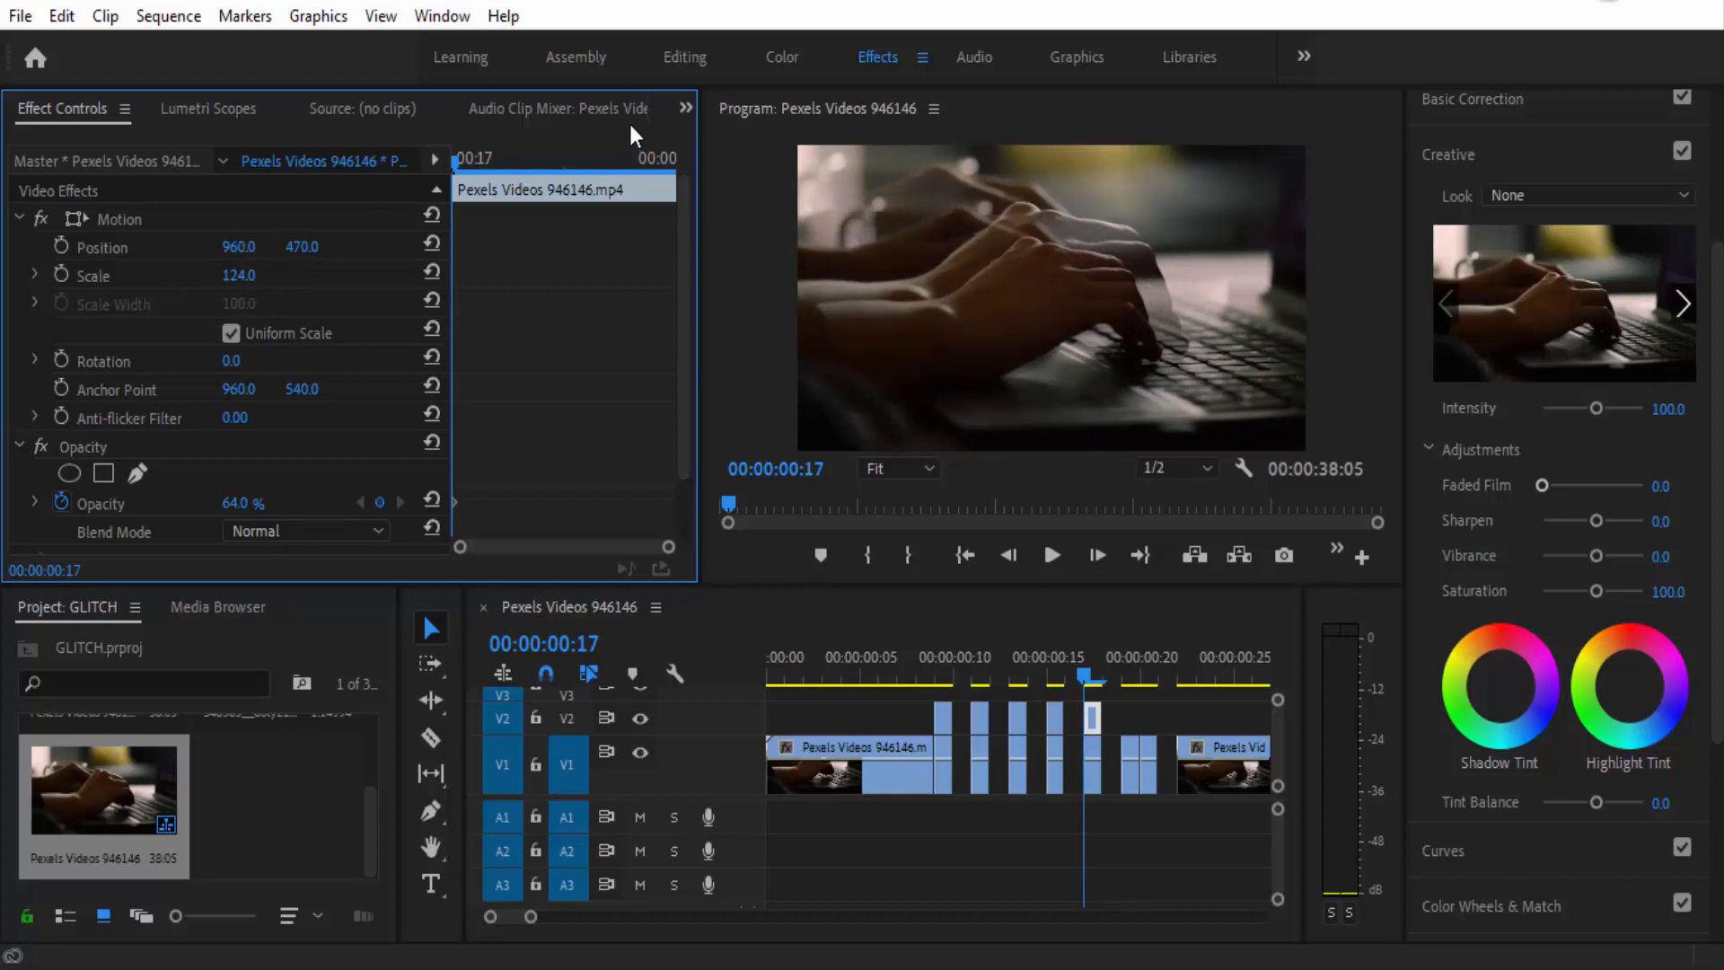
Step: Set the copy's Basic Correction to temperature 85.2, tint 55.6, exposure 0.7, contrast 100, highlights -100, shadows 8.6, whites -1.2, blacks 28.4 and saturation 167.9
click(1430, 450)
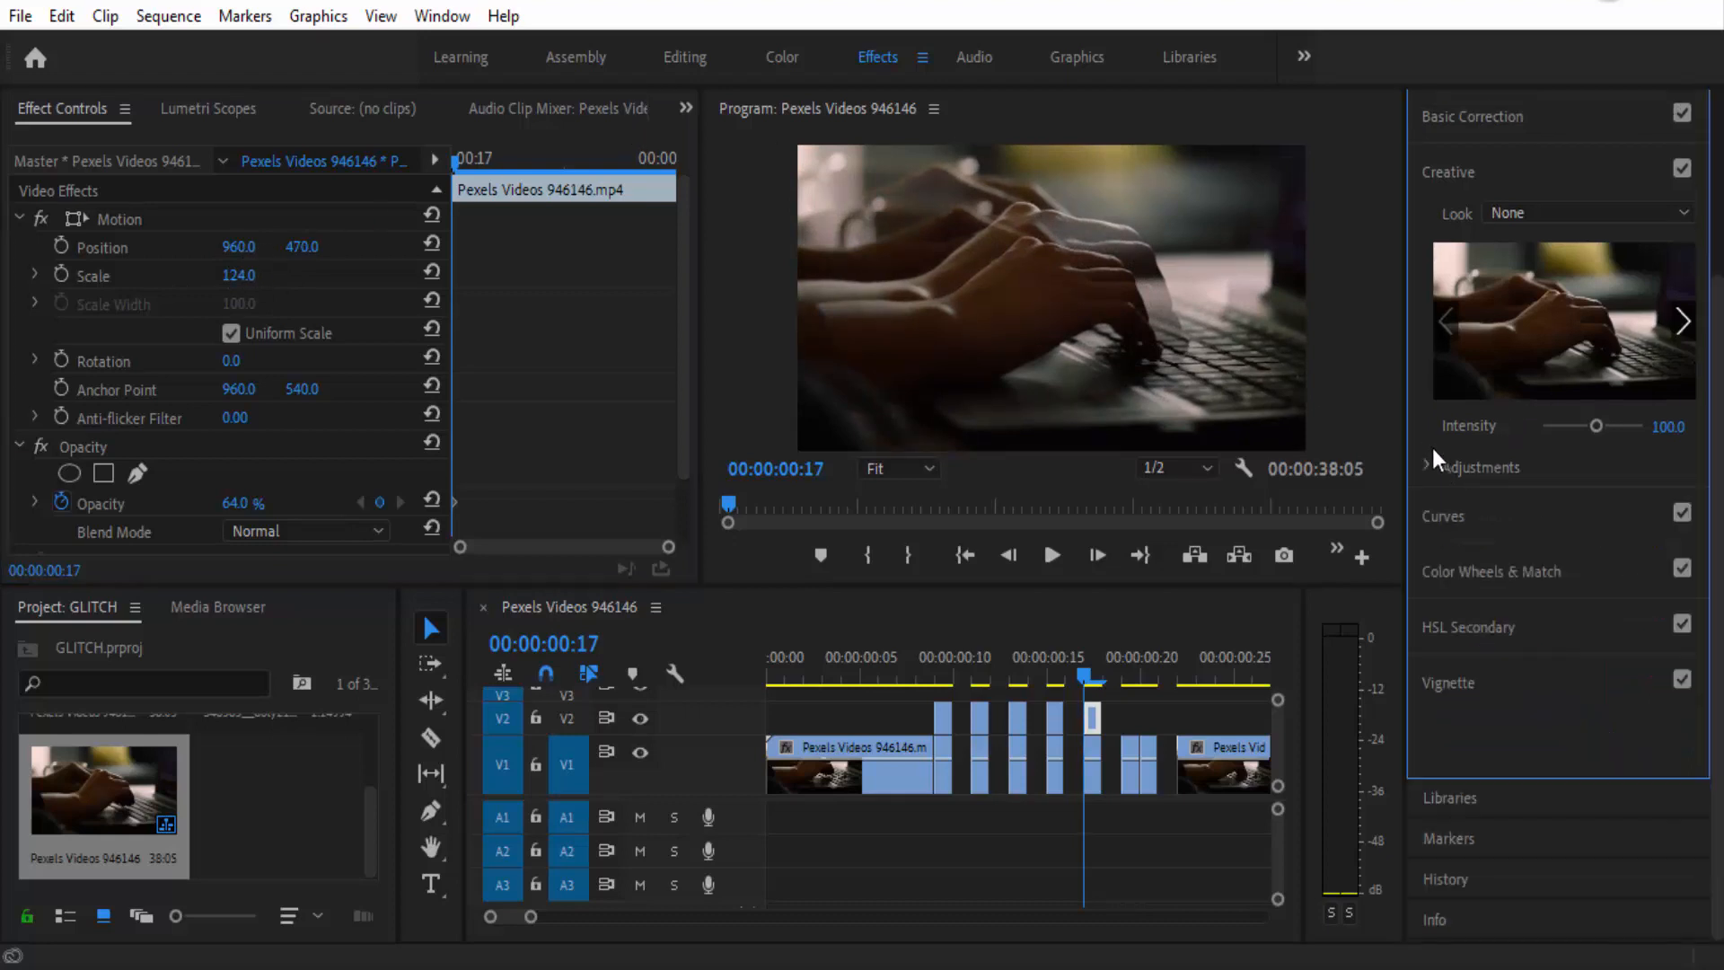
click(1473, 131)
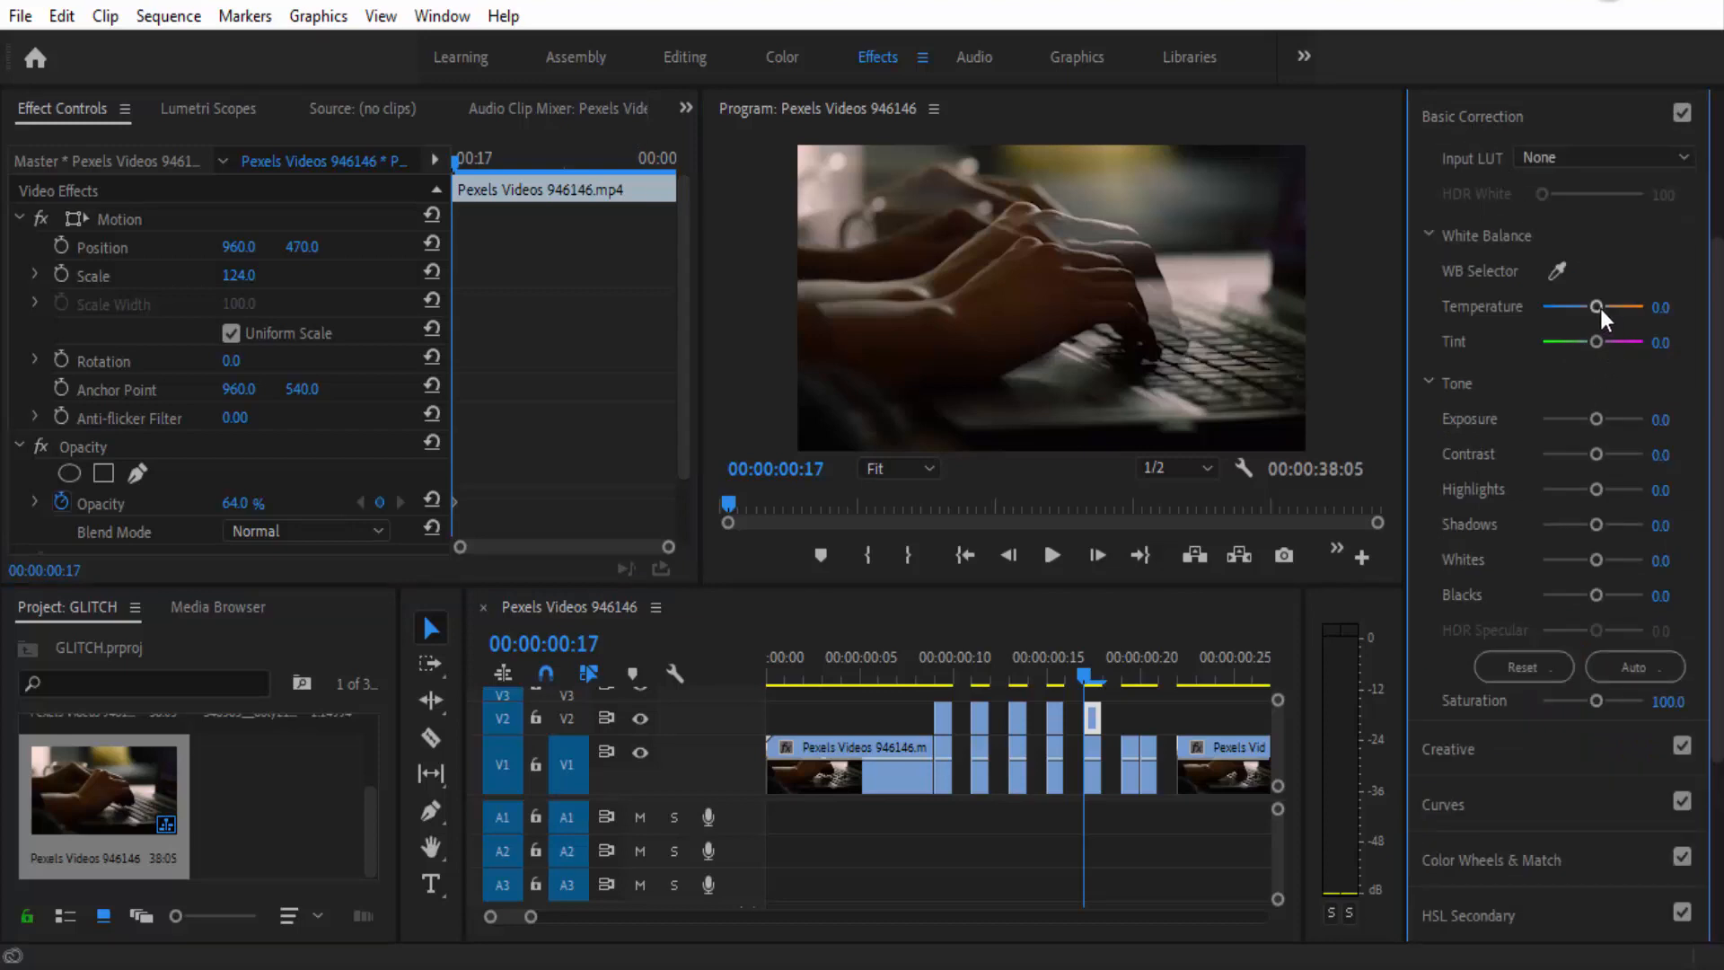
drag(1597, 307, 1632, 352)
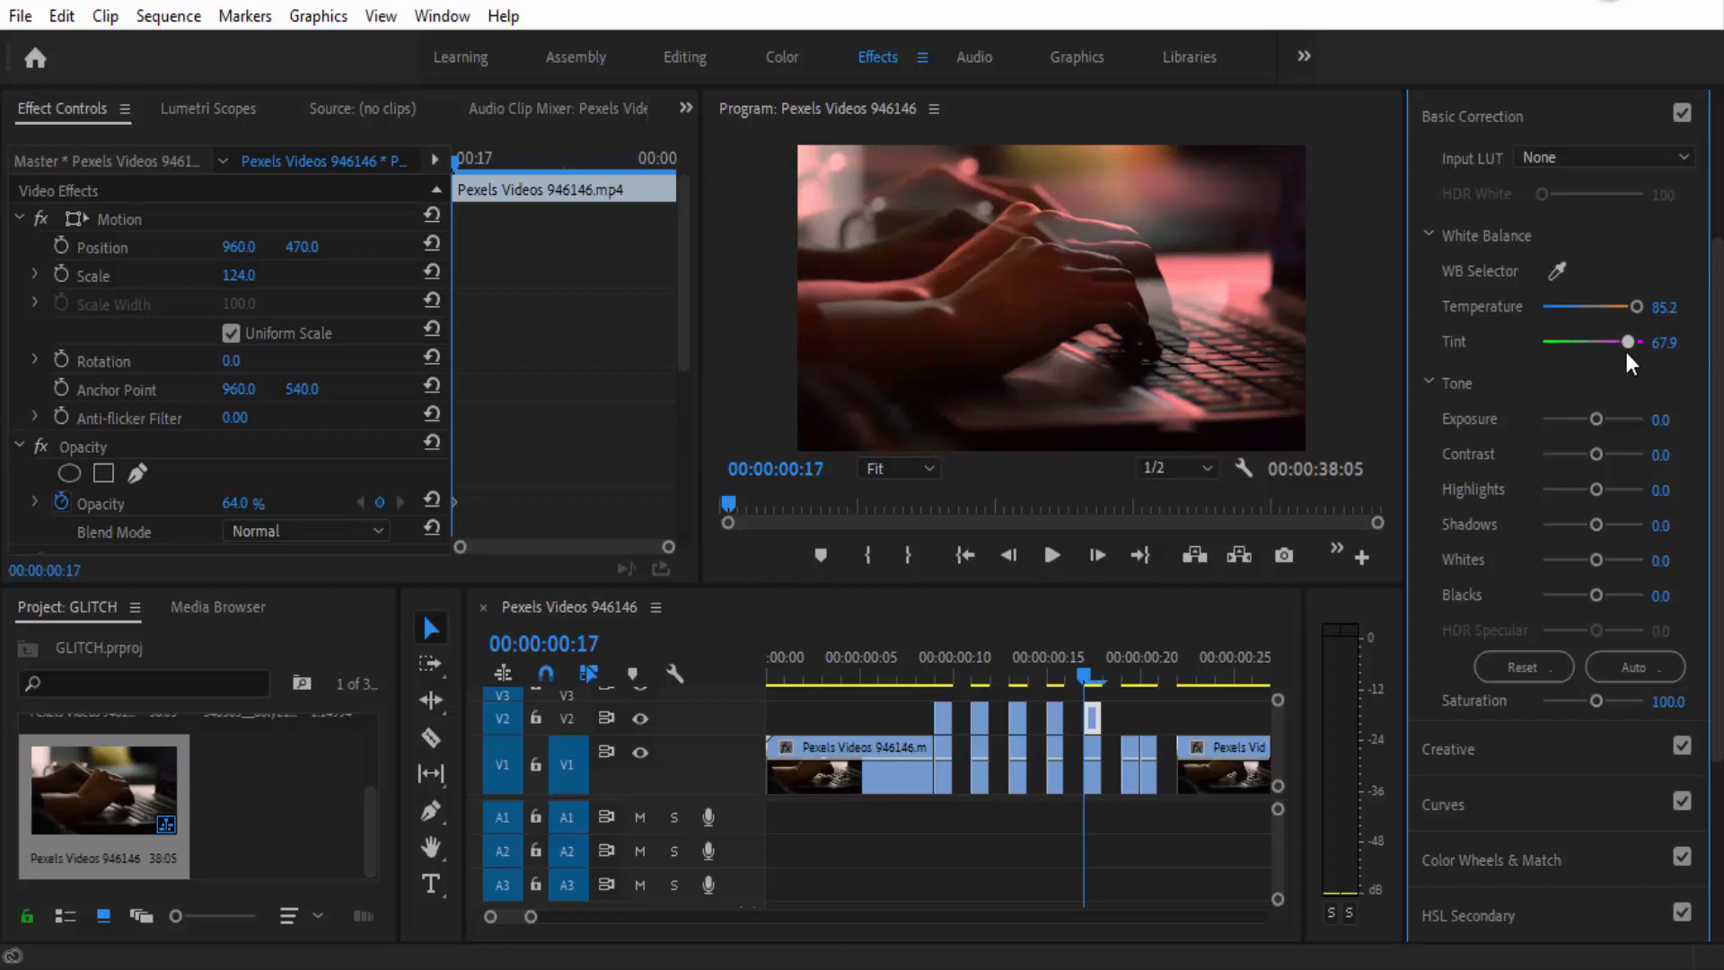
drag(1598, 417, 1514, 496)
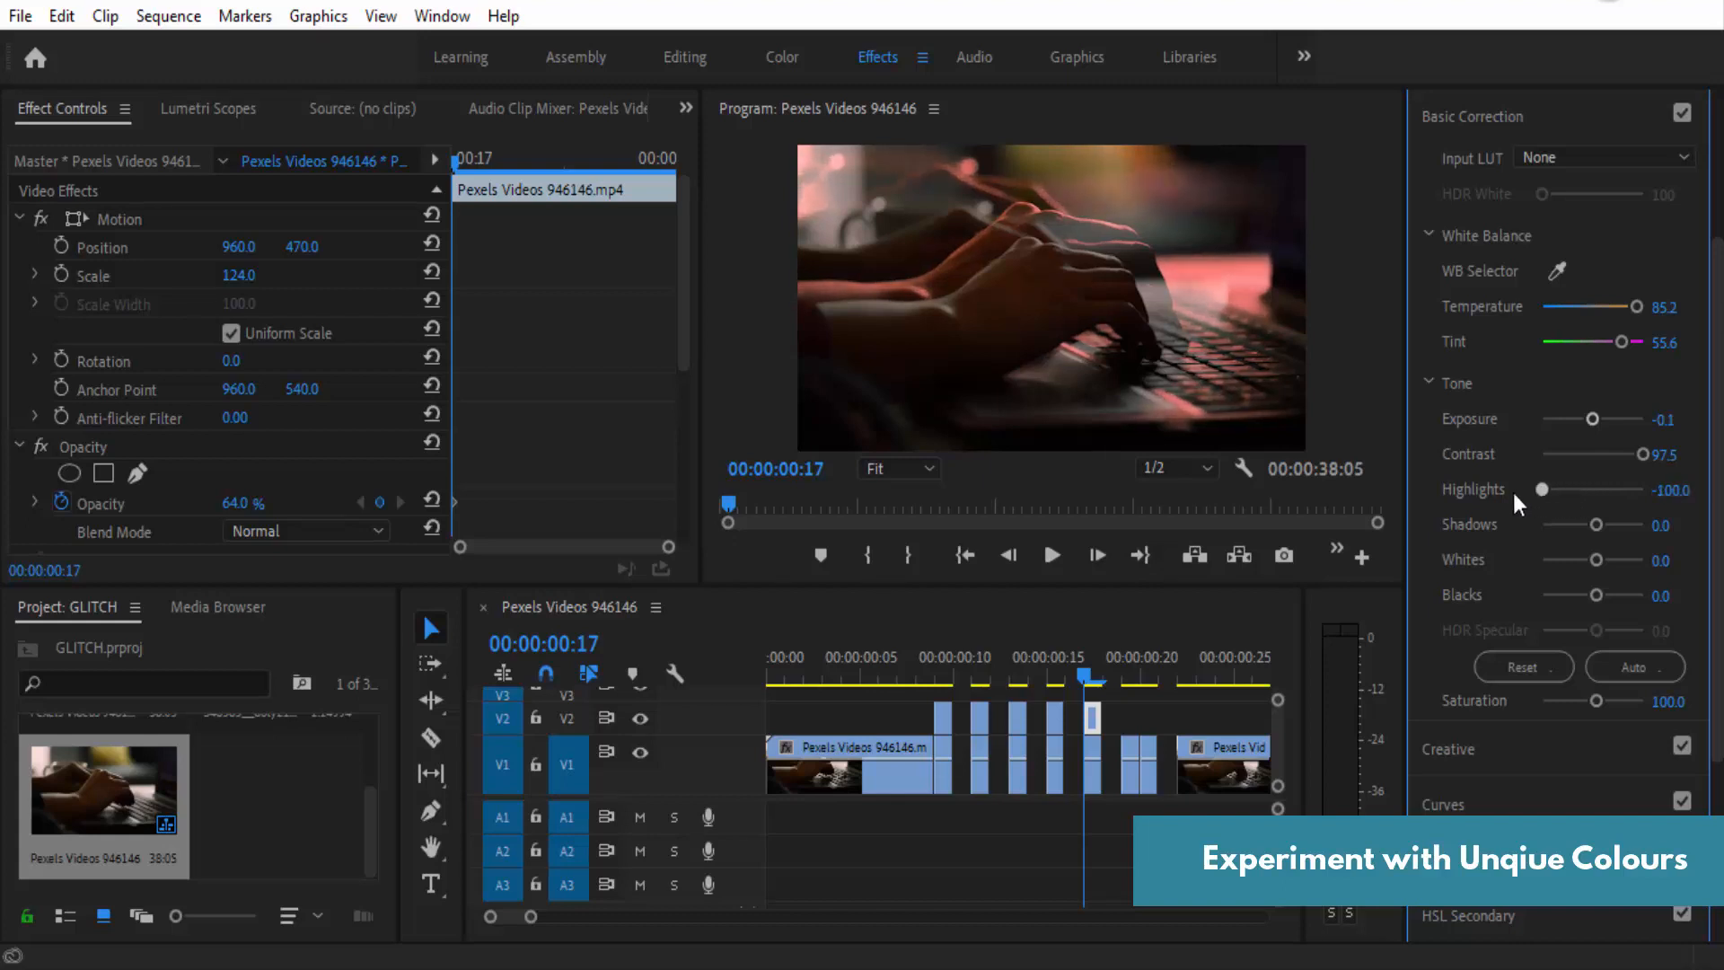
mouse_move(1596, 561)
mouse_down()
mouse_move(1544, 563)
mouse_move(1593, 569)
mouse_move(1566, 594)
mouse_move(1594, 595)
mouse_up()
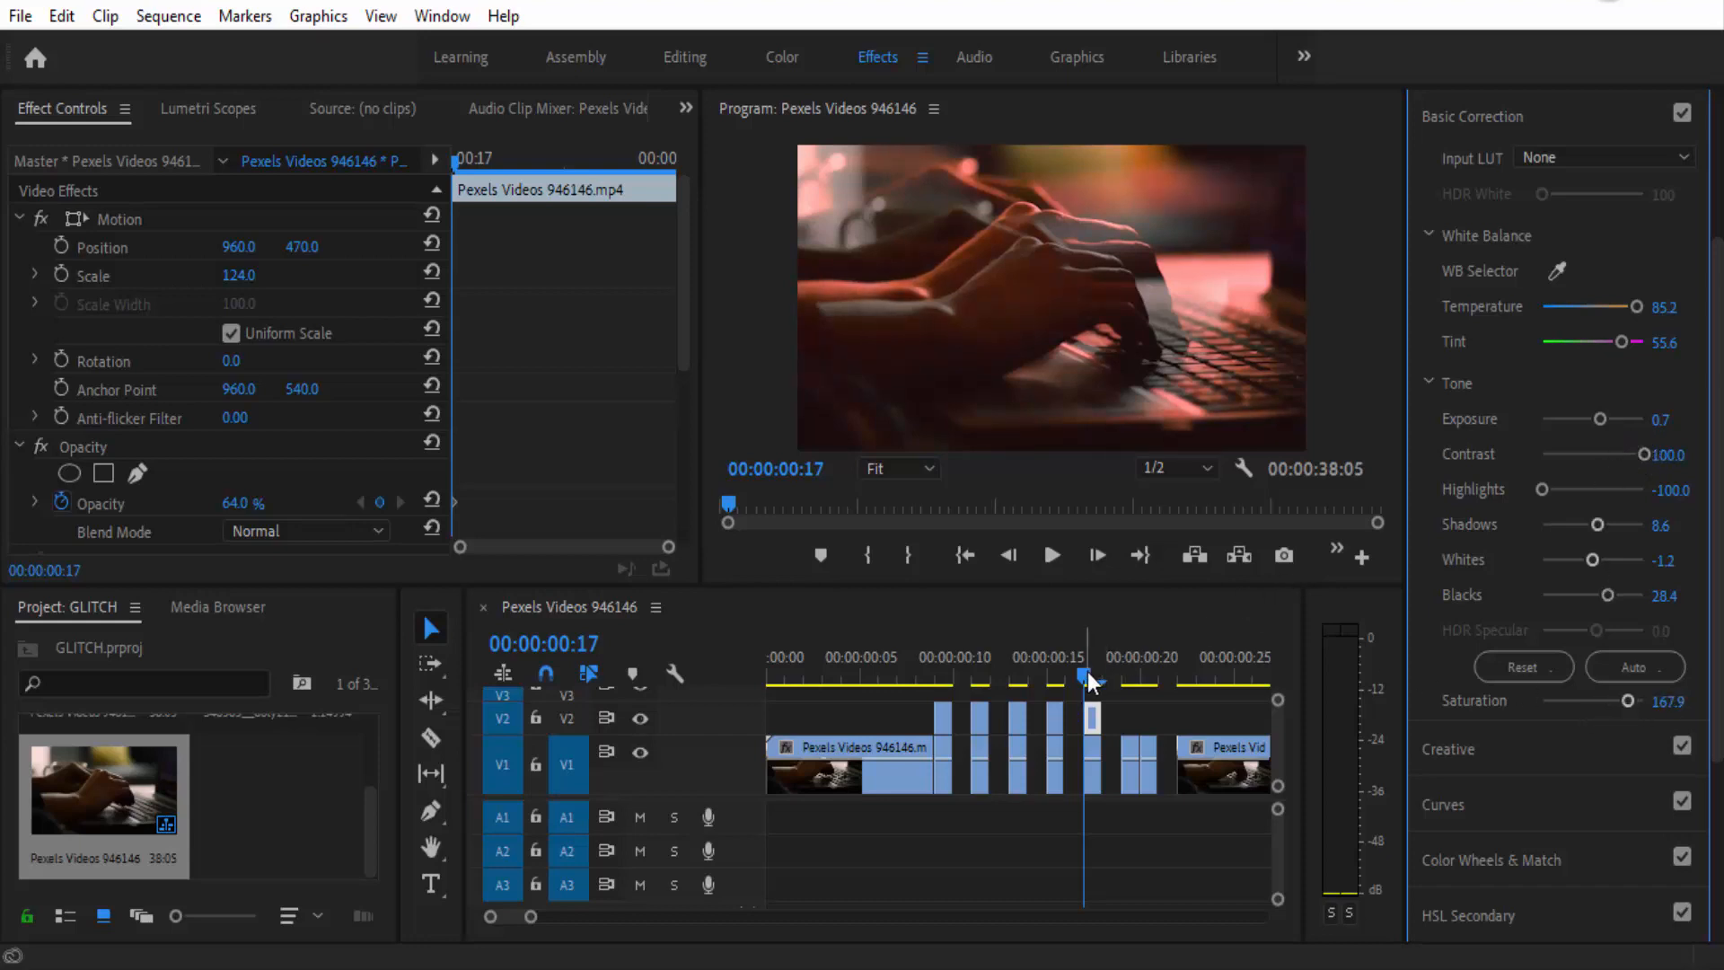
Step: Play back the glitch section from the first duplicated frame at 00:00:00:09
drag(1088, 675, 936, 680)
key(space)
key(space)
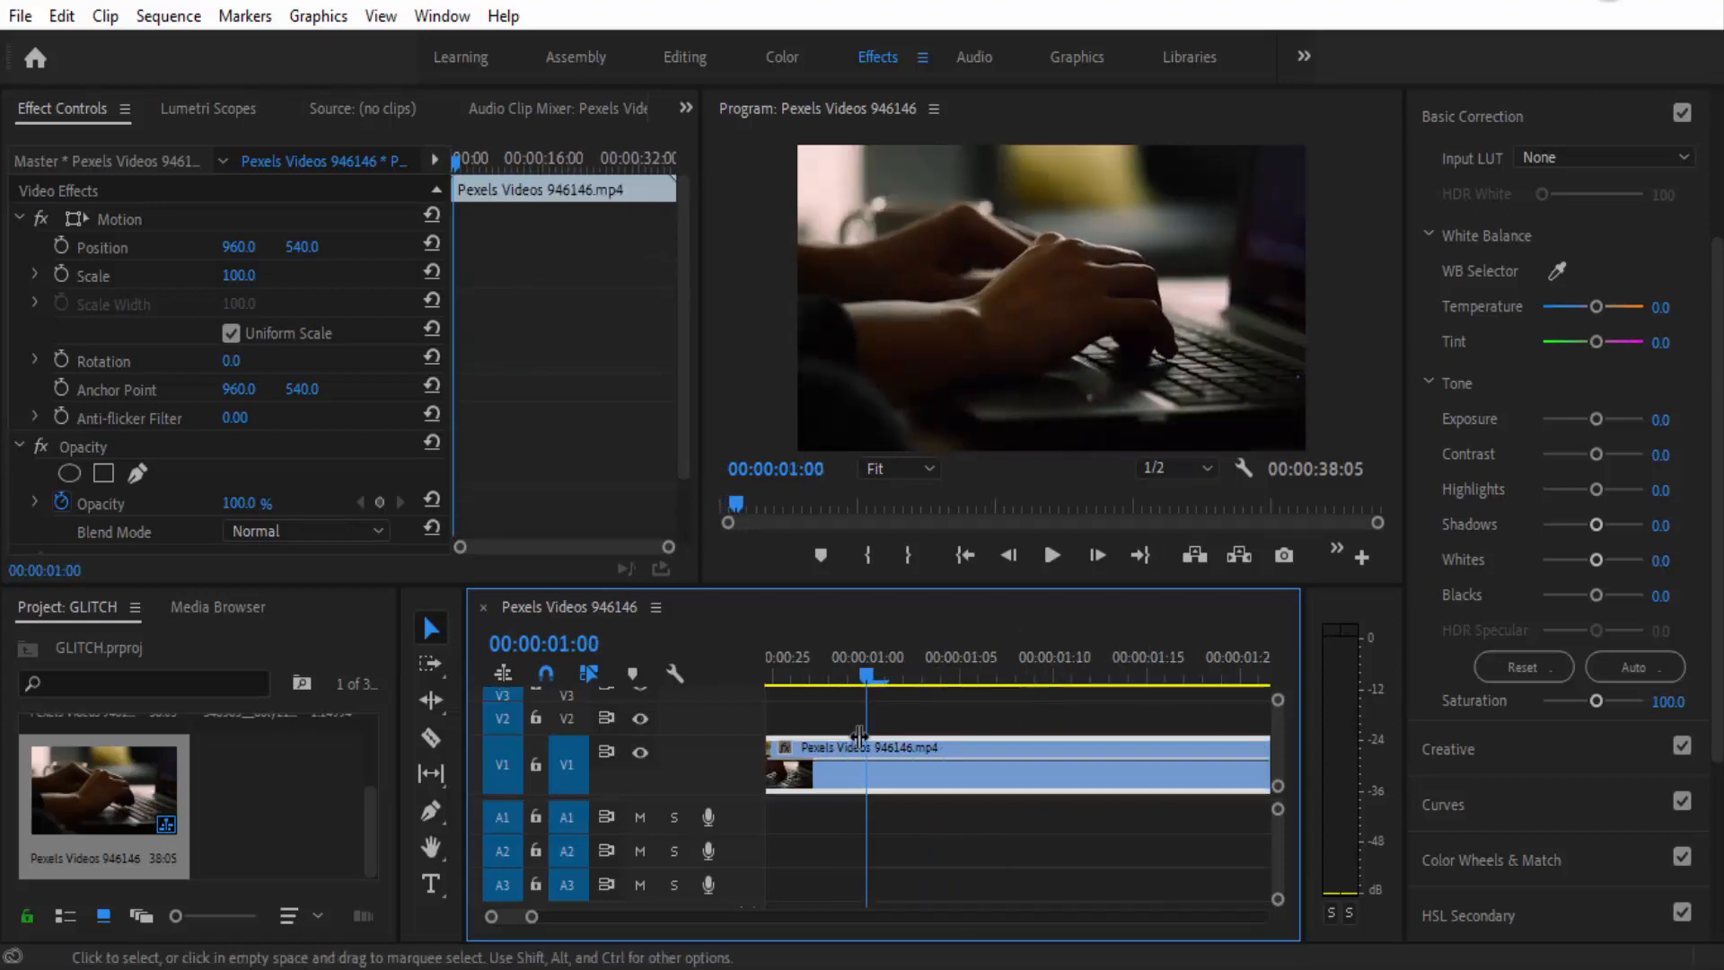
Step: Duplicate the one-frame piece at 00:00:00:19 from V1 onto V2 directly above it
drag(767, 673, 961, 694)
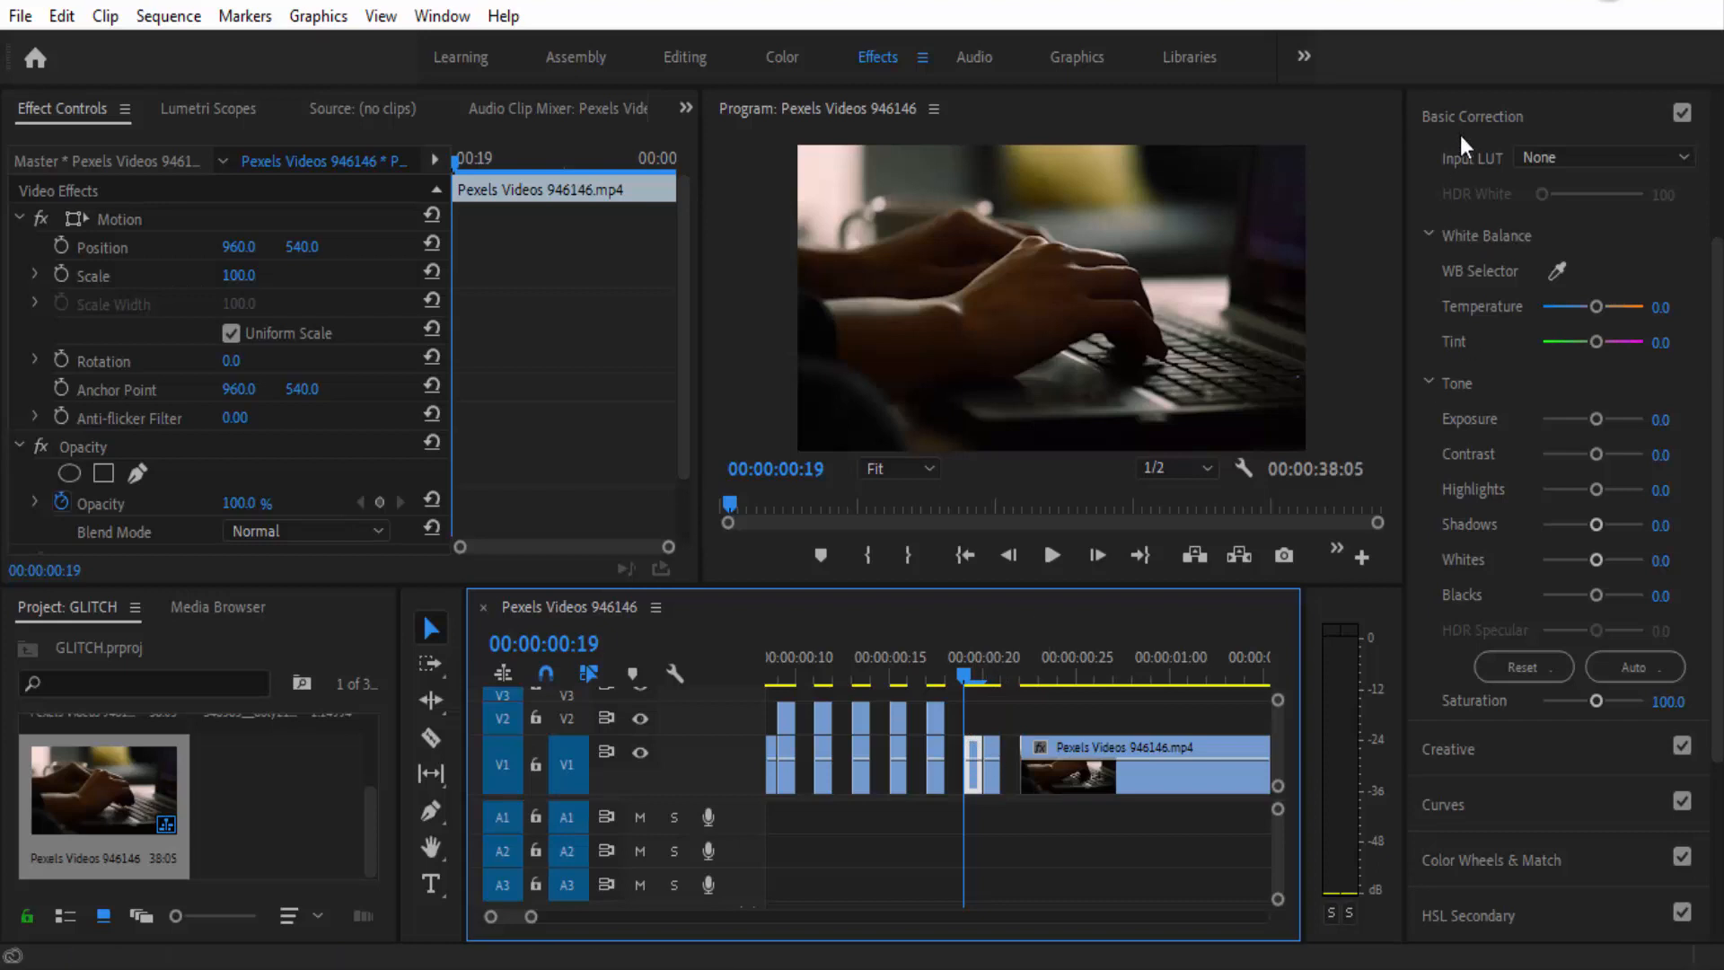
scroll(1545, 193, up, 3)
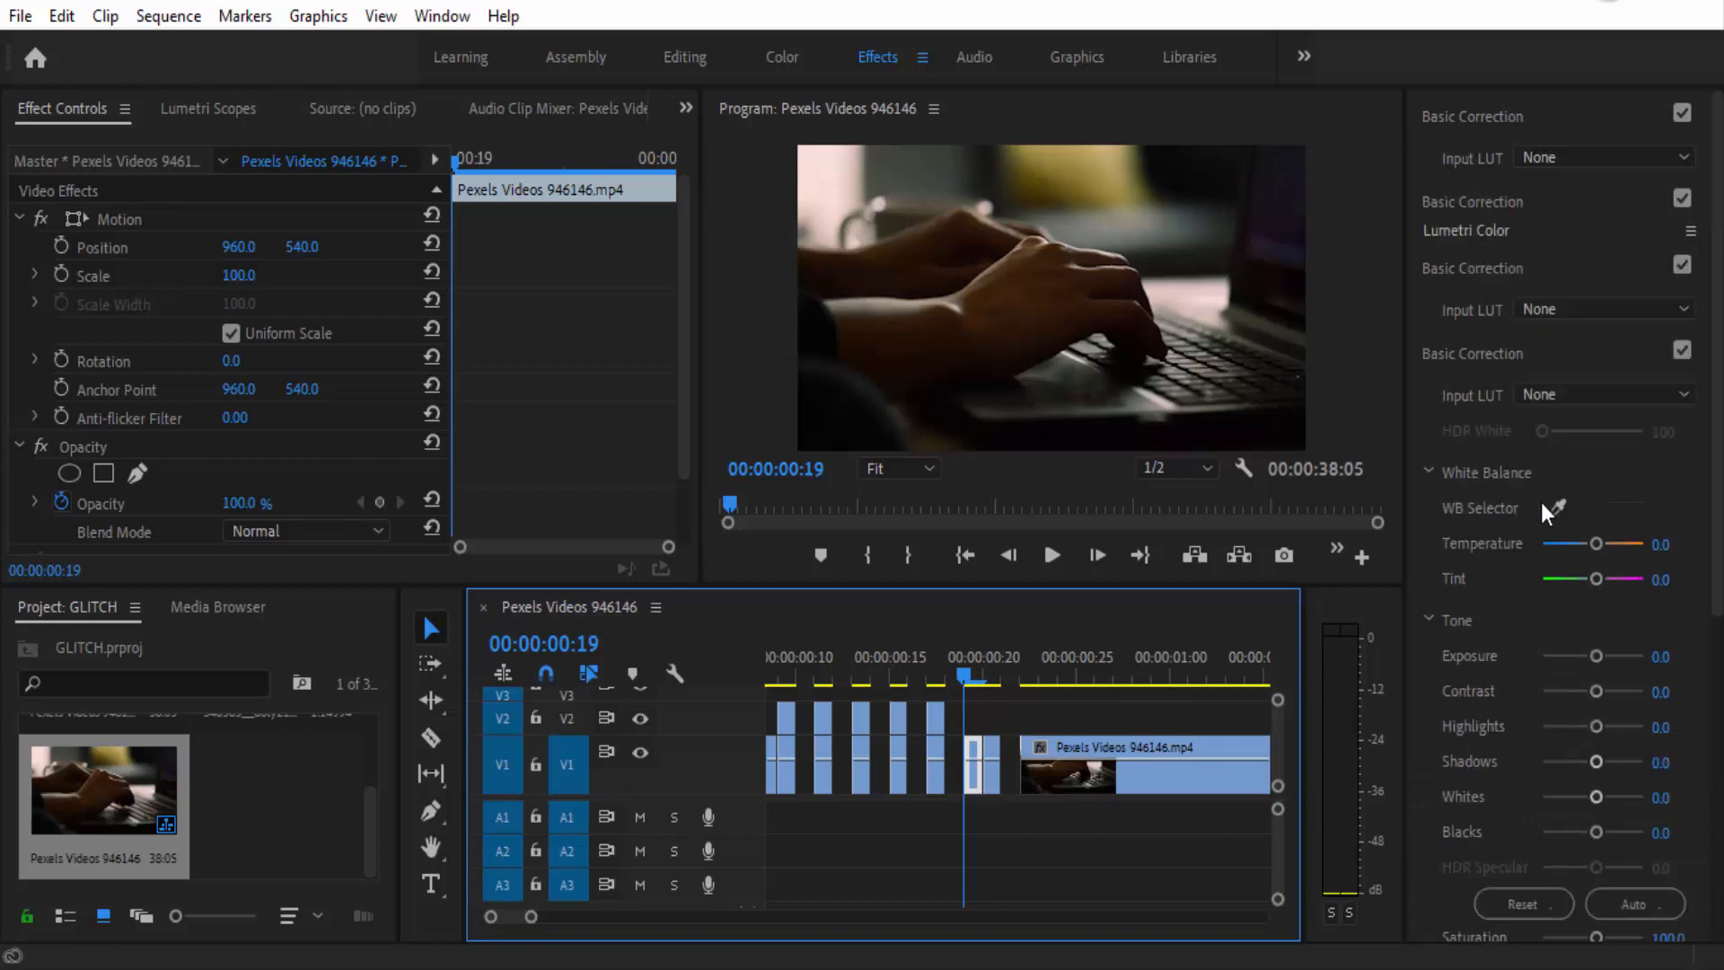
click(1441, 108)
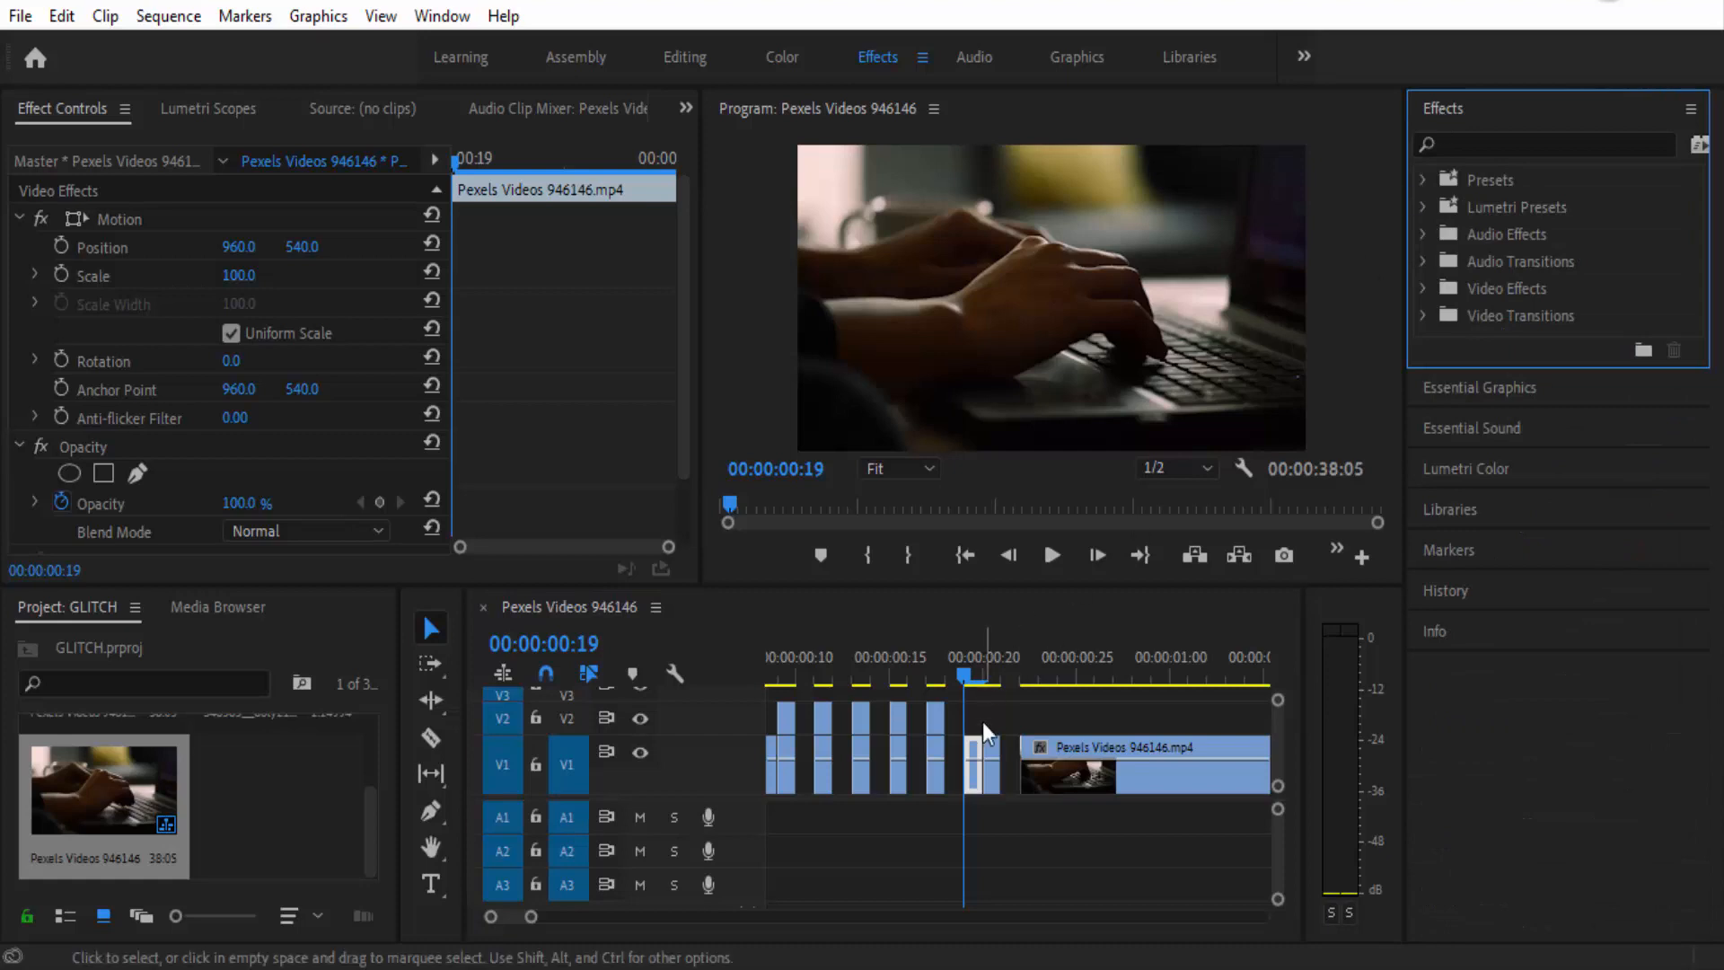
mouse_move(974, 748)
mouse_down()
mouse_move(973, 768)
mouse_move(977, 714)
mouse_up()
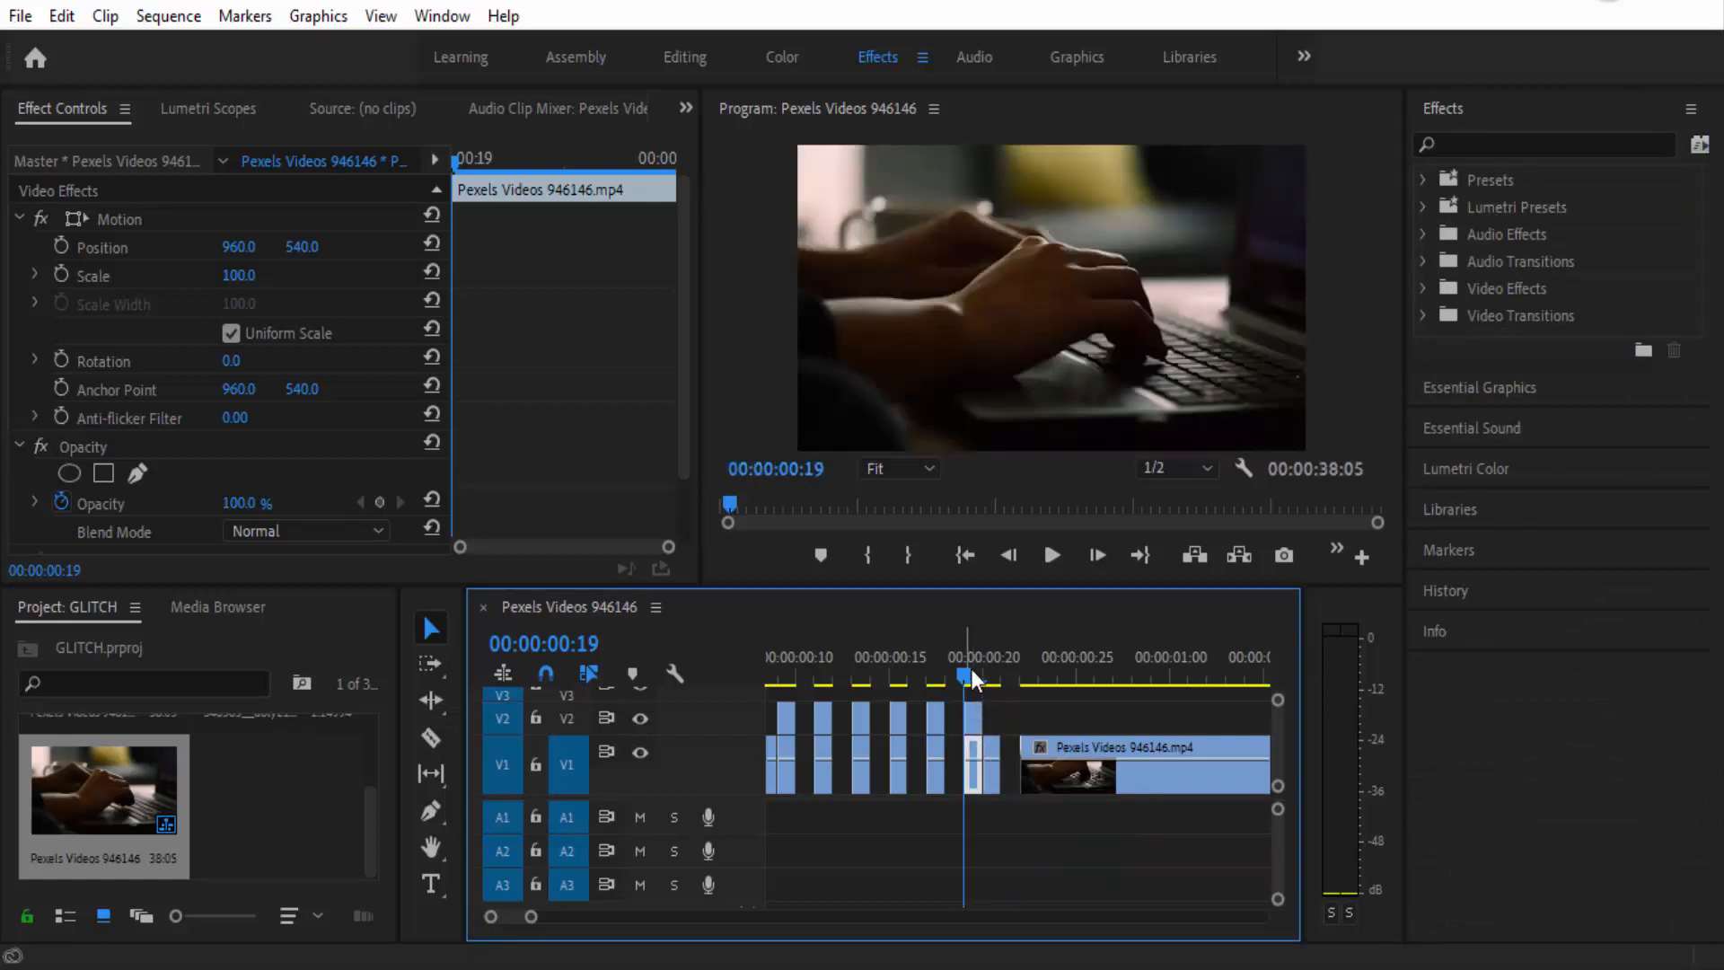
Step: Find the Arithmetic video effect and apply it to the one-frame copy on V2 at 00:00:00:19
click(1538, 144)
text(AR)
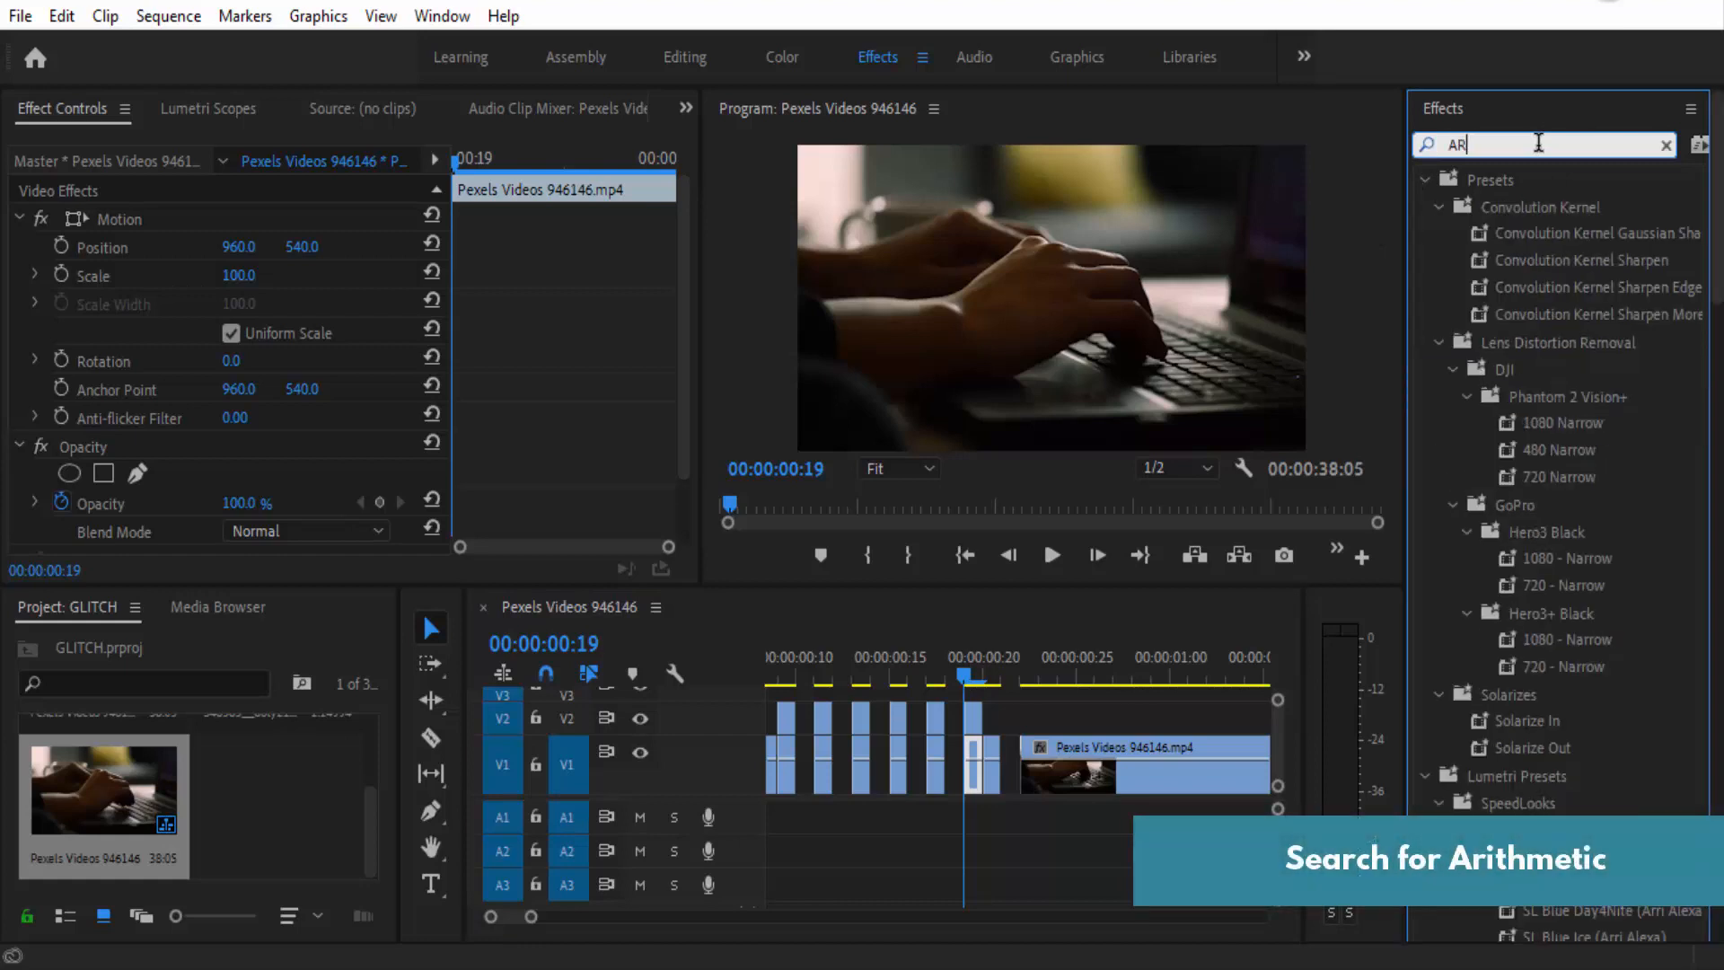
text(ITH)
click(1518, 343)
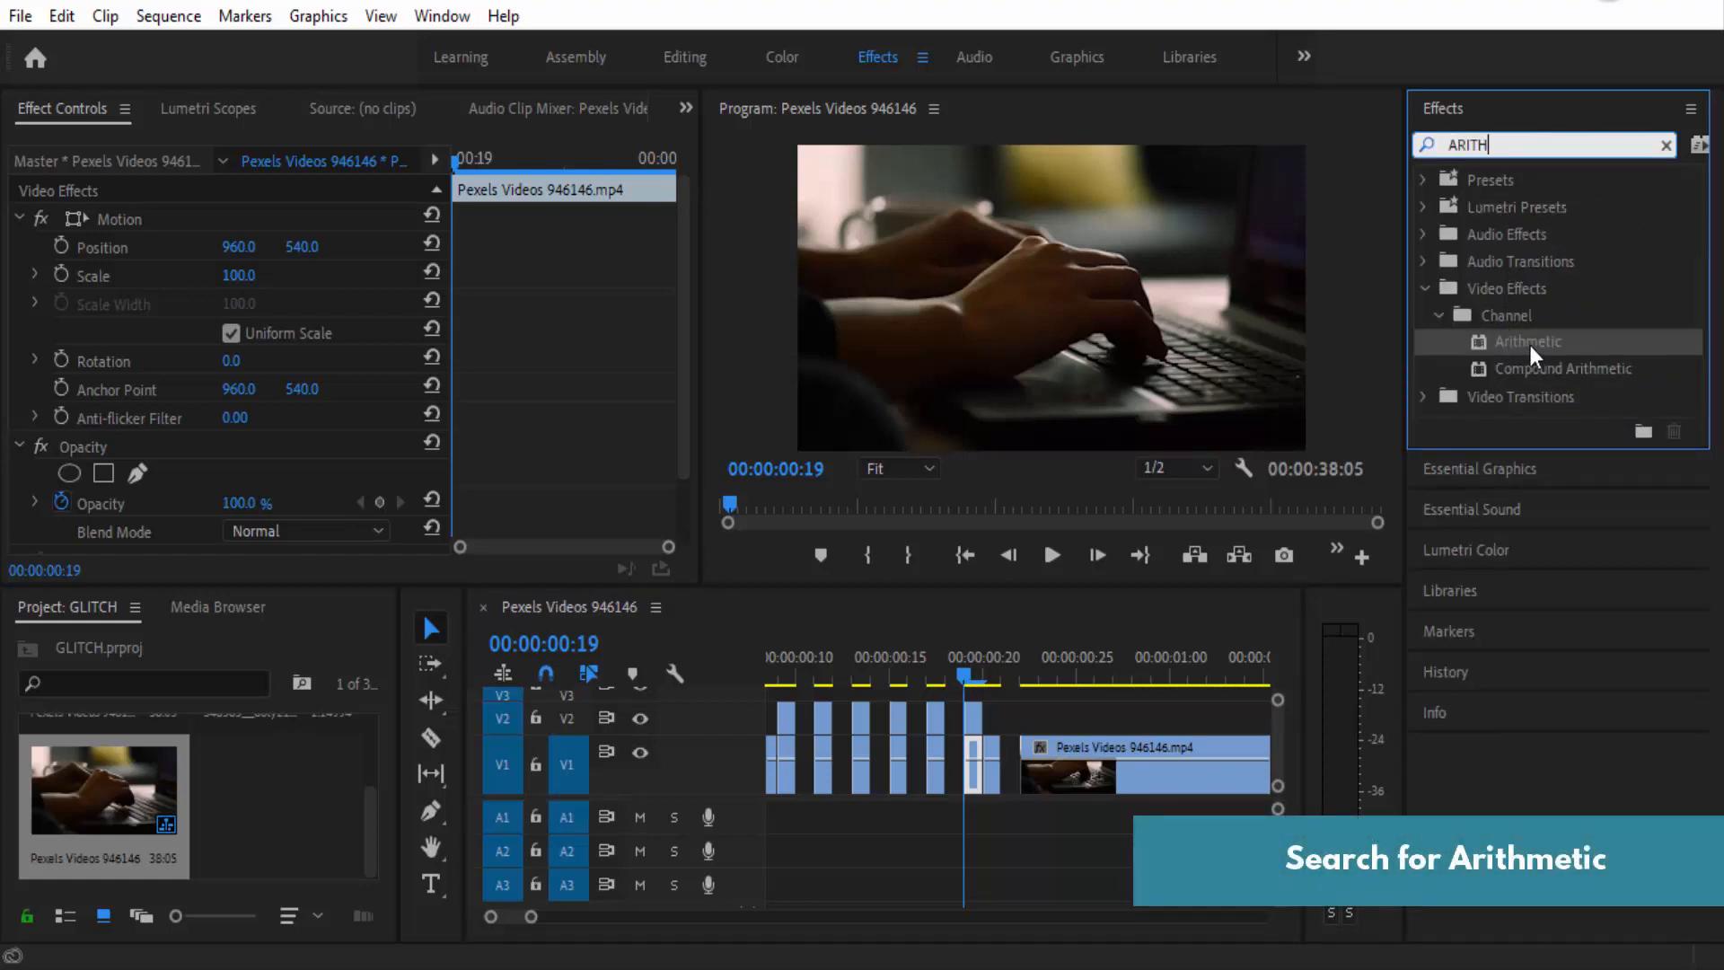
drag(1528, 341, 973, 714)
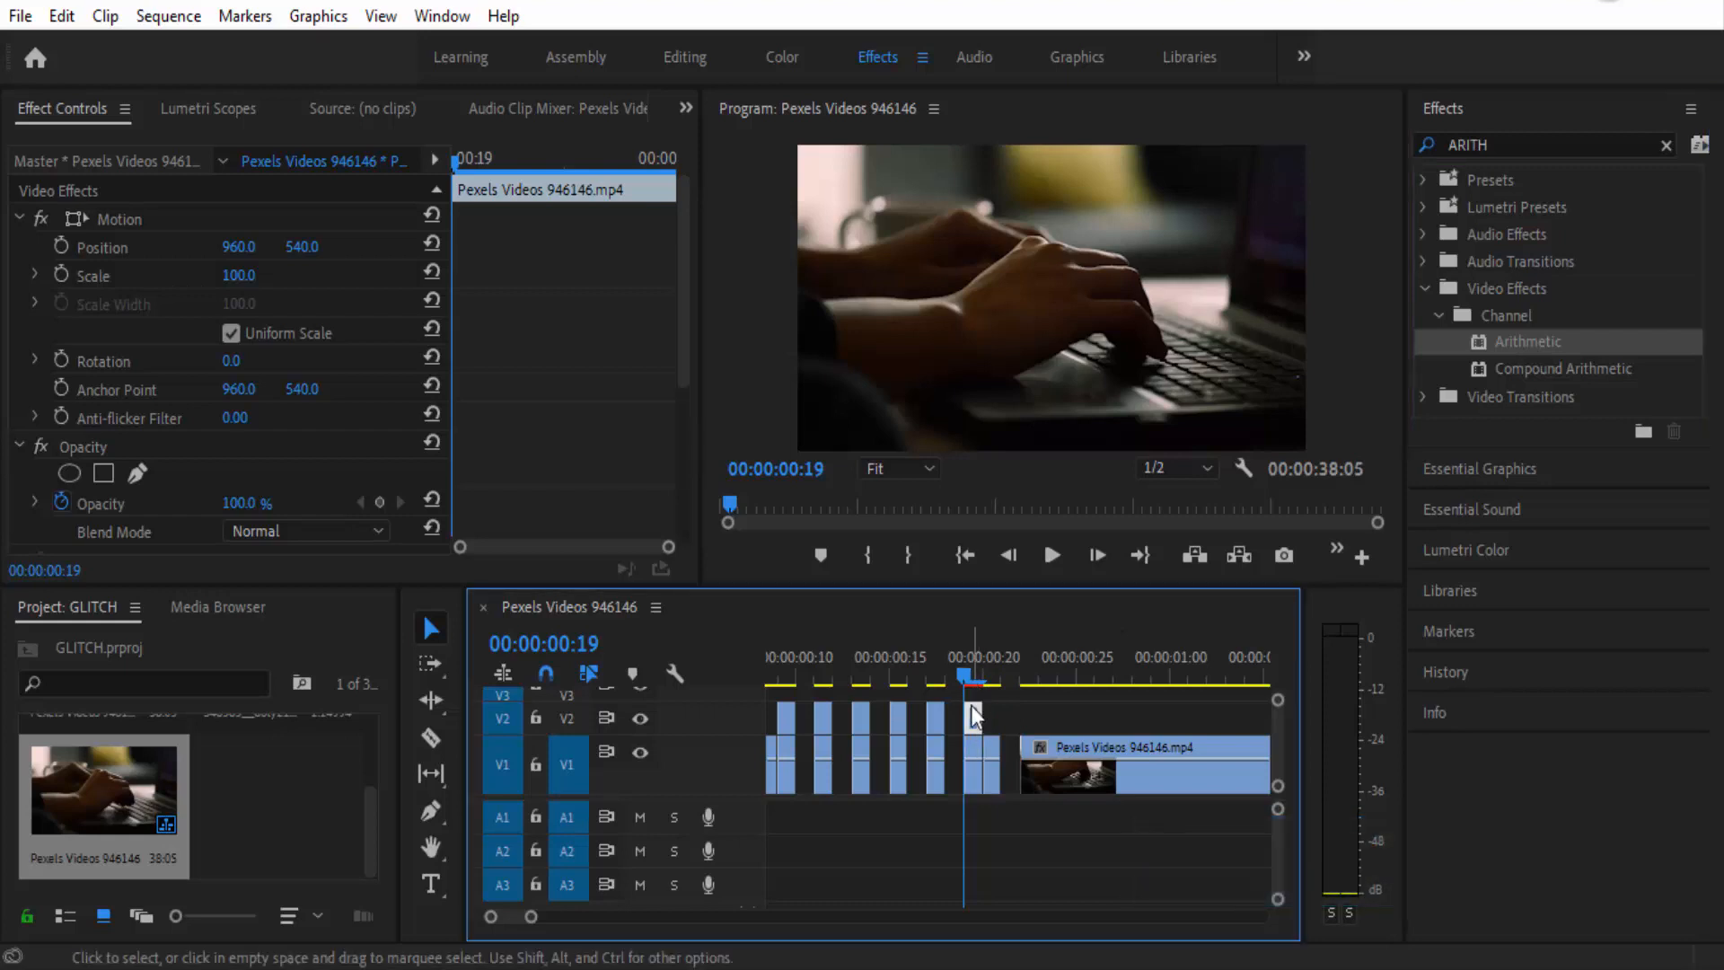
Step: Set the copy's Arithmetic operator to Max and its red value to 255
scroll(400, 347, down, 5)
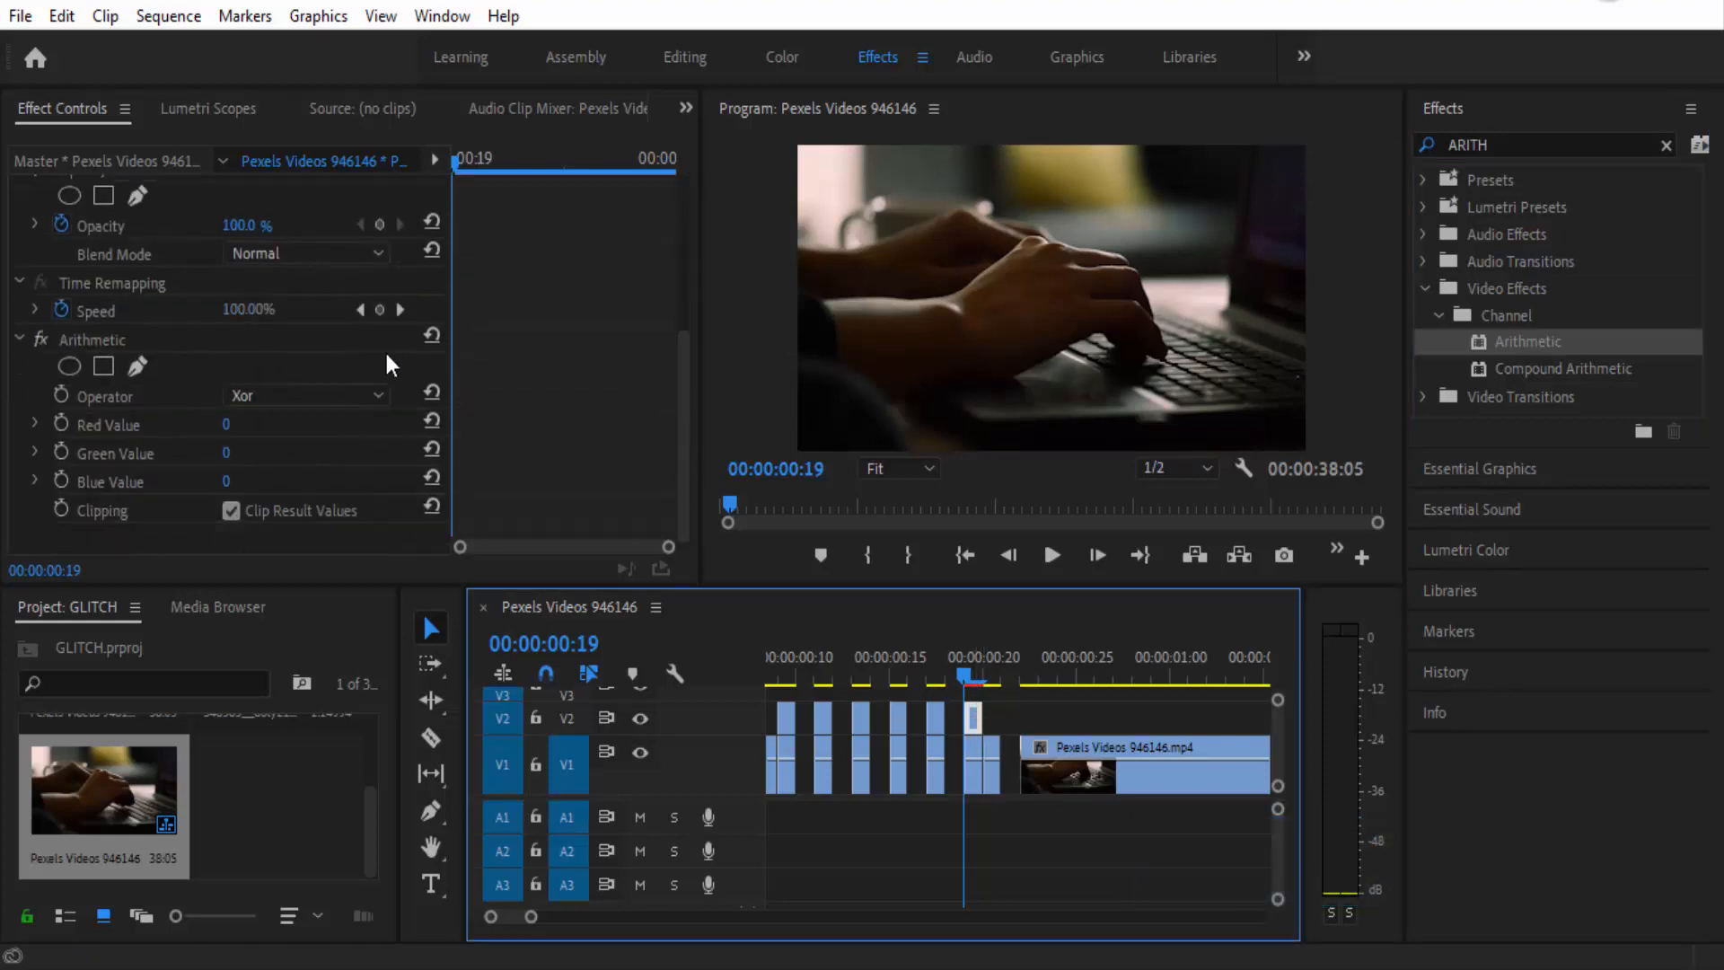
click(349, 397)
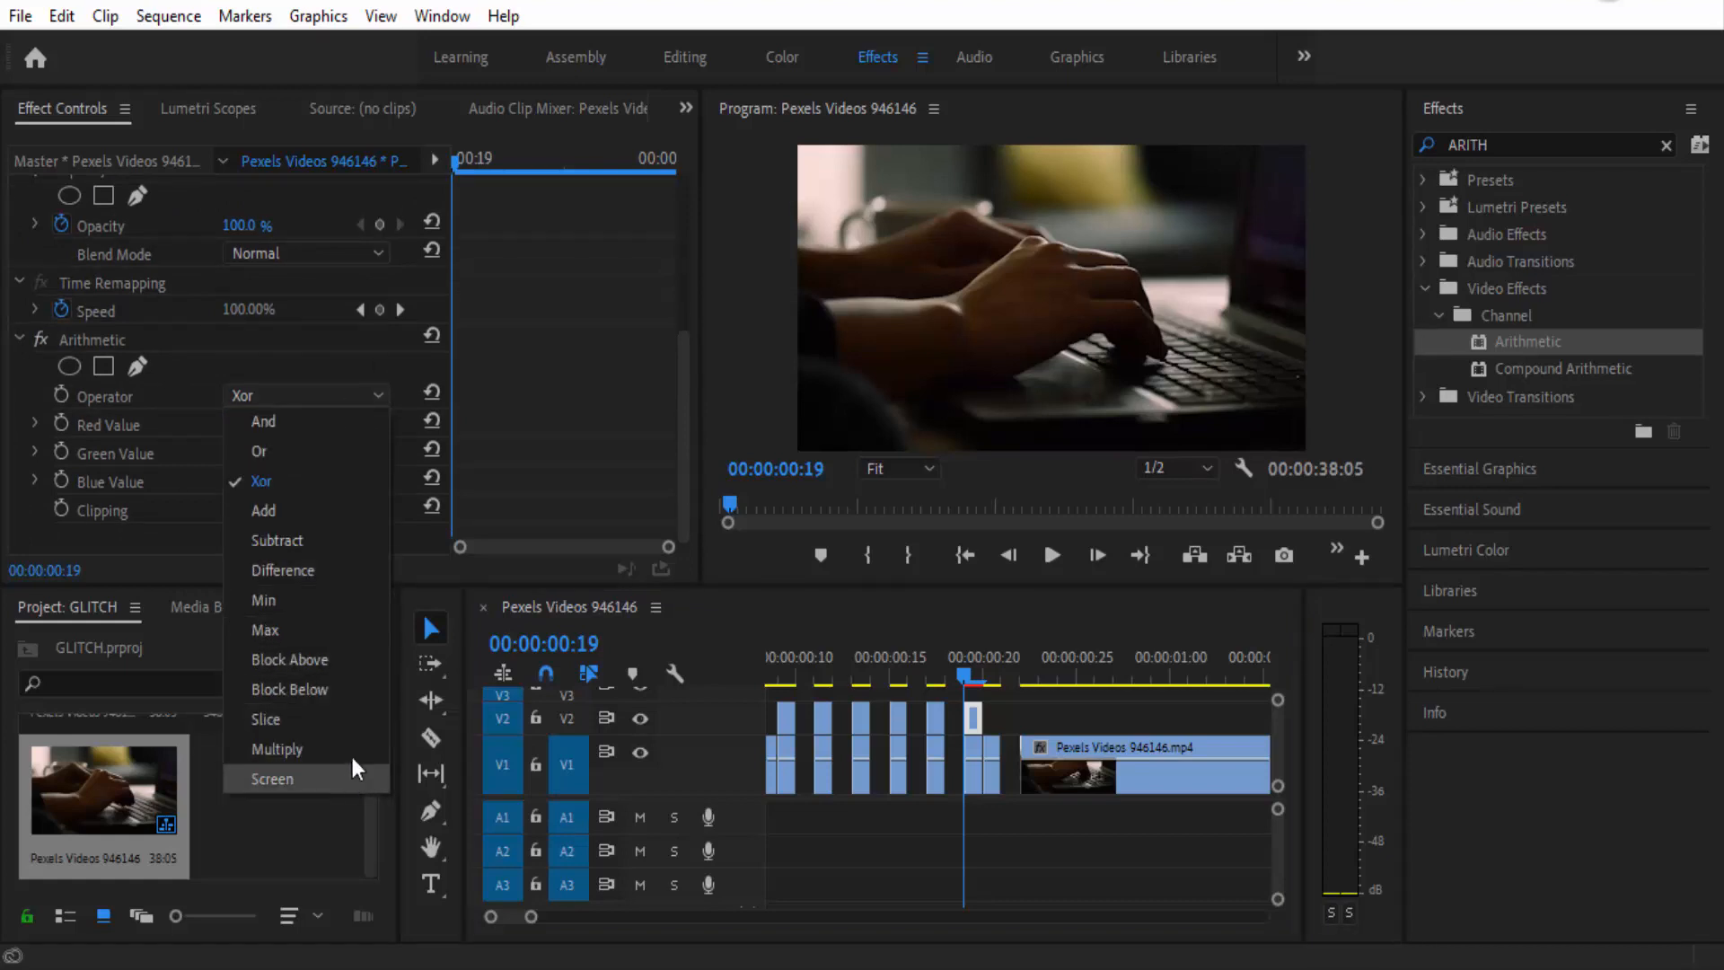
click(334, 626)
click(226, 424)
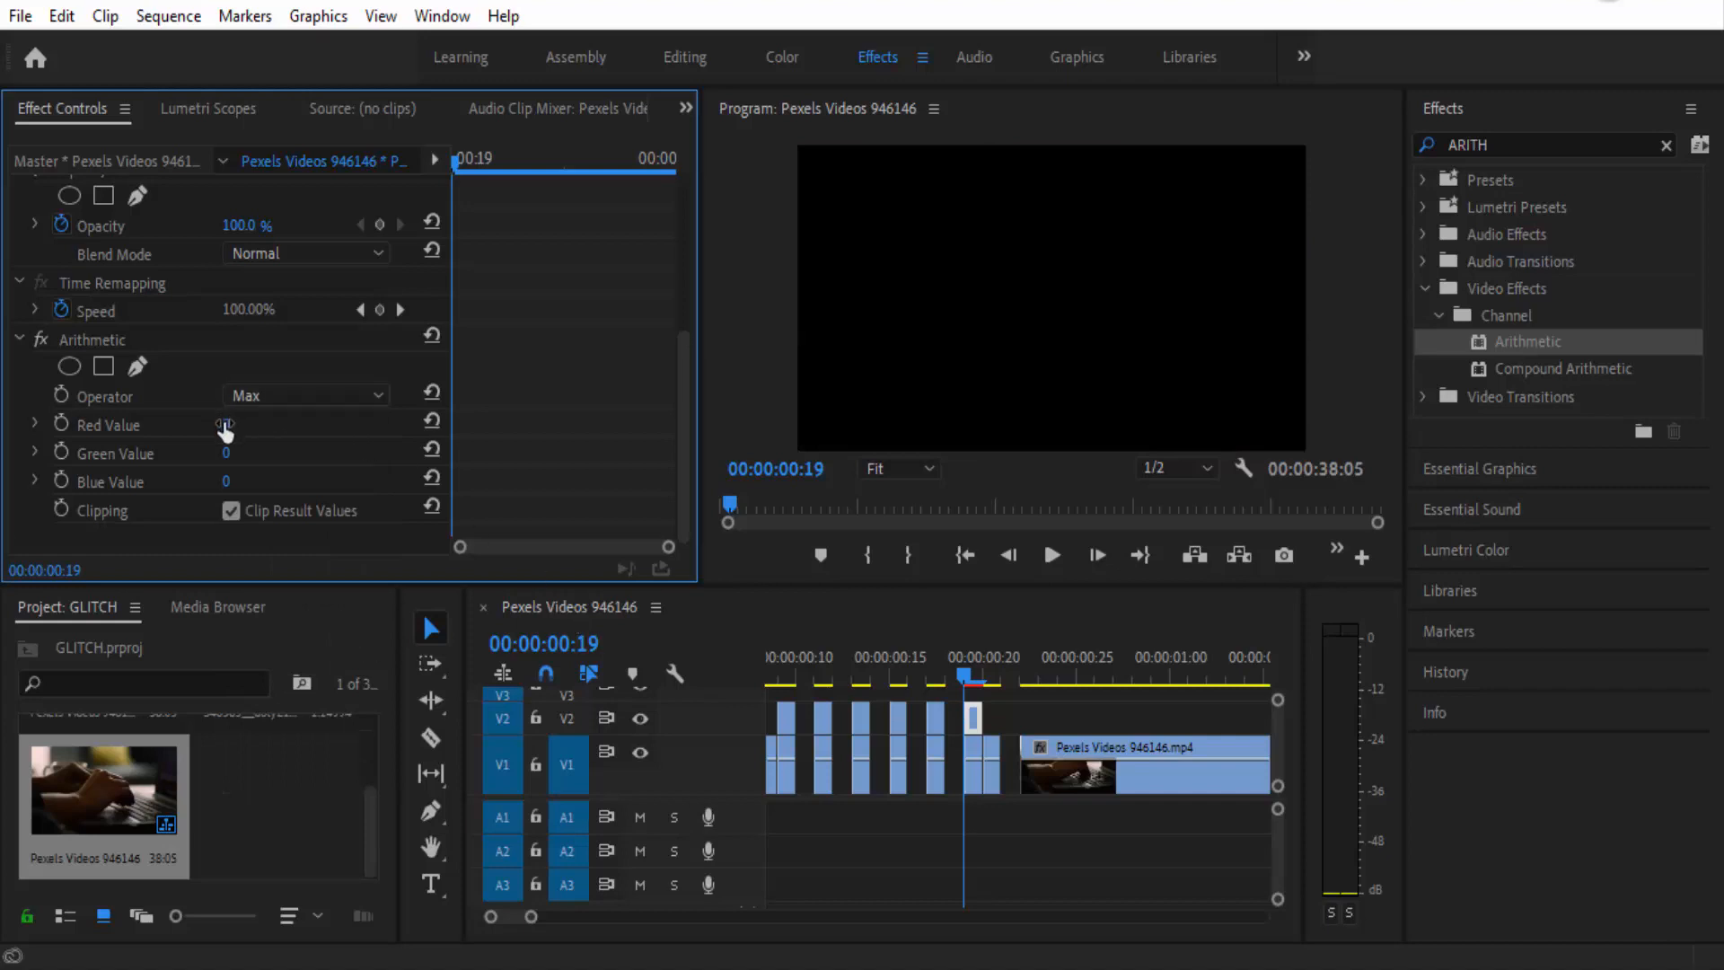
text(144)
key(Return)
drag(234, 424, 334, 423)
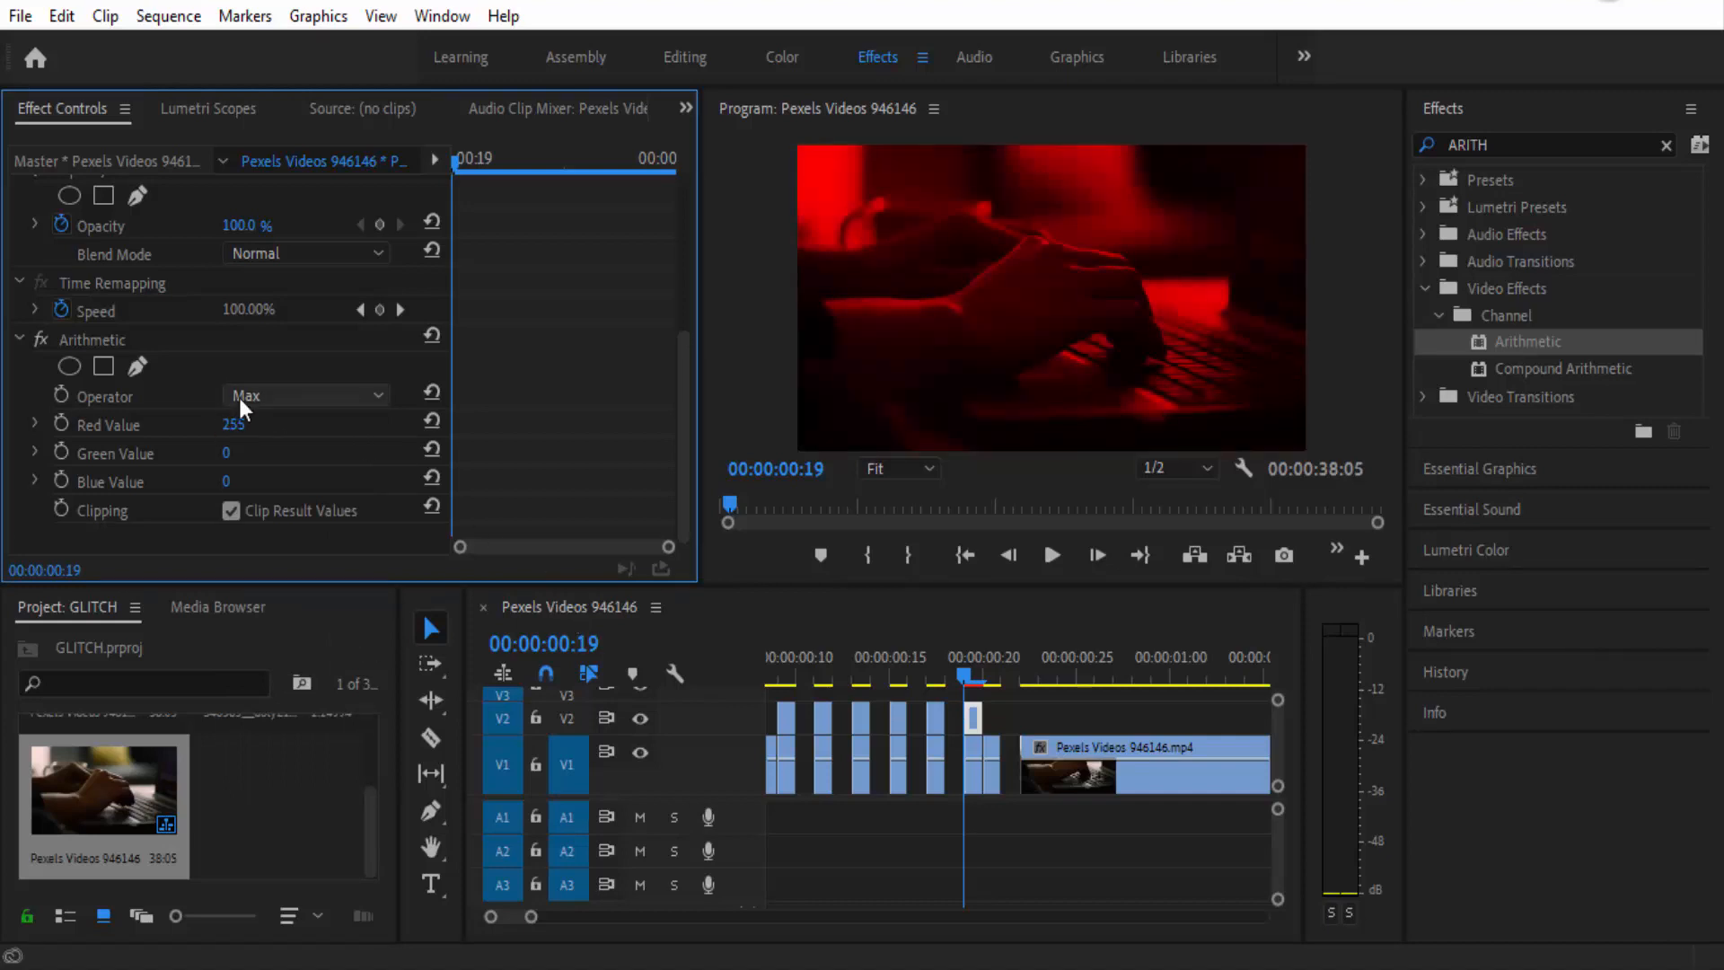
Step: Try the Lighten, Color Burn, Linear Burn, Screen and Color Dodge blend modes on the red copy
click(341, 253)
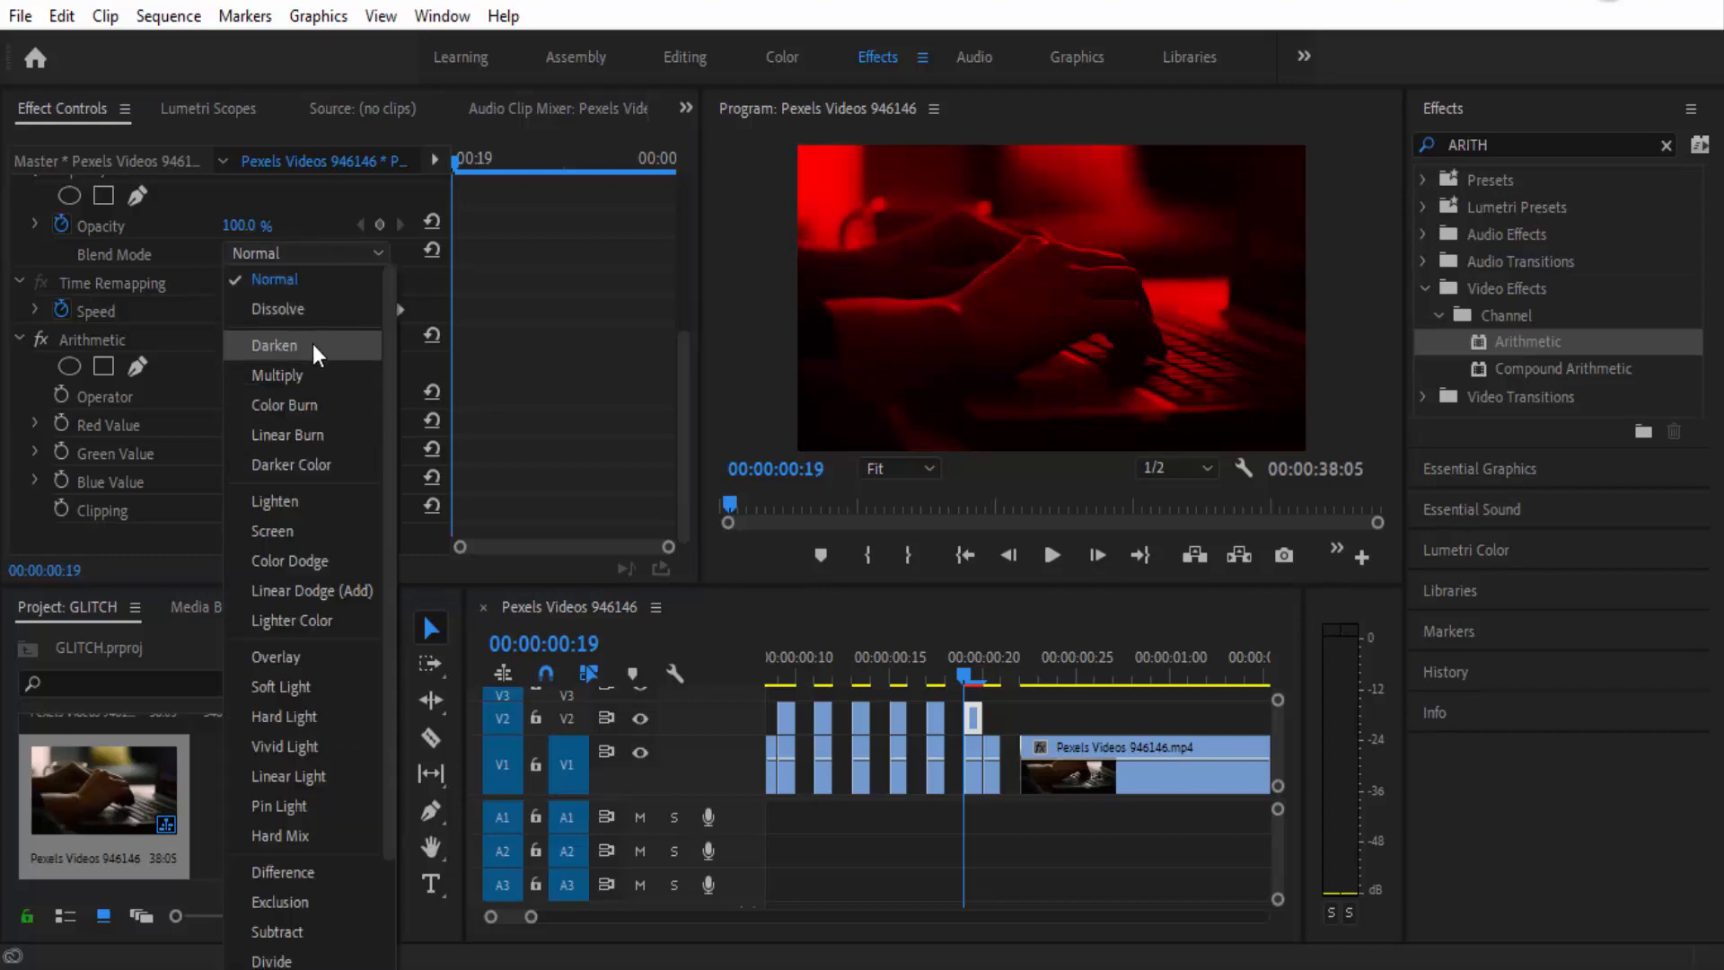
click(321, 588)
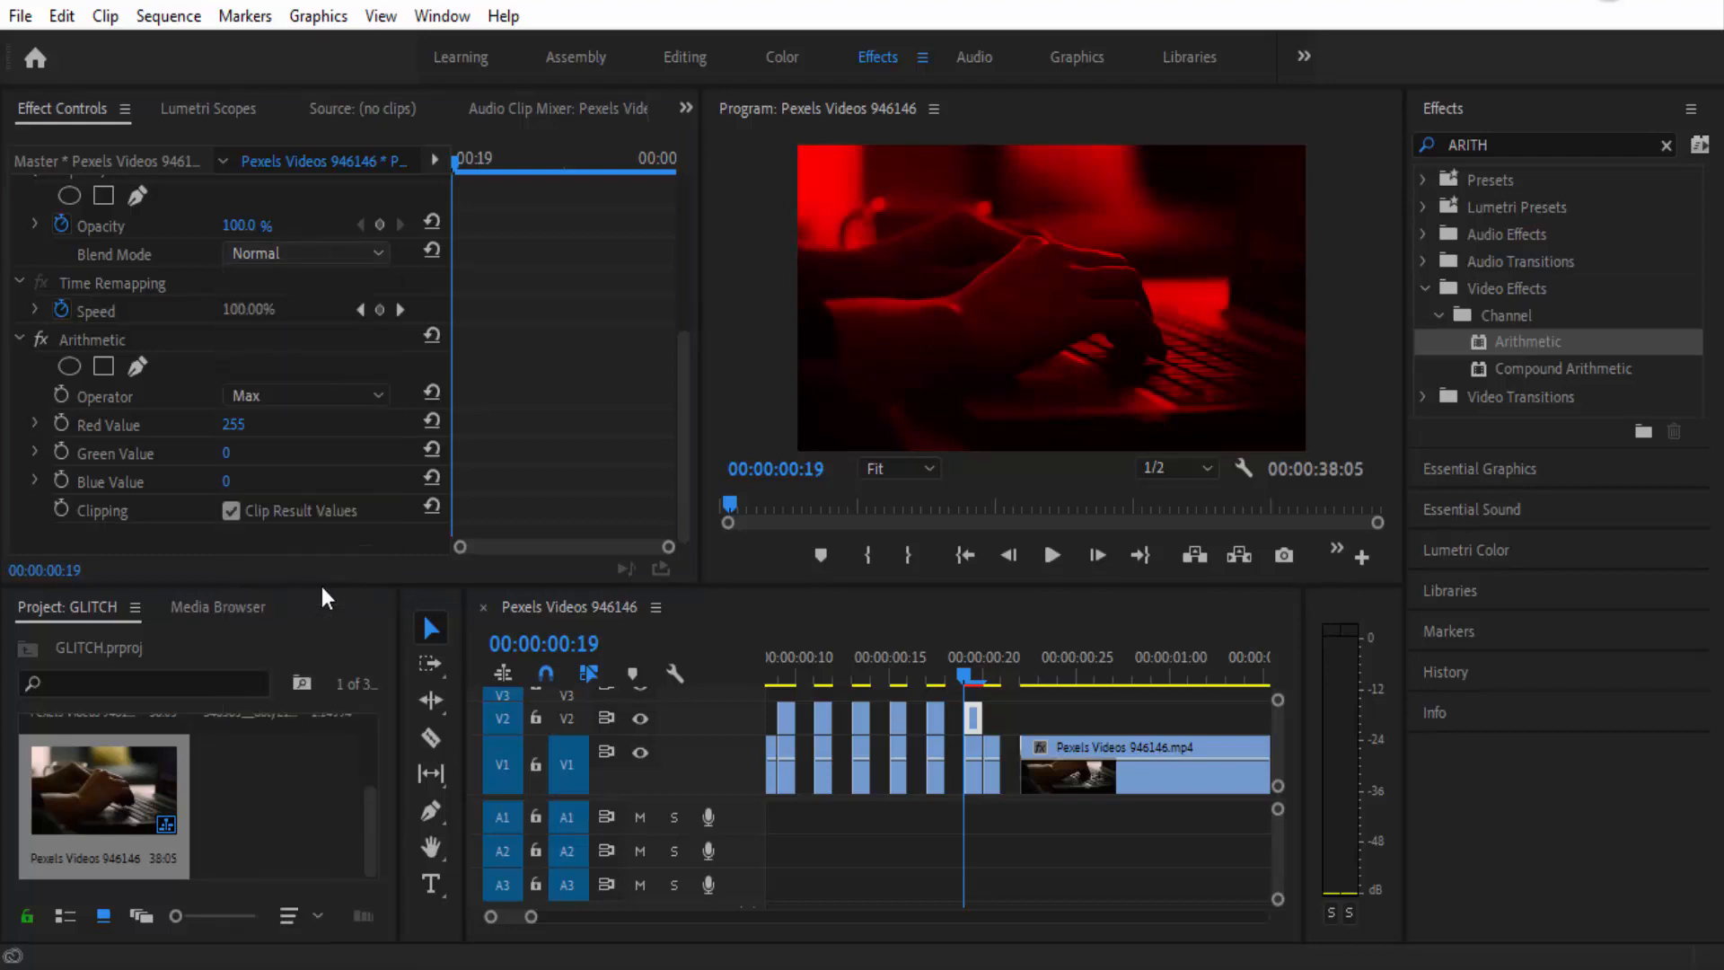
click(300, 255)
click(299, 369)
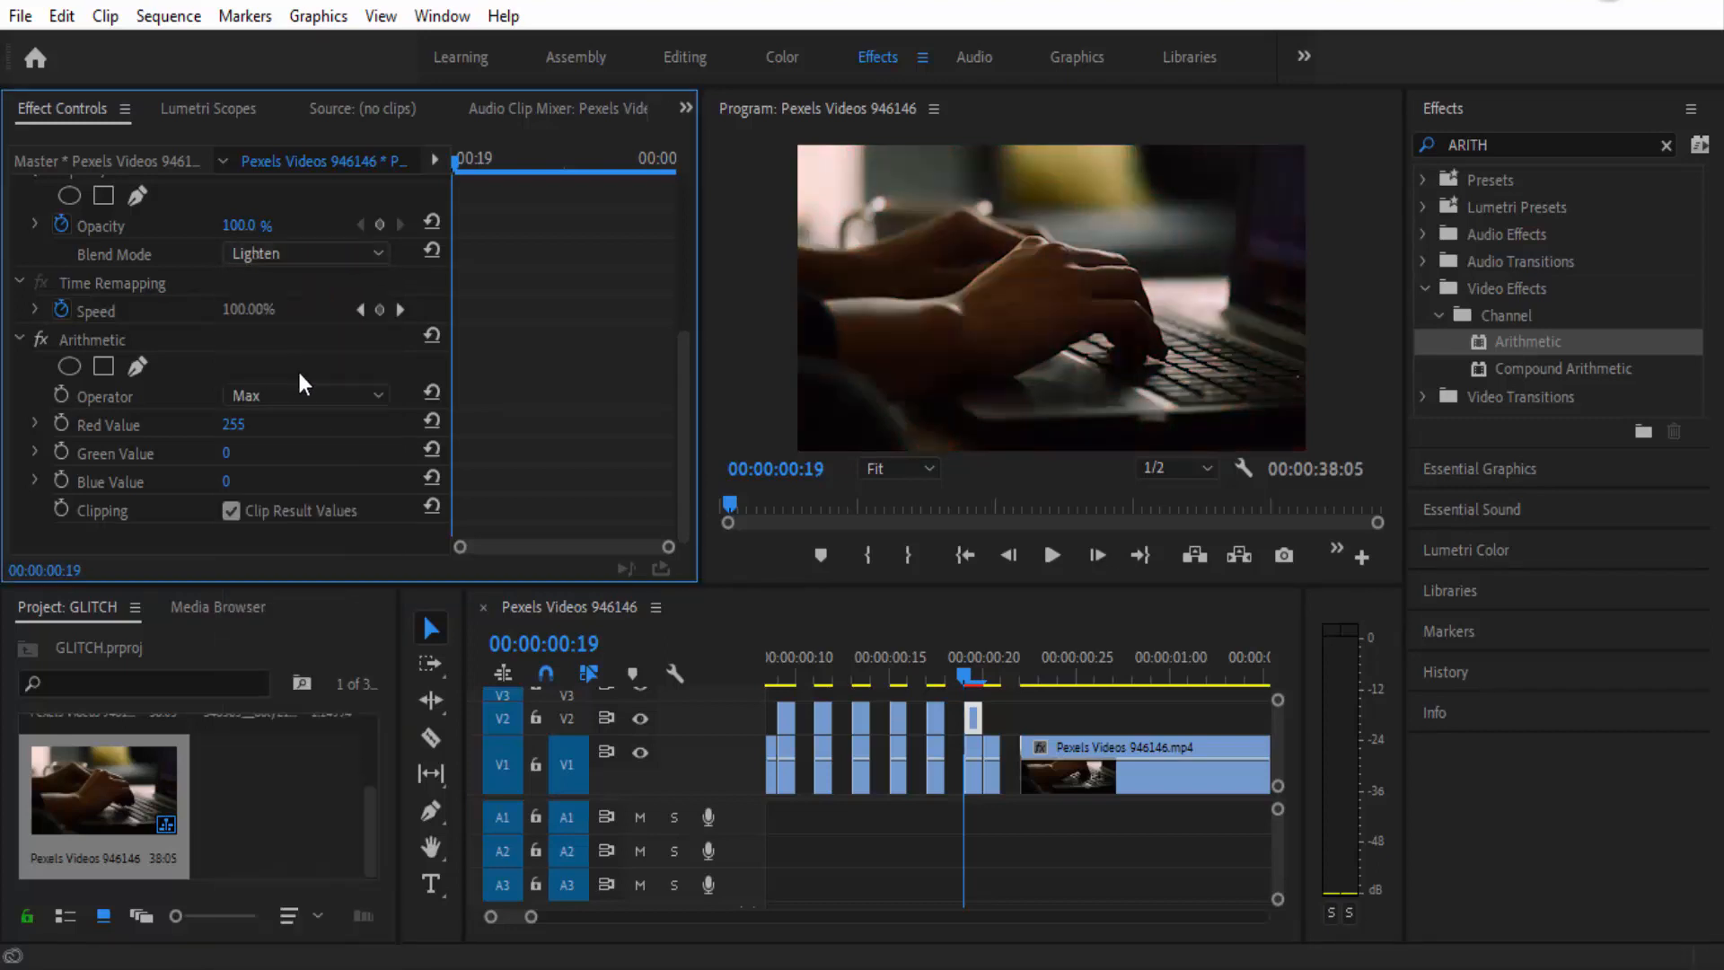
click(300, 252)
key(Escape)
key(Up)
key(Up)
key(Up)
click(310, 255)
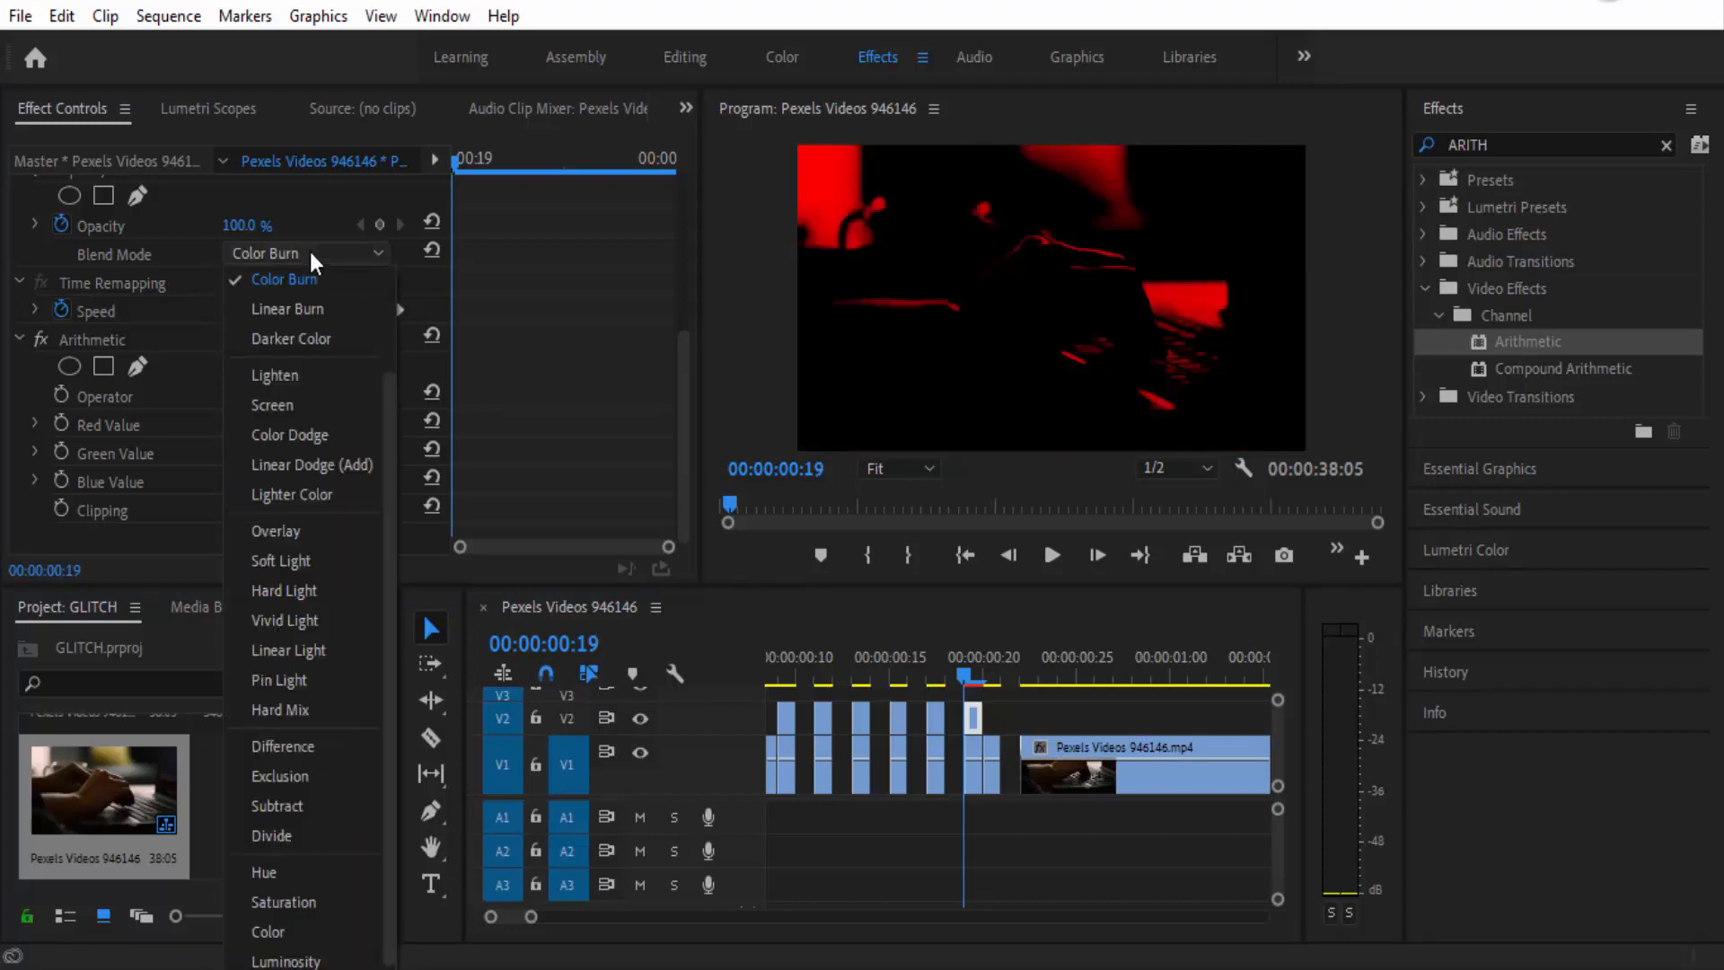
click(321, 306)
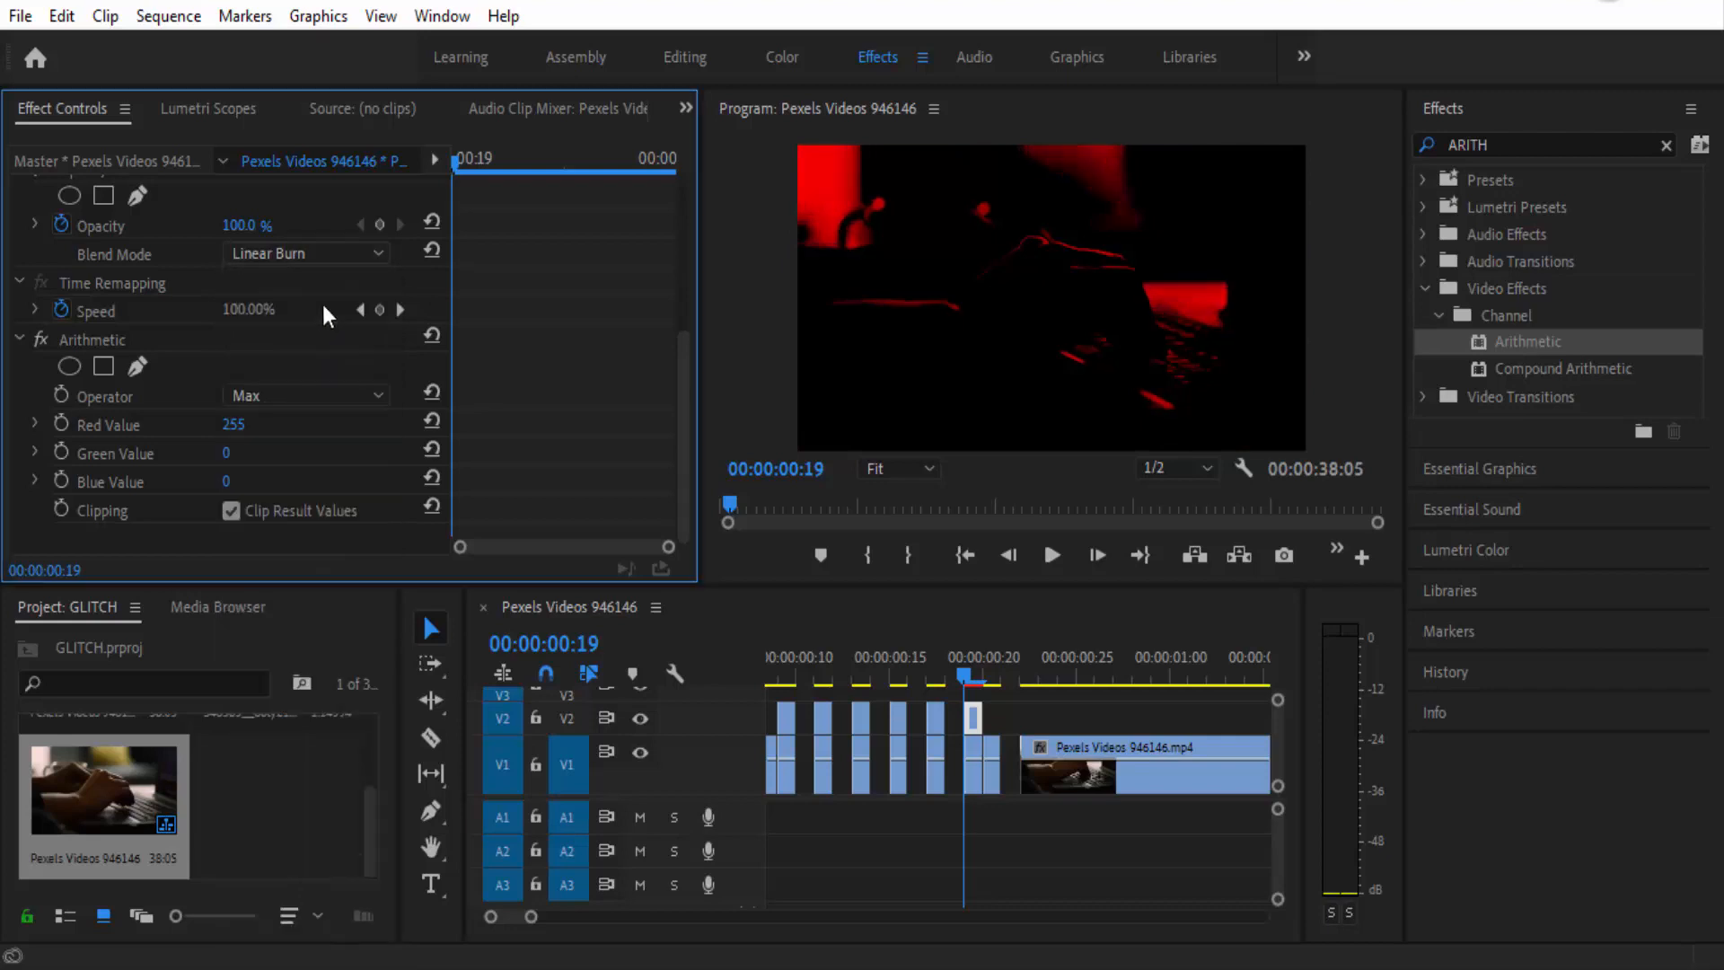
click(321, 255)
click(307, 399)
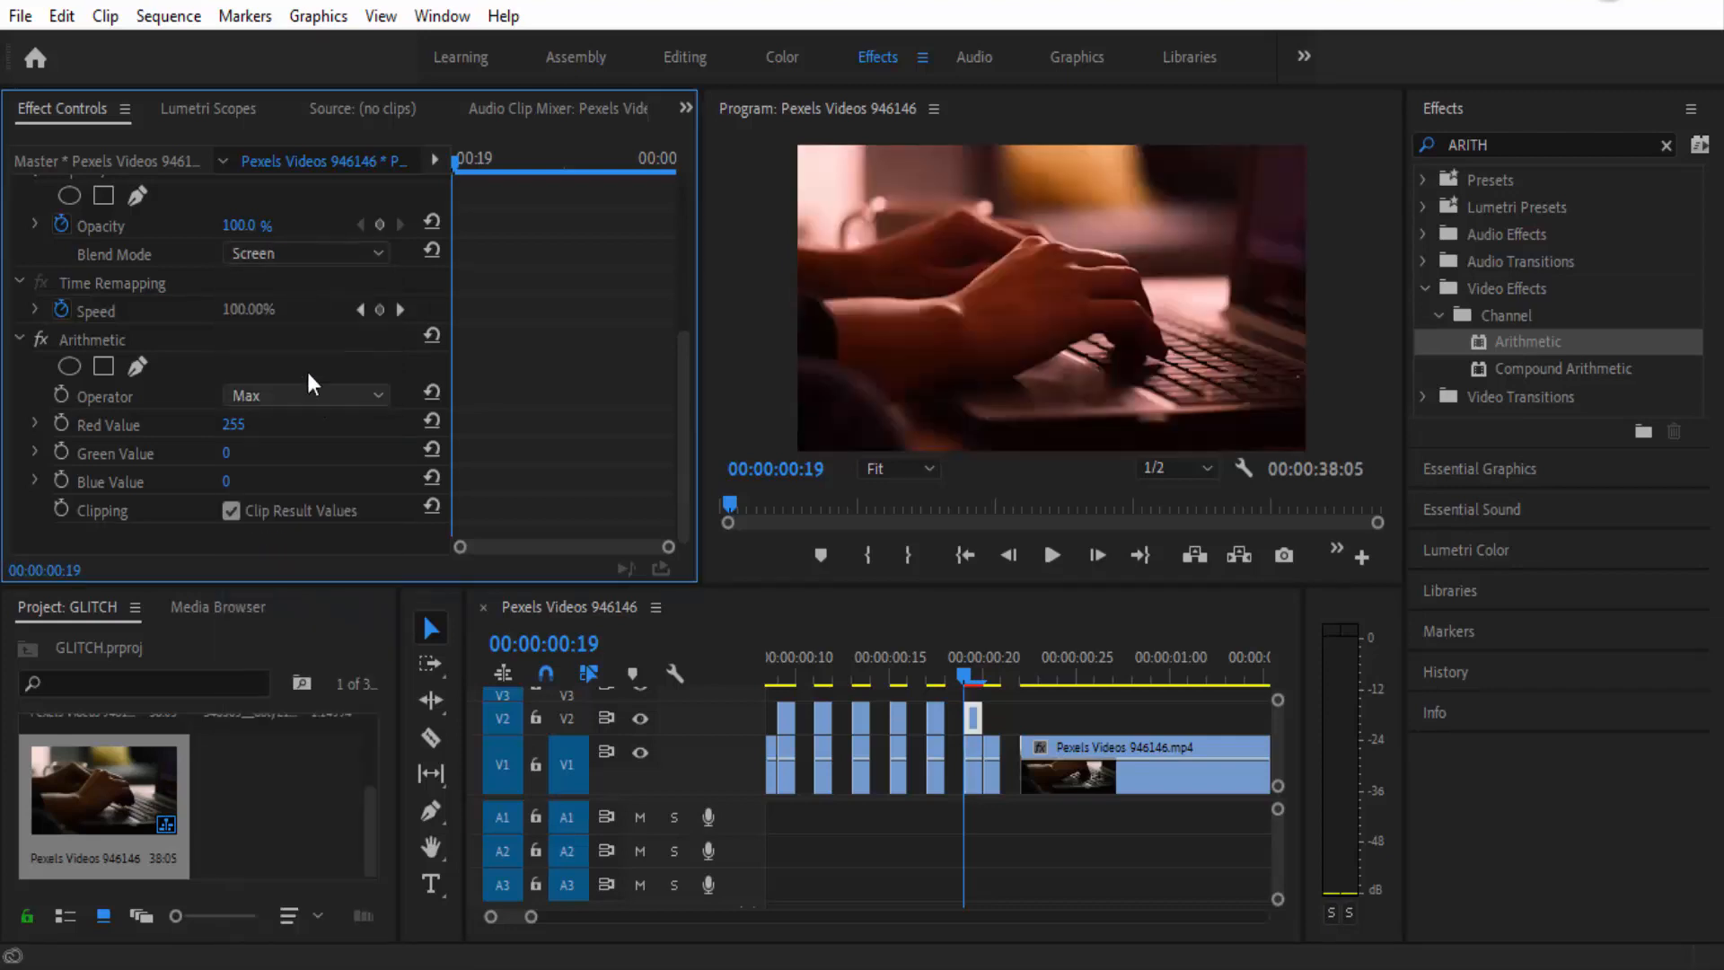
click(314, 254)
click(321, 424)
Step: Set the red copy's blend mode to Overlay
click(310, 257)
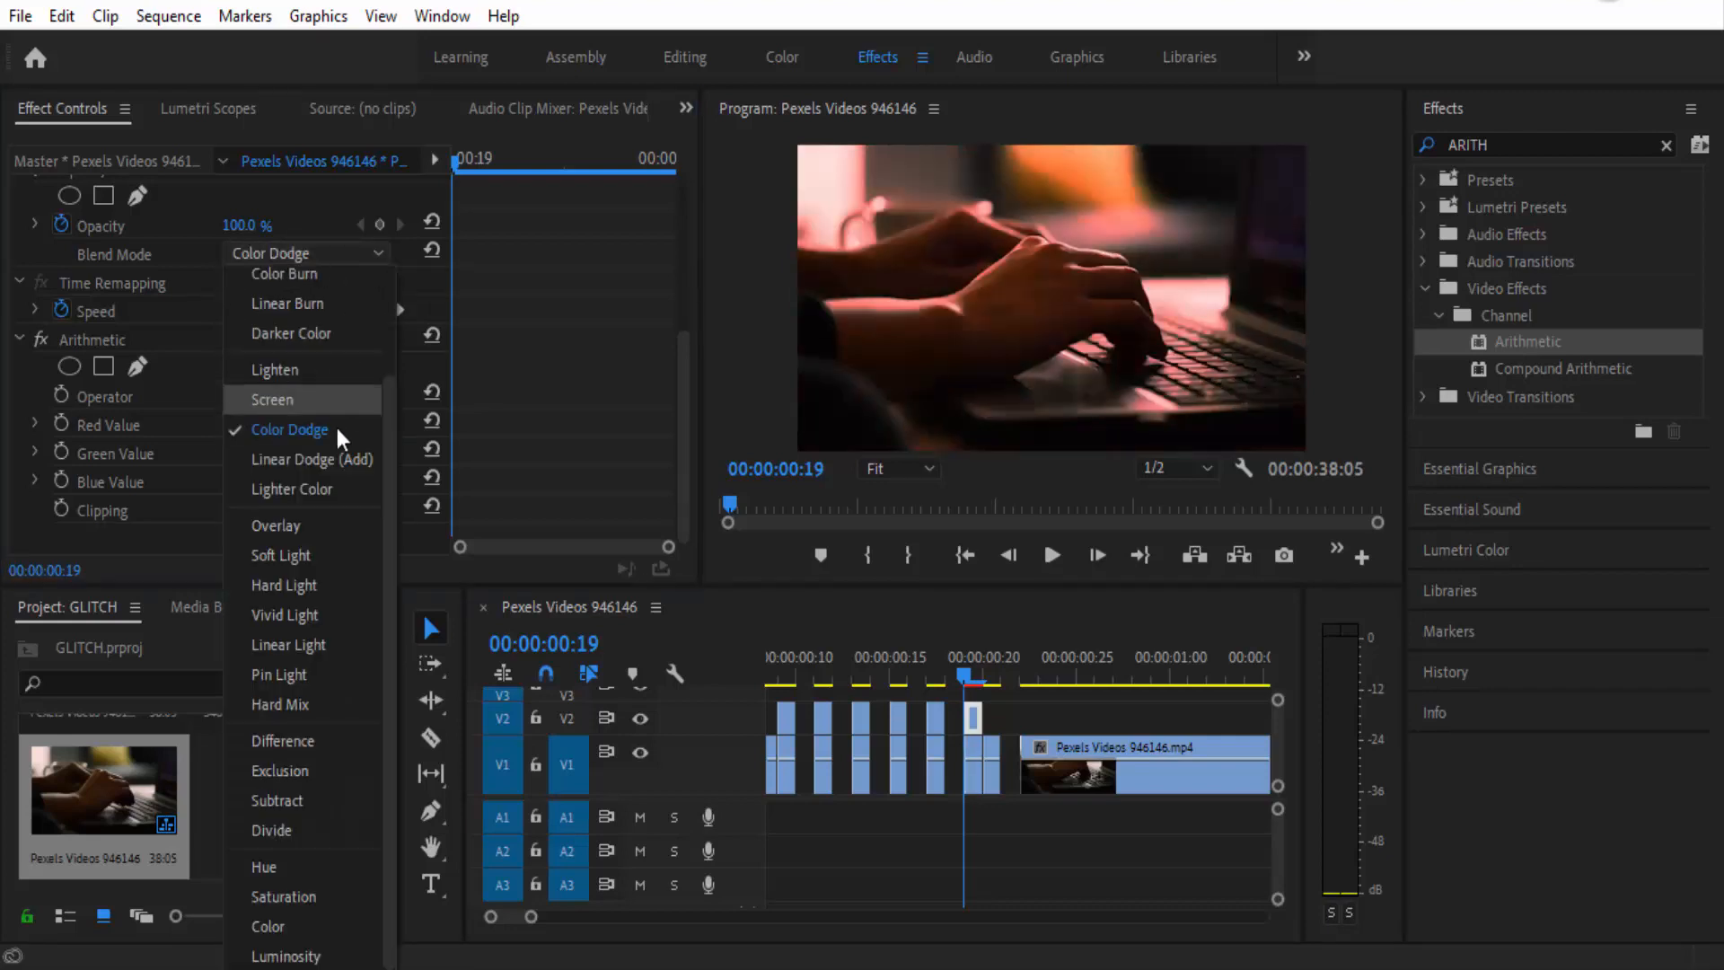
click(311, 524)
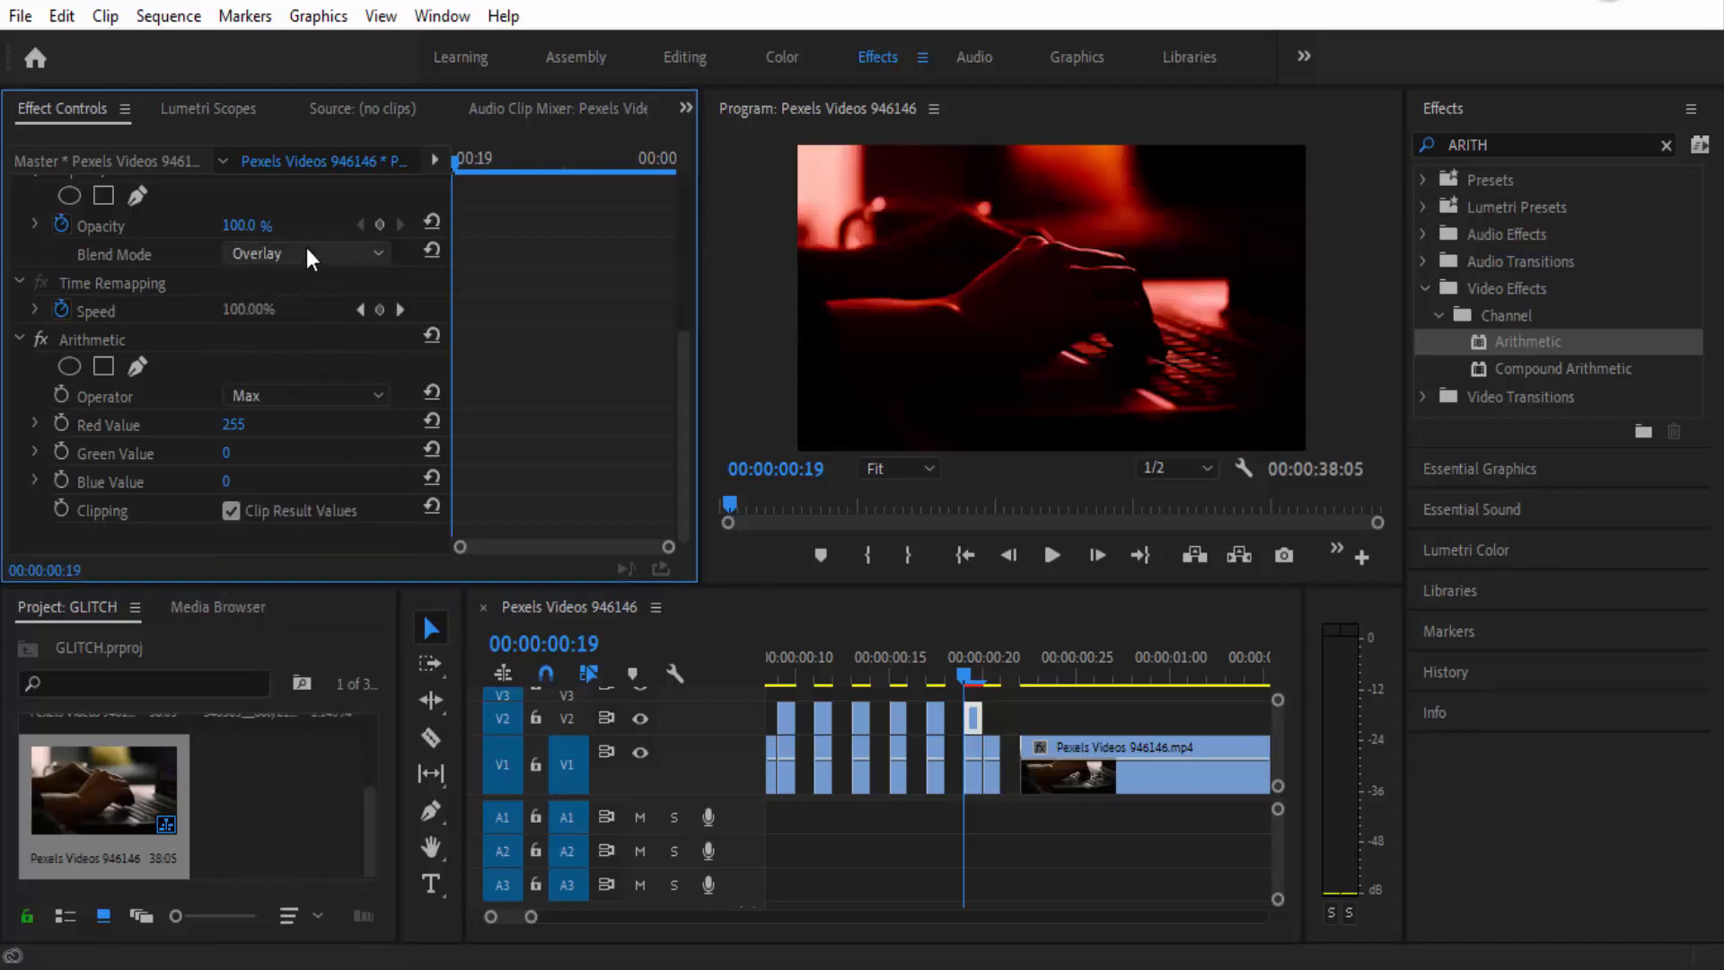
Step: Duplicate the one-frame piece at 00:00:00:20 from V1 onto V2 and apply the Arithmetic effect to the copy
click(989, 675)
click(988, 749)
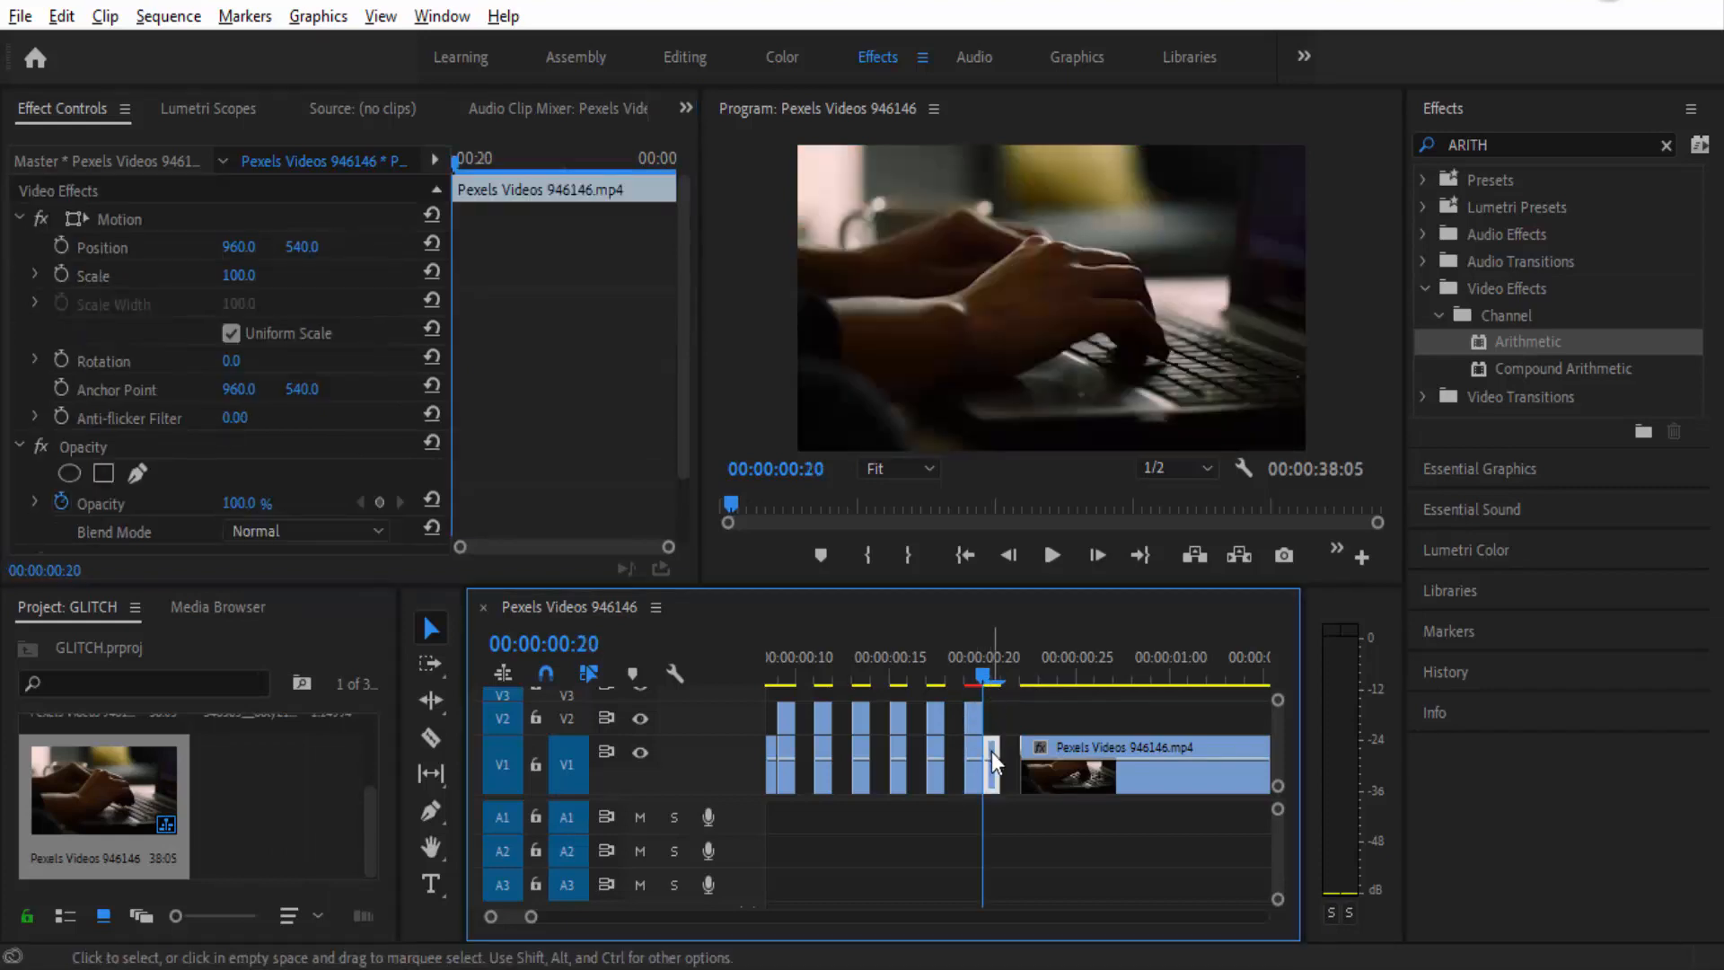
drag(992, 752, 995, 715)
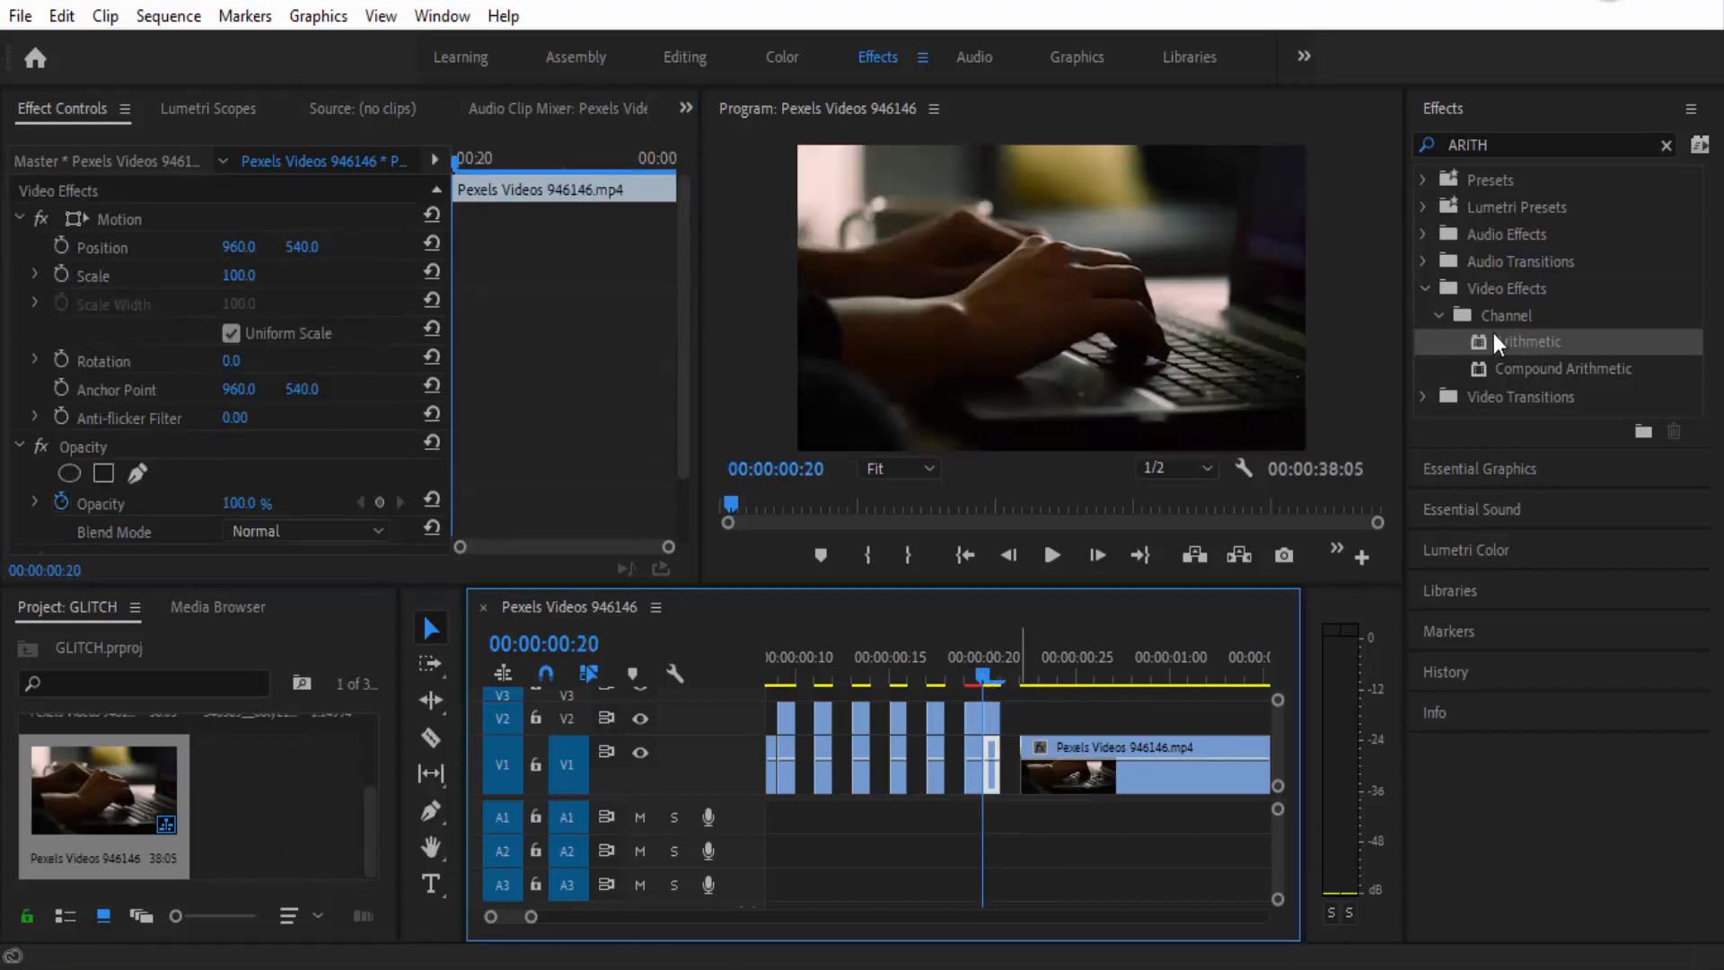
drag(1494, 342, 991, 694)
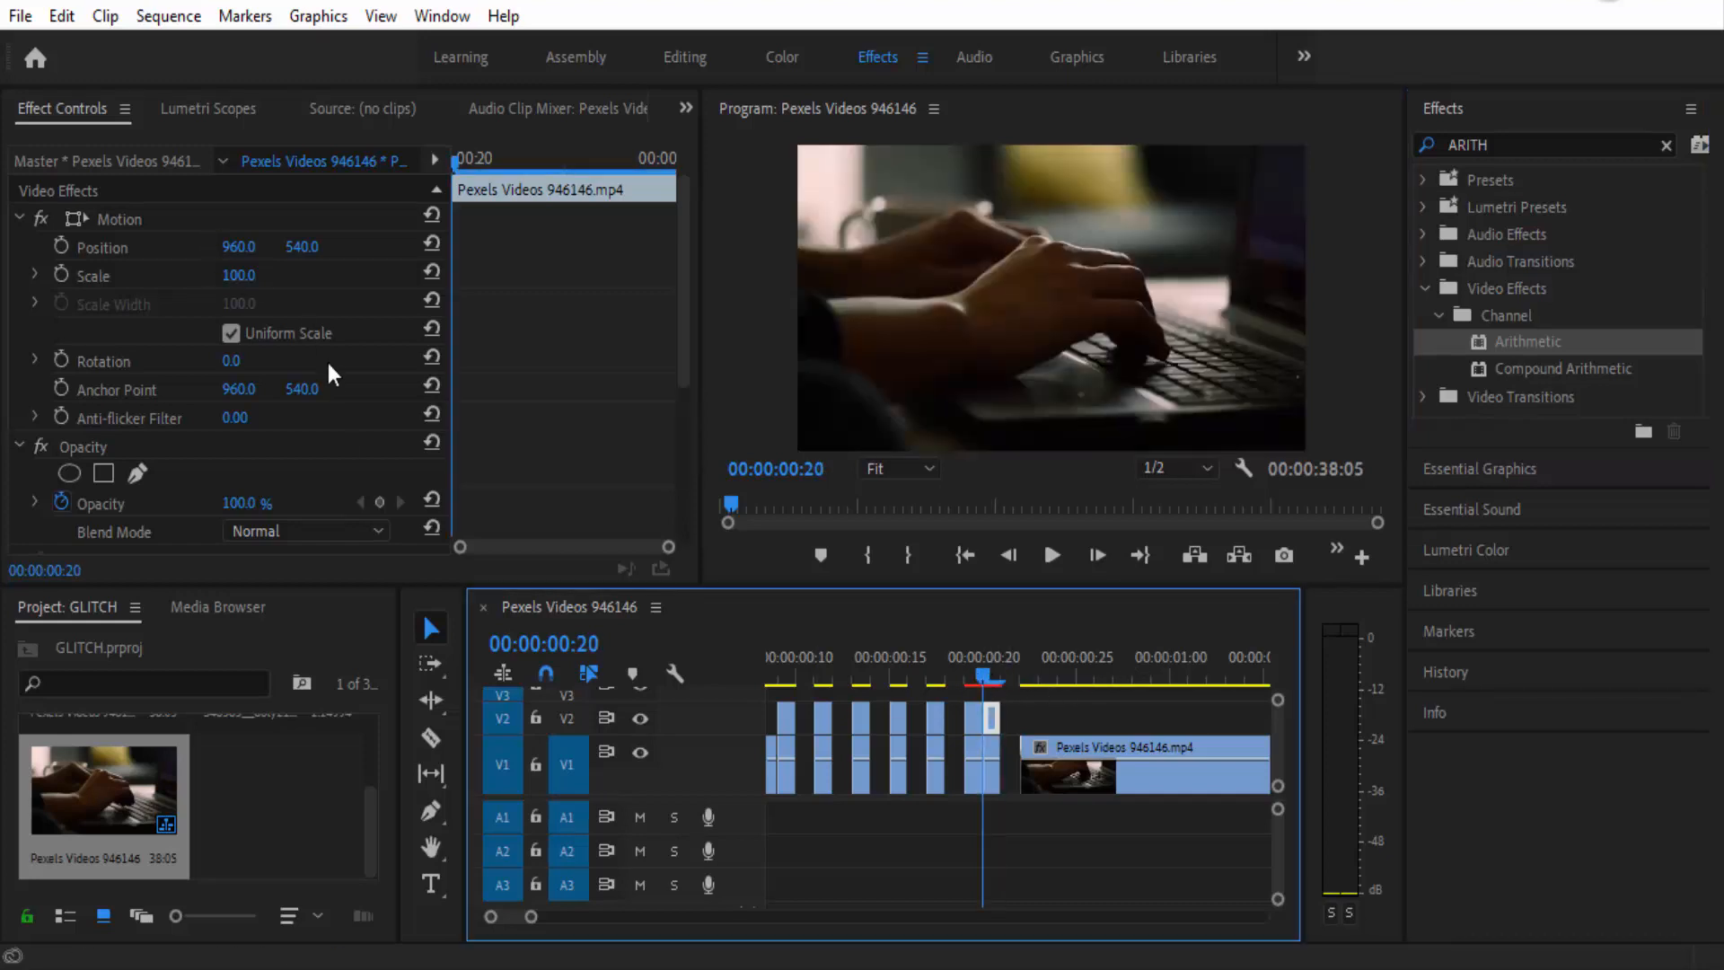
Step: Set the Arithmetic operator to Max and the green value to 255 on the copy at 00:00:00:20
scroll(327, 363, down, 5)
click(294, 393)
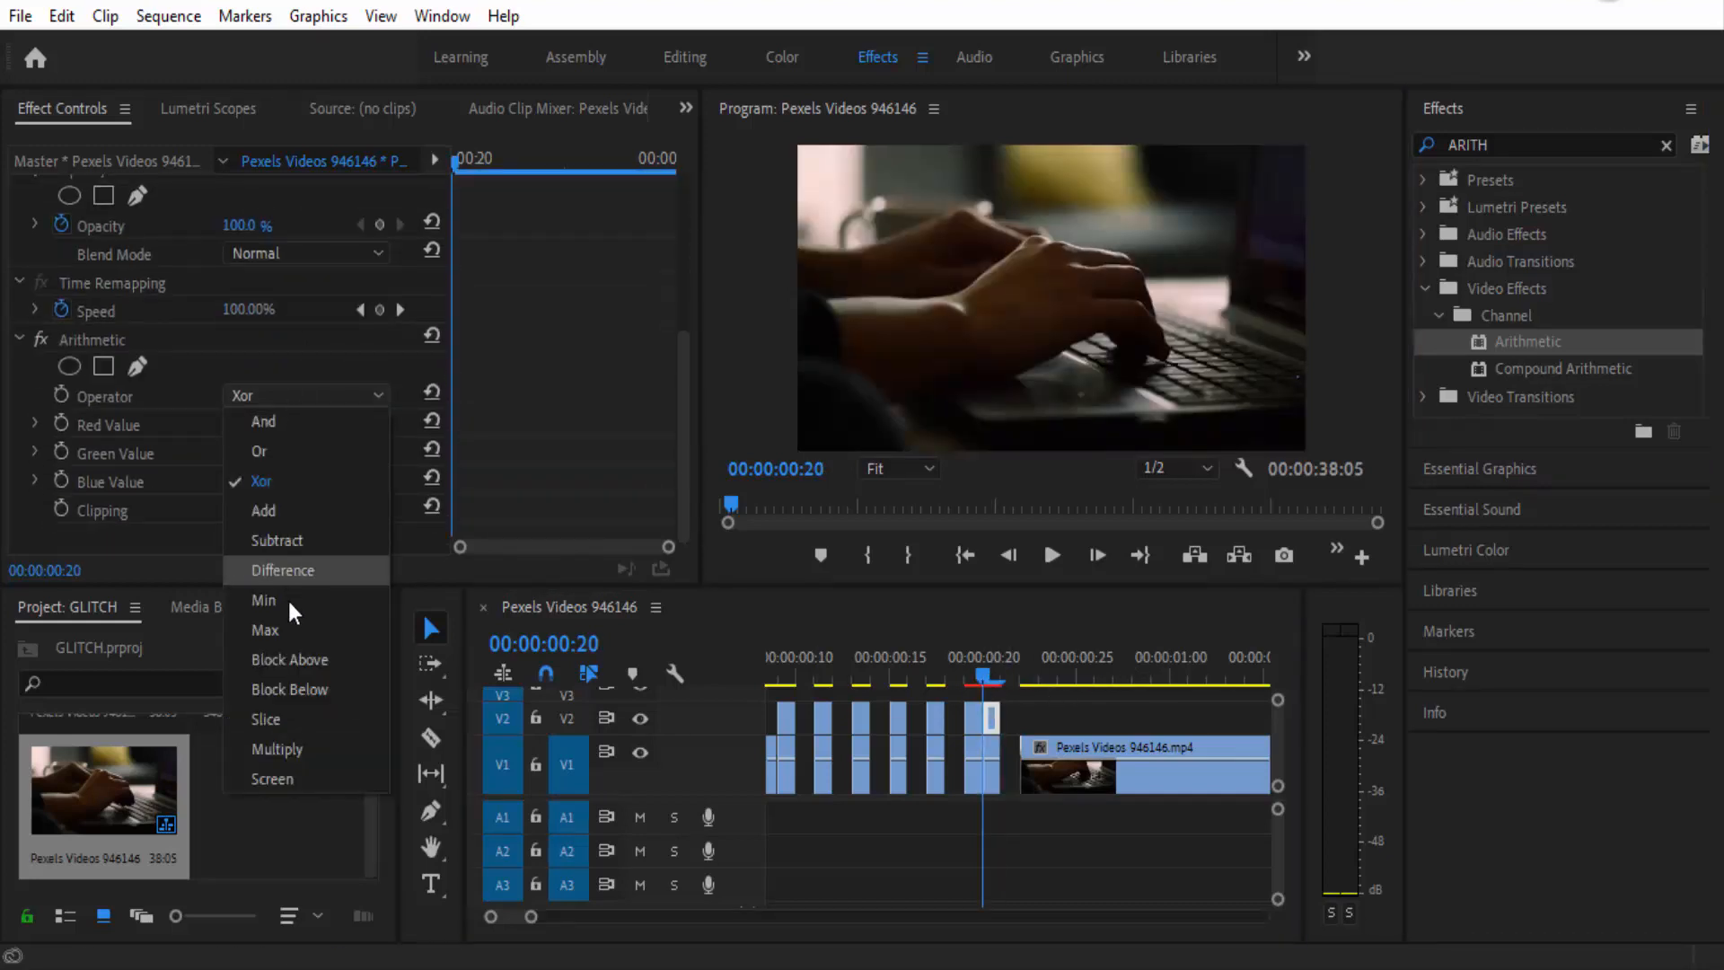
click(292, 626)
drag(227, 454, 456, 454)
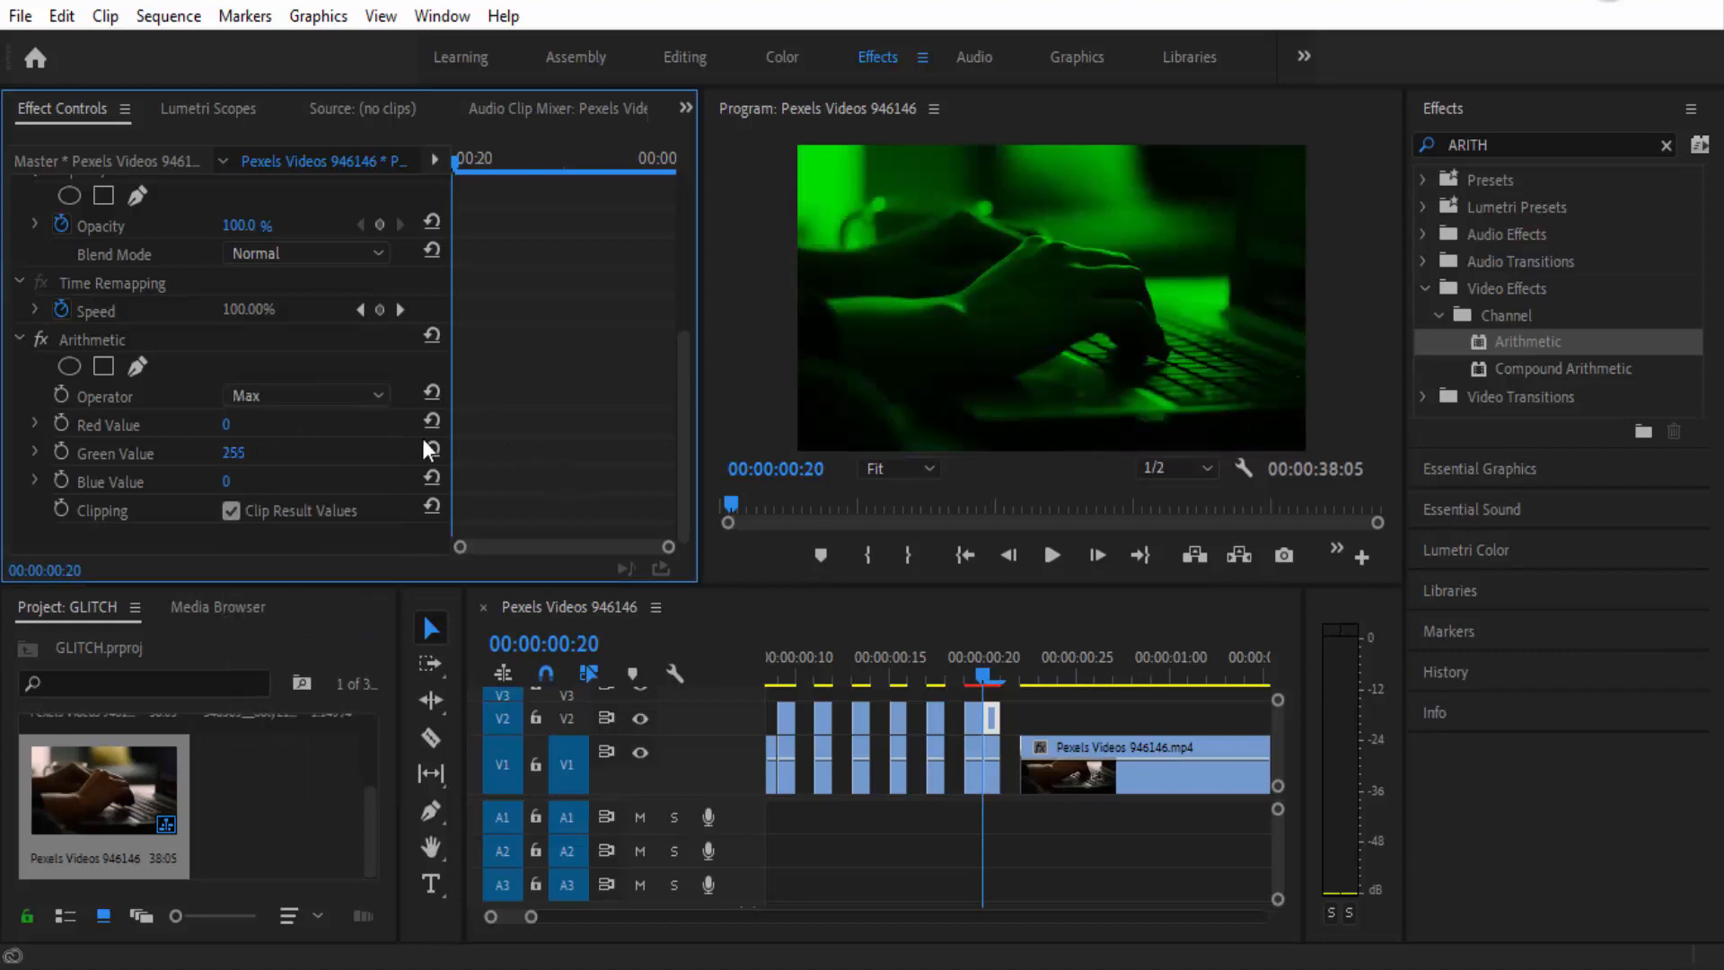
Step: Set the green copy's blend mode to Linear Dodge (Add) and restore its Arithmetic operator to Max
click(292, 253)
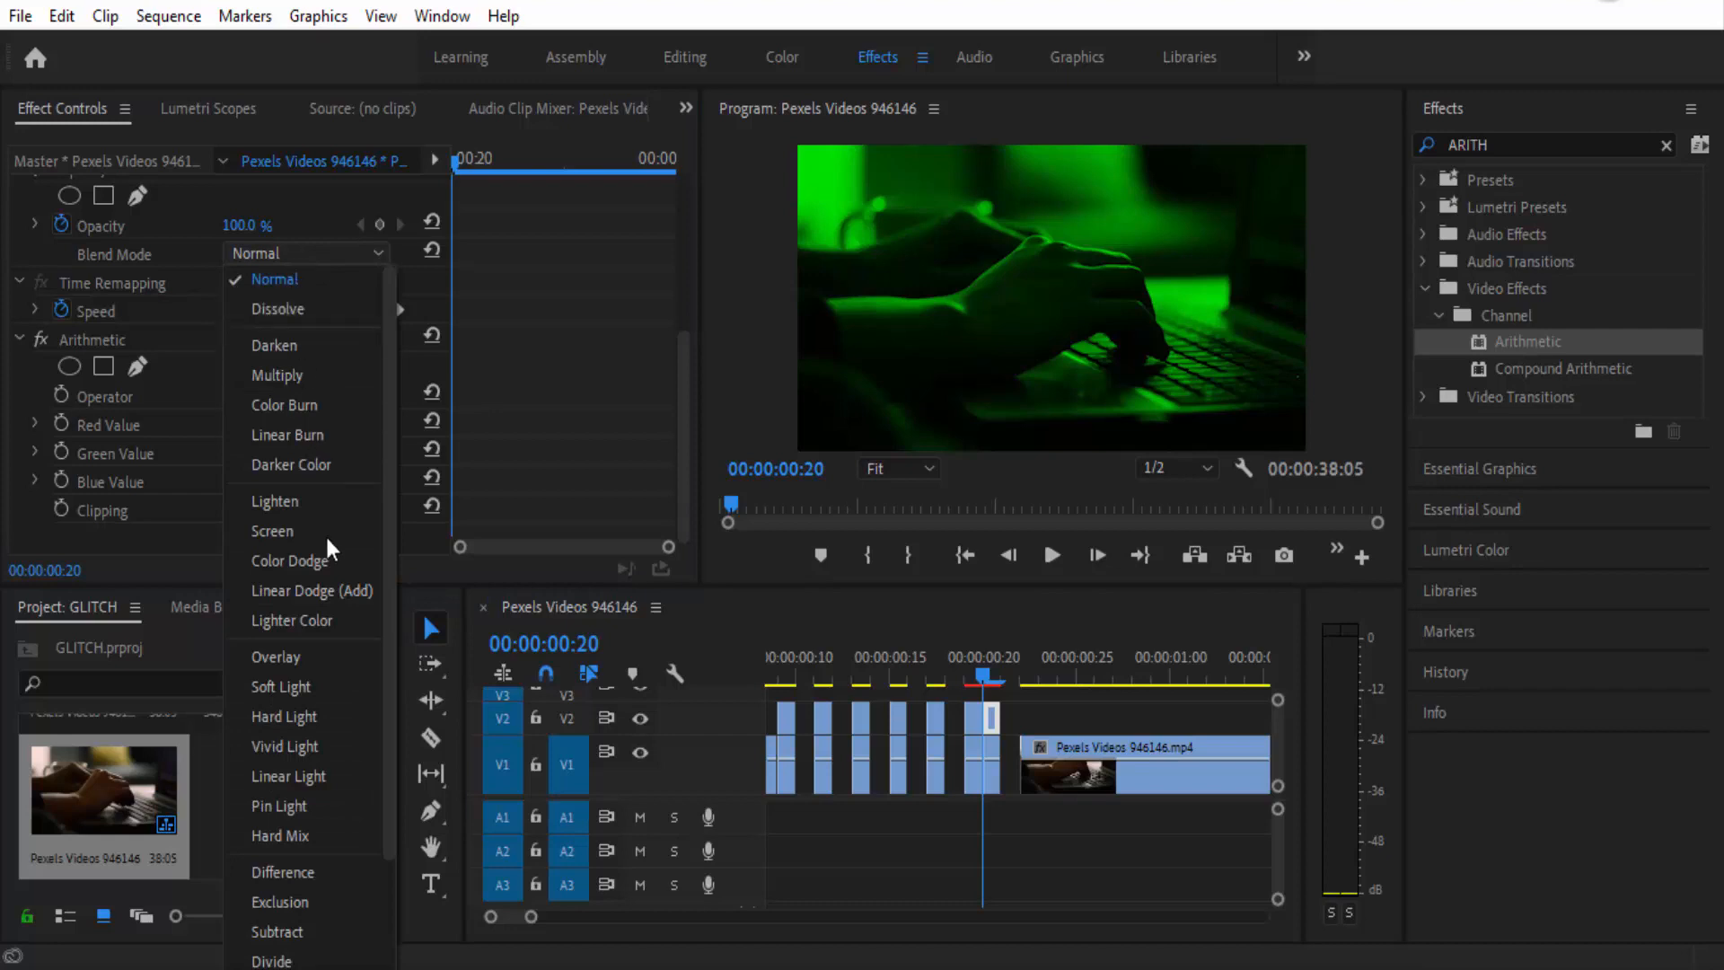
click(337, 588)
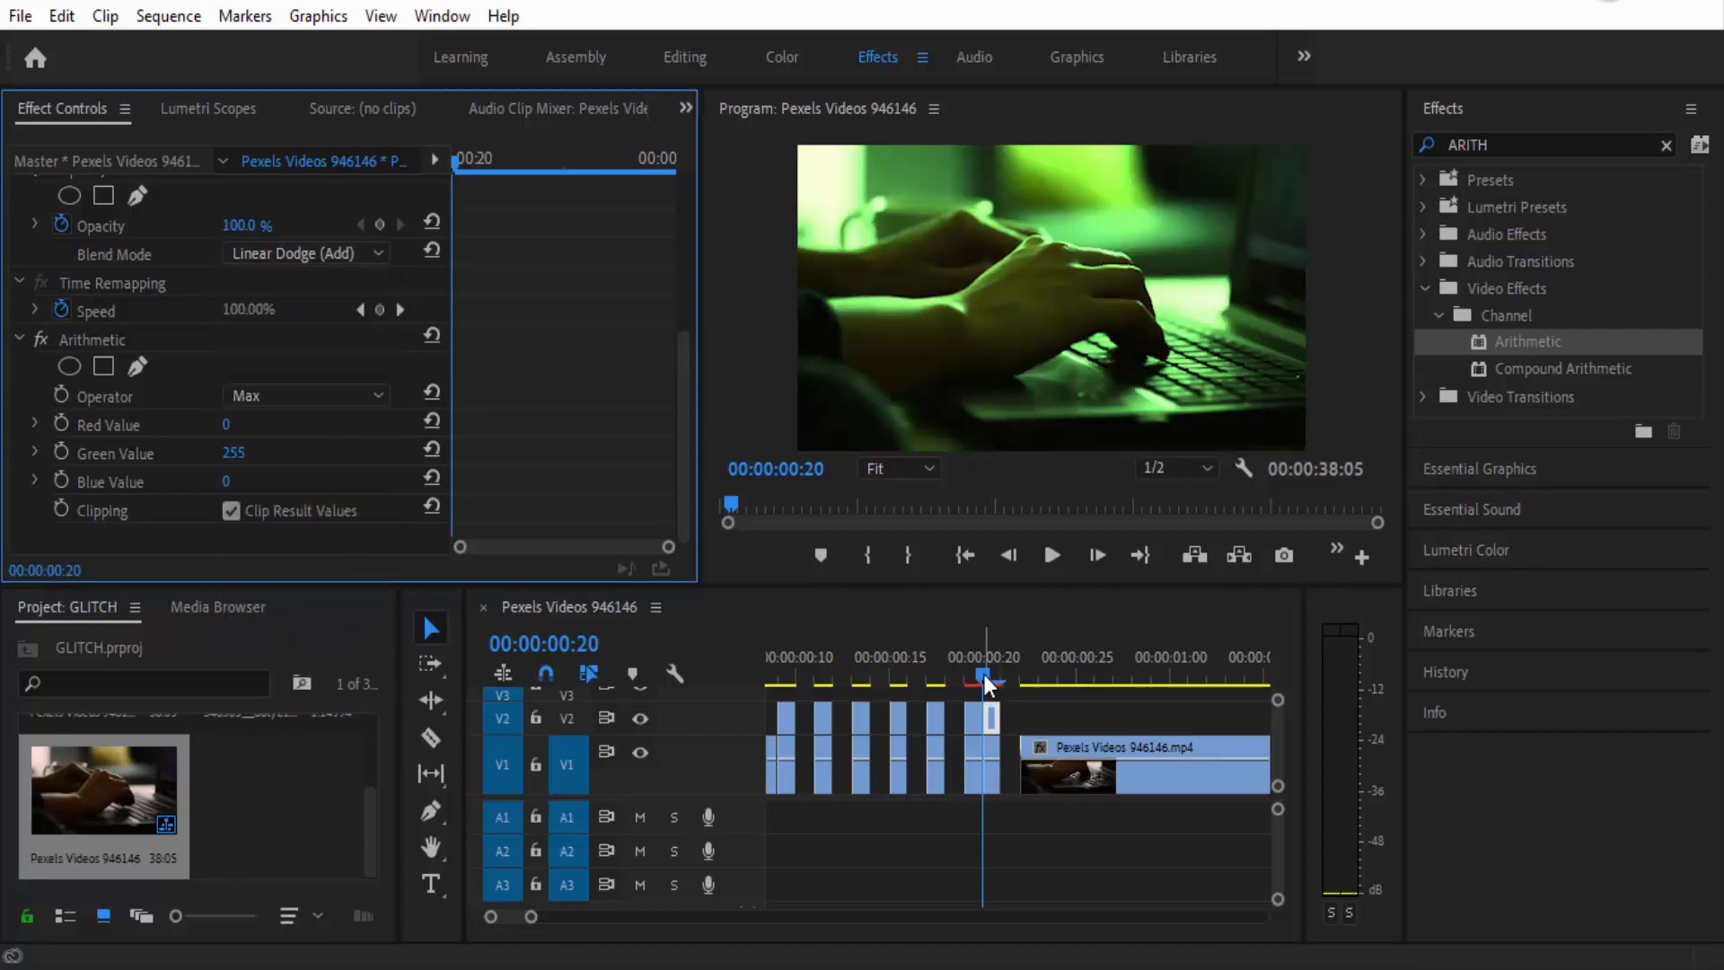
scroll(257, 397, up, 5)
click(329, 397)
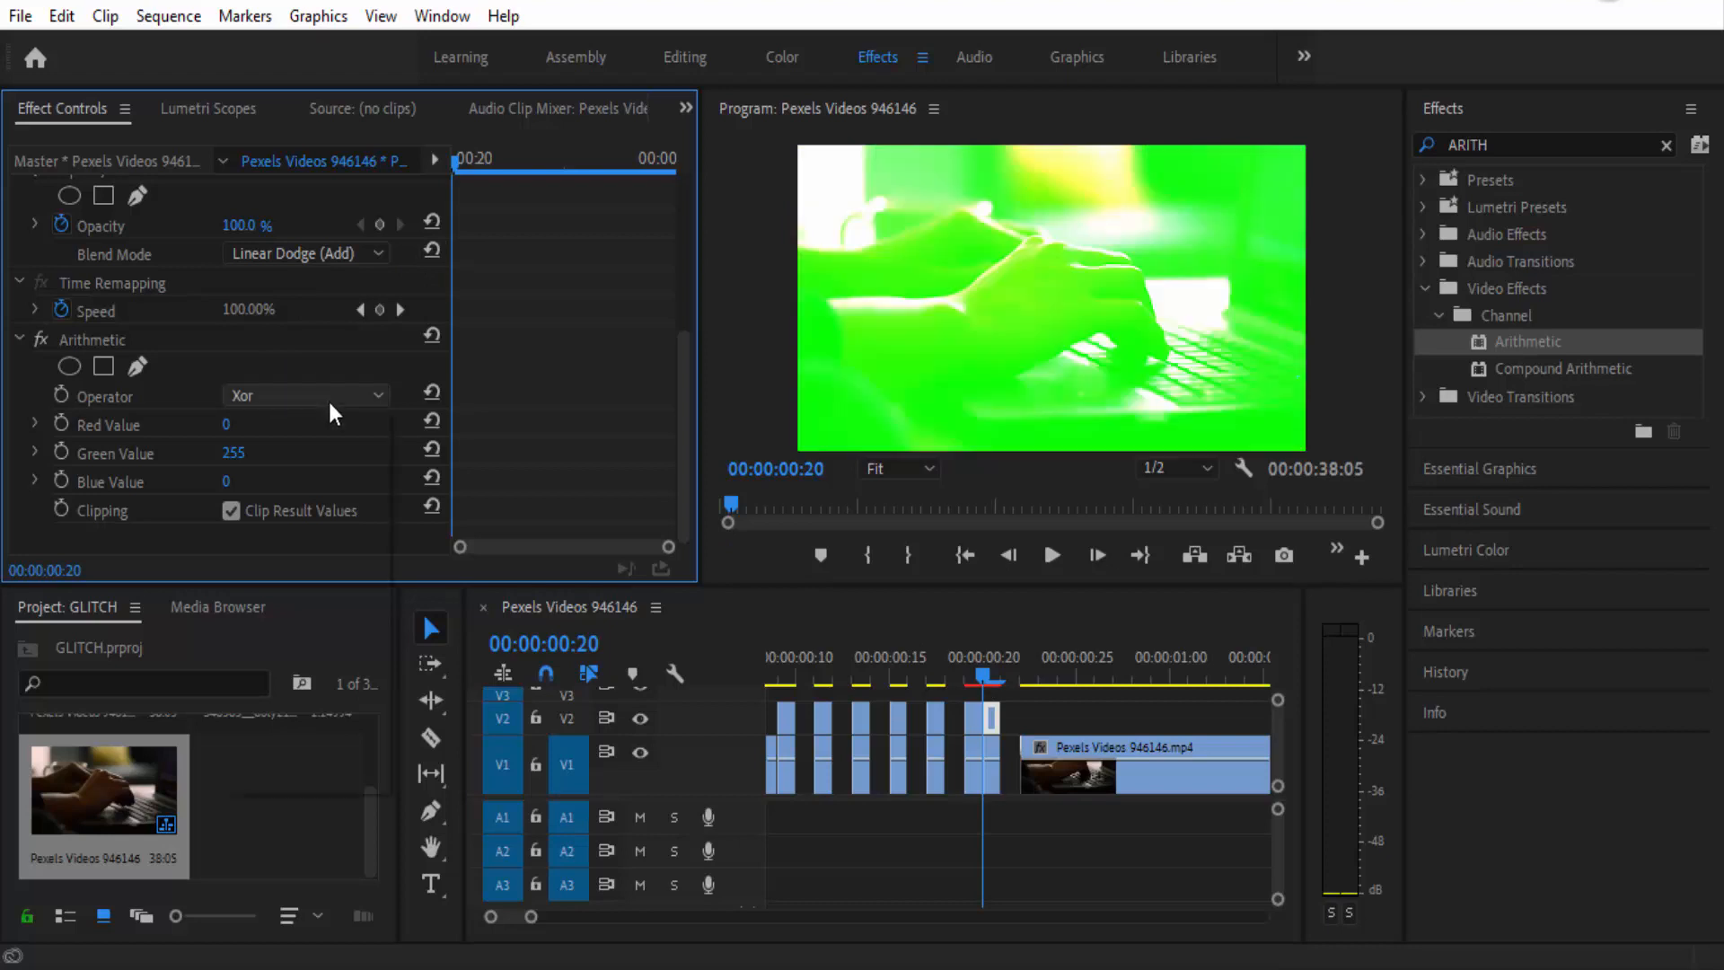
click(284, 624)
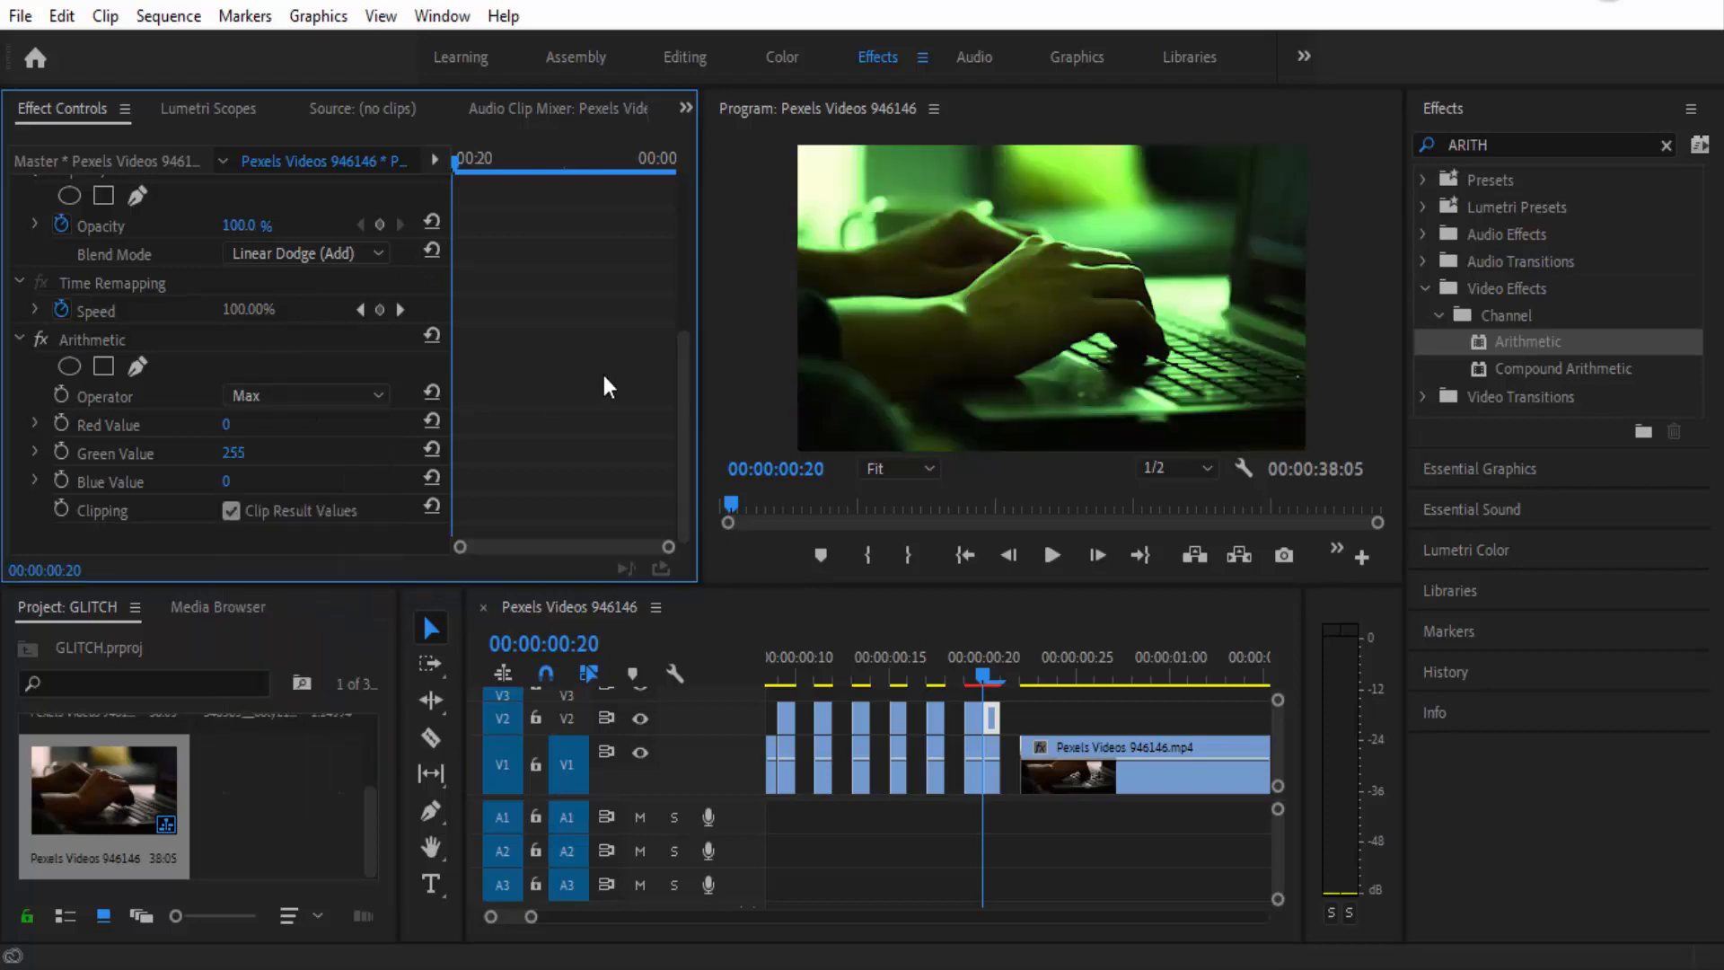
Step: Set the green copy's horizontal position to 1062, scale to 136 and opacity to 78%
scroll(601, 343, up, 6)
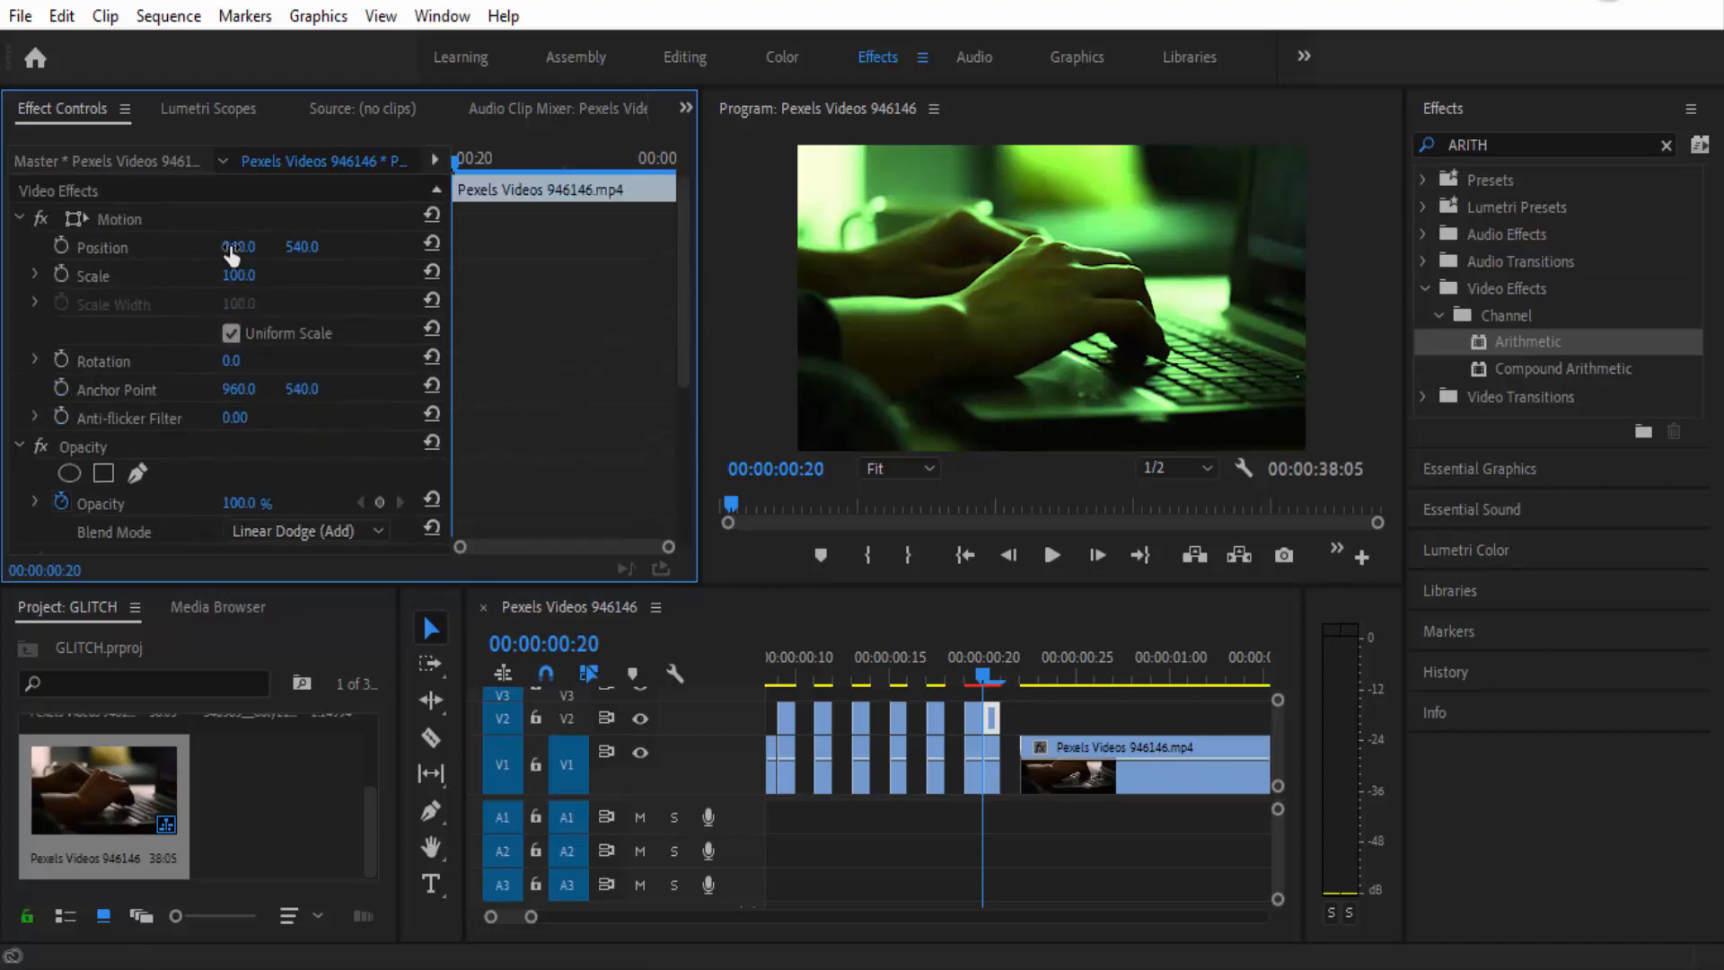
drag(239, 246, 300, 246)
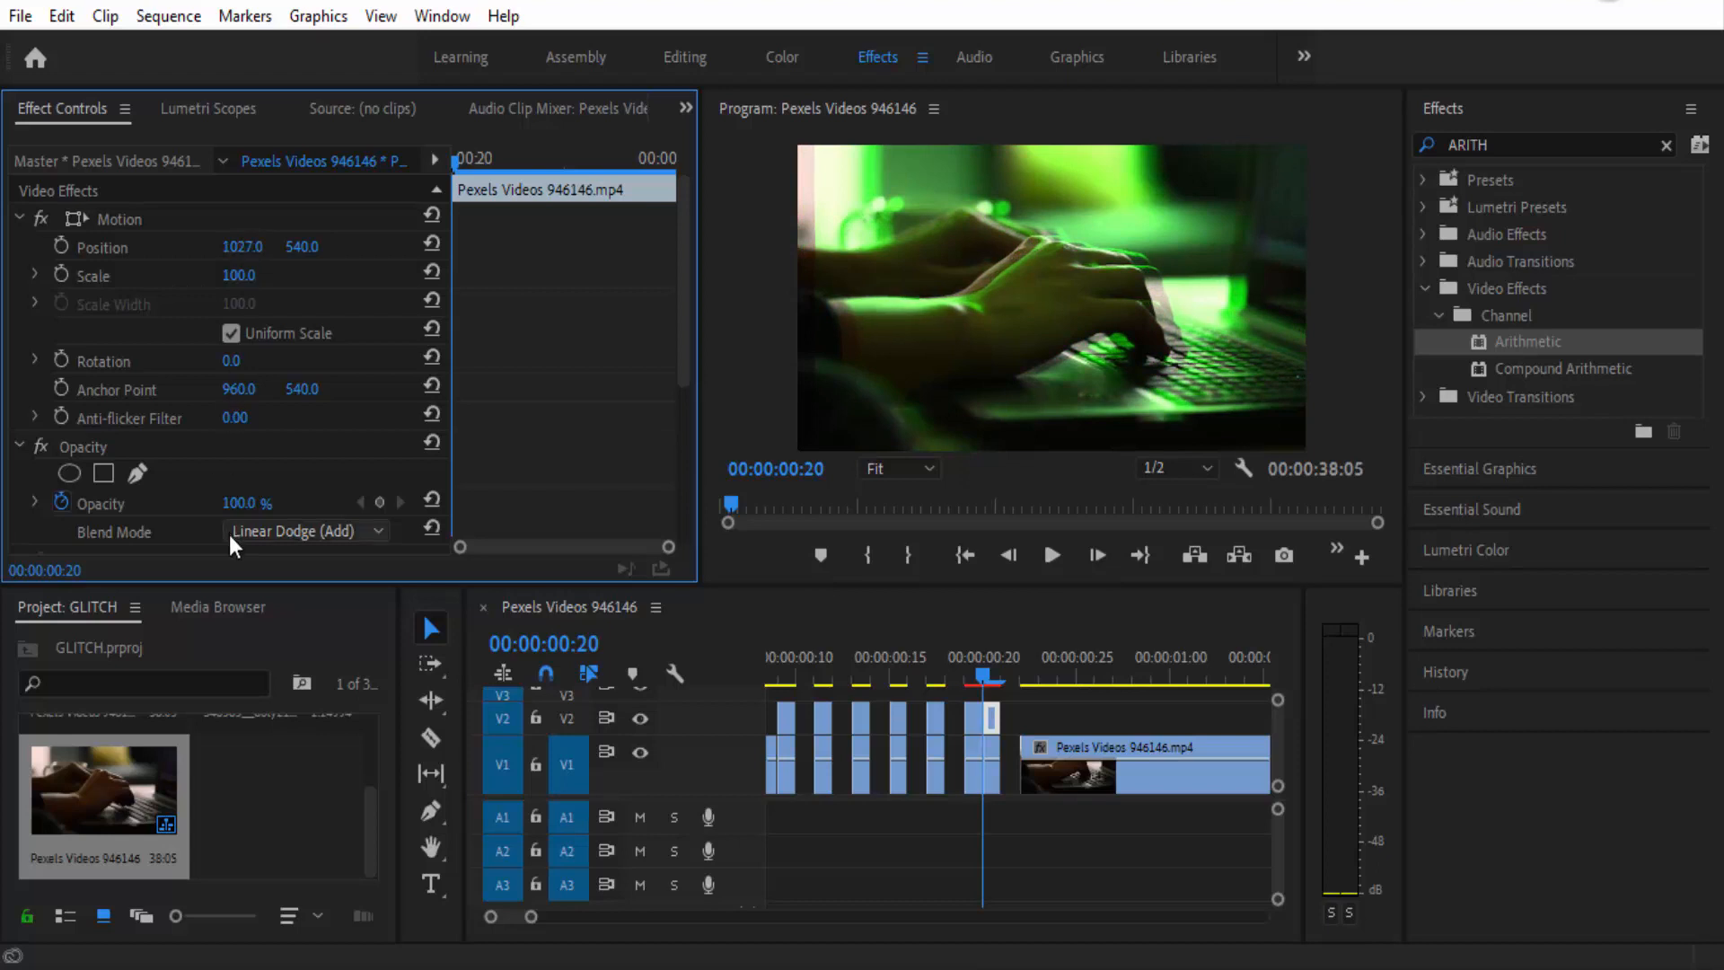
drag(253, 507, 233, 507)
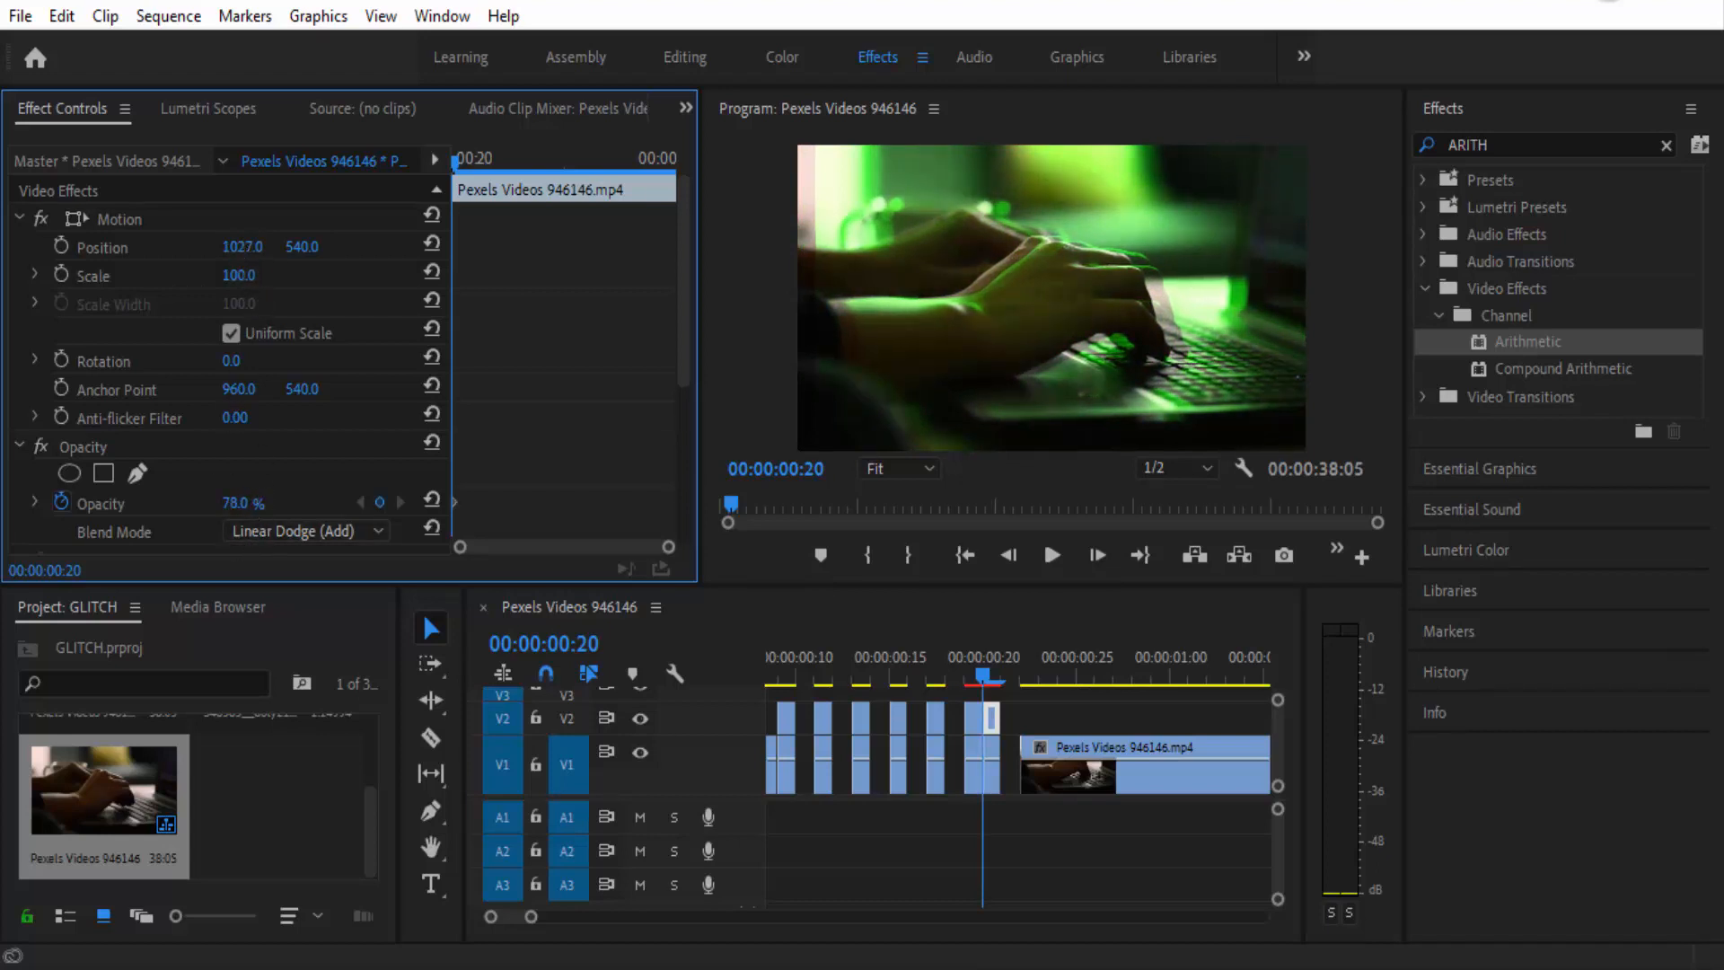
drag(240, 246, 267, 276)
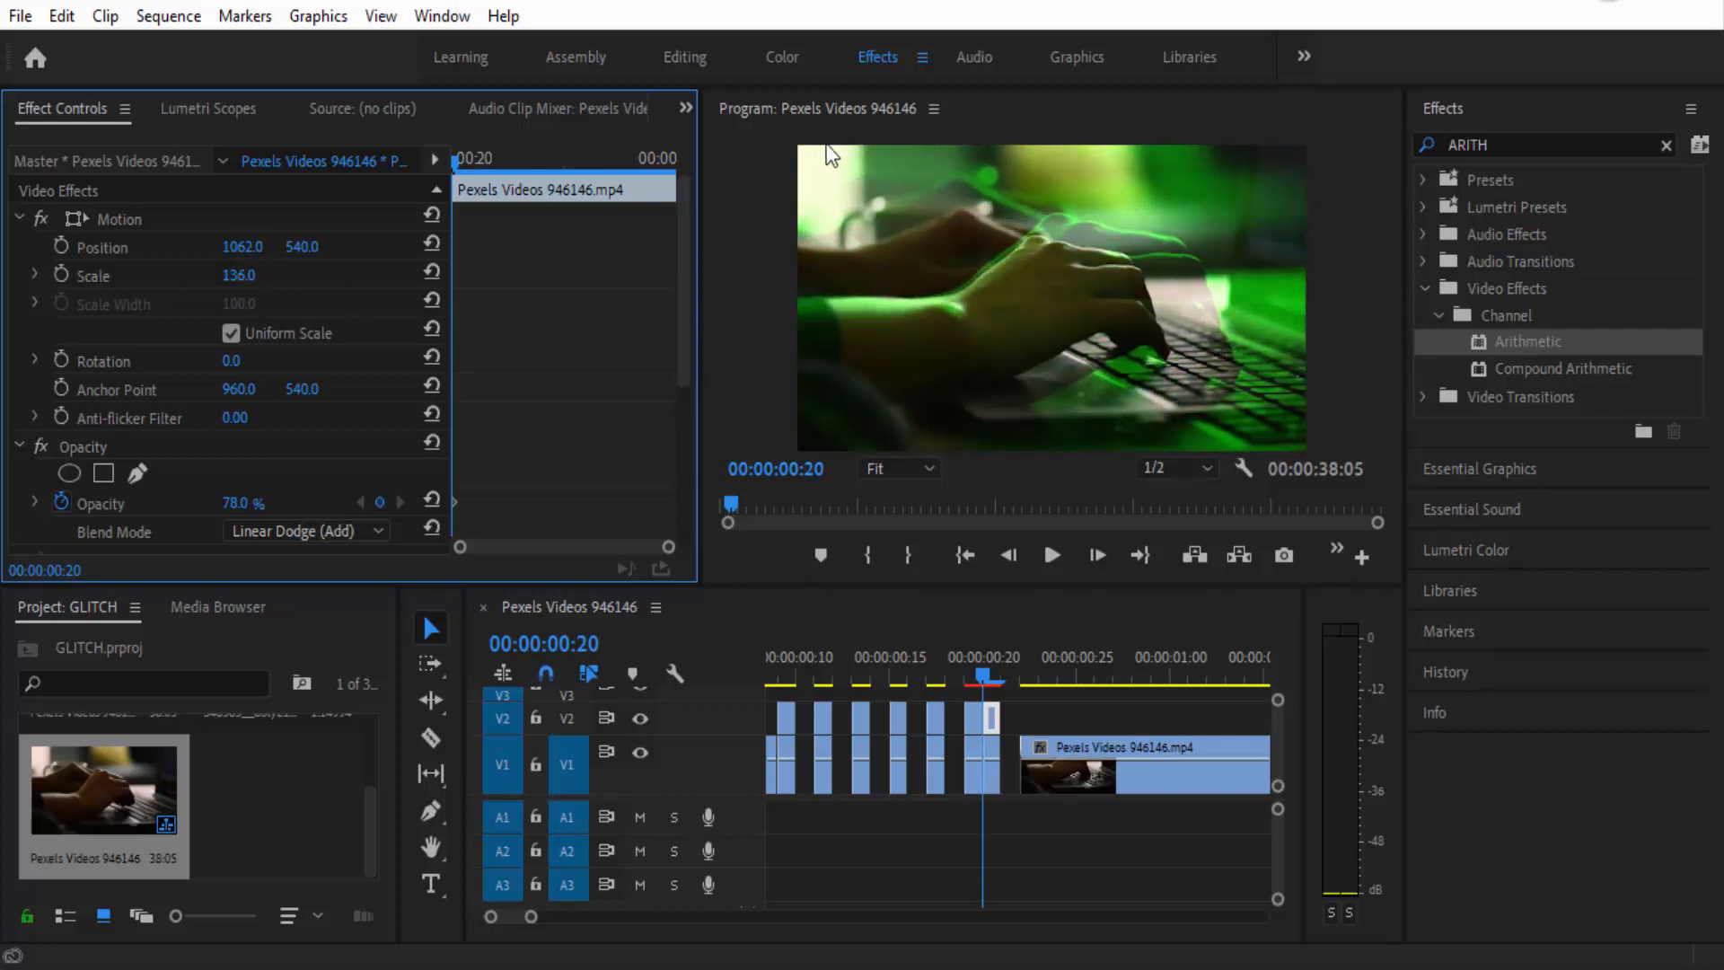
Step: Set the red copy at 00:00:00:19 to vertical position 593, scale 137 and opacity 62%
click(967, 682)
click(976, 717)
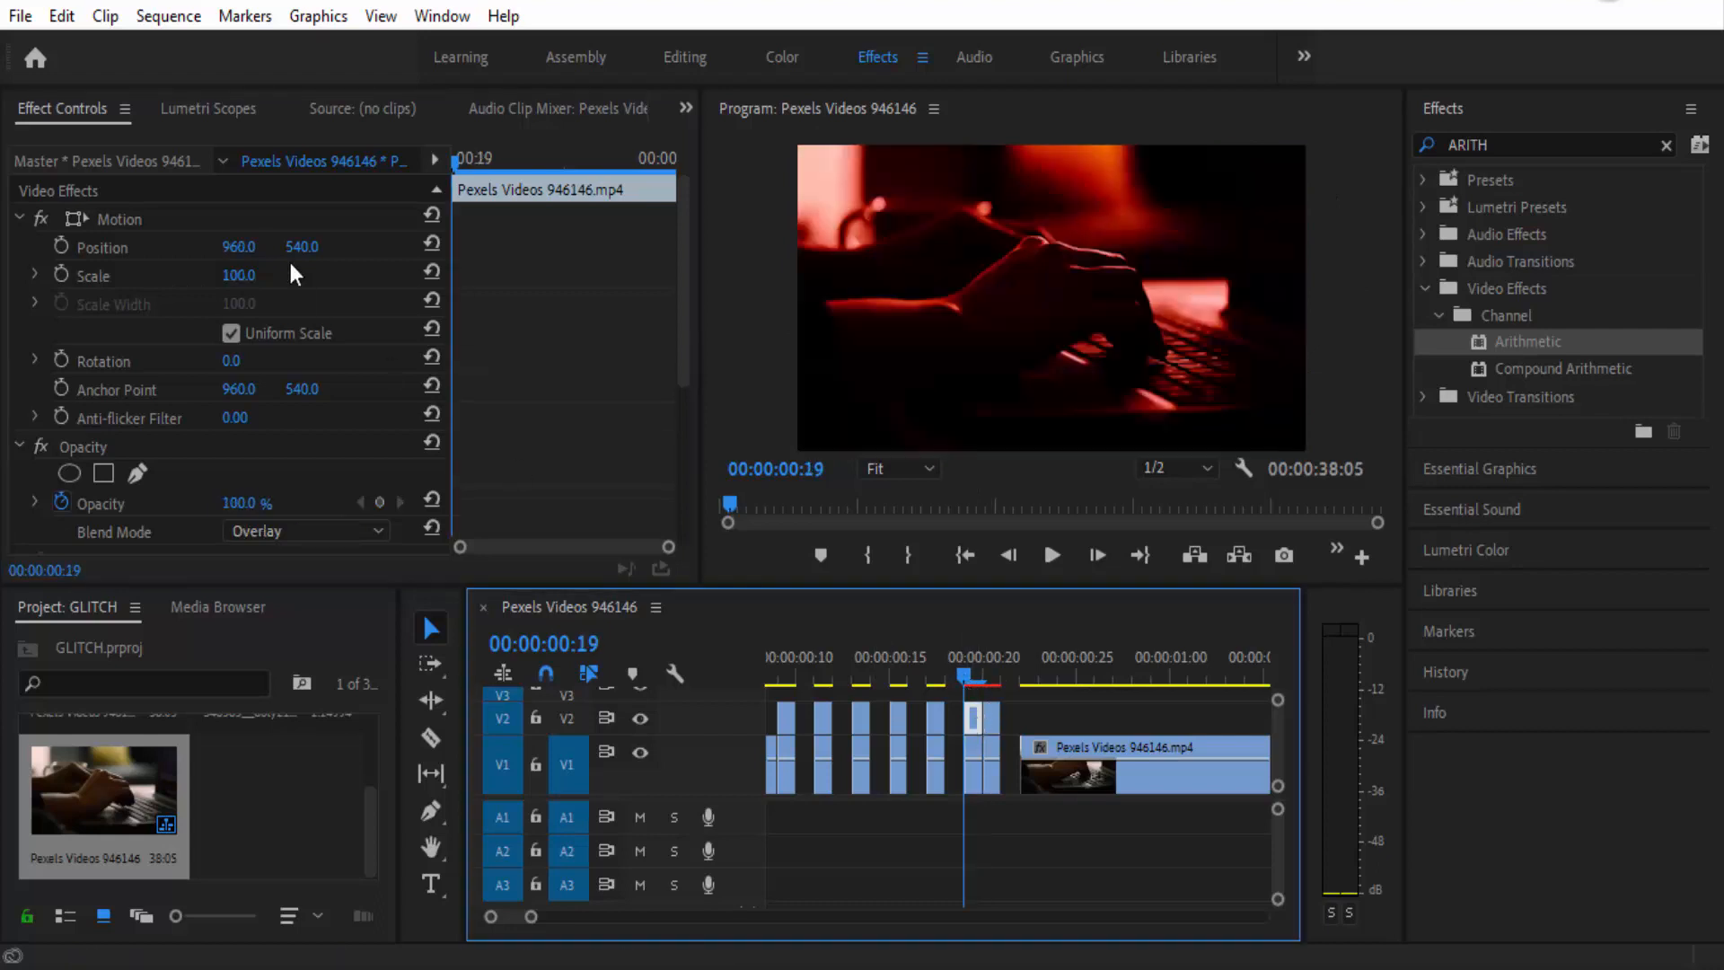
drag(288, 252, 243, 286)
drag(239, 275, 264, 275)
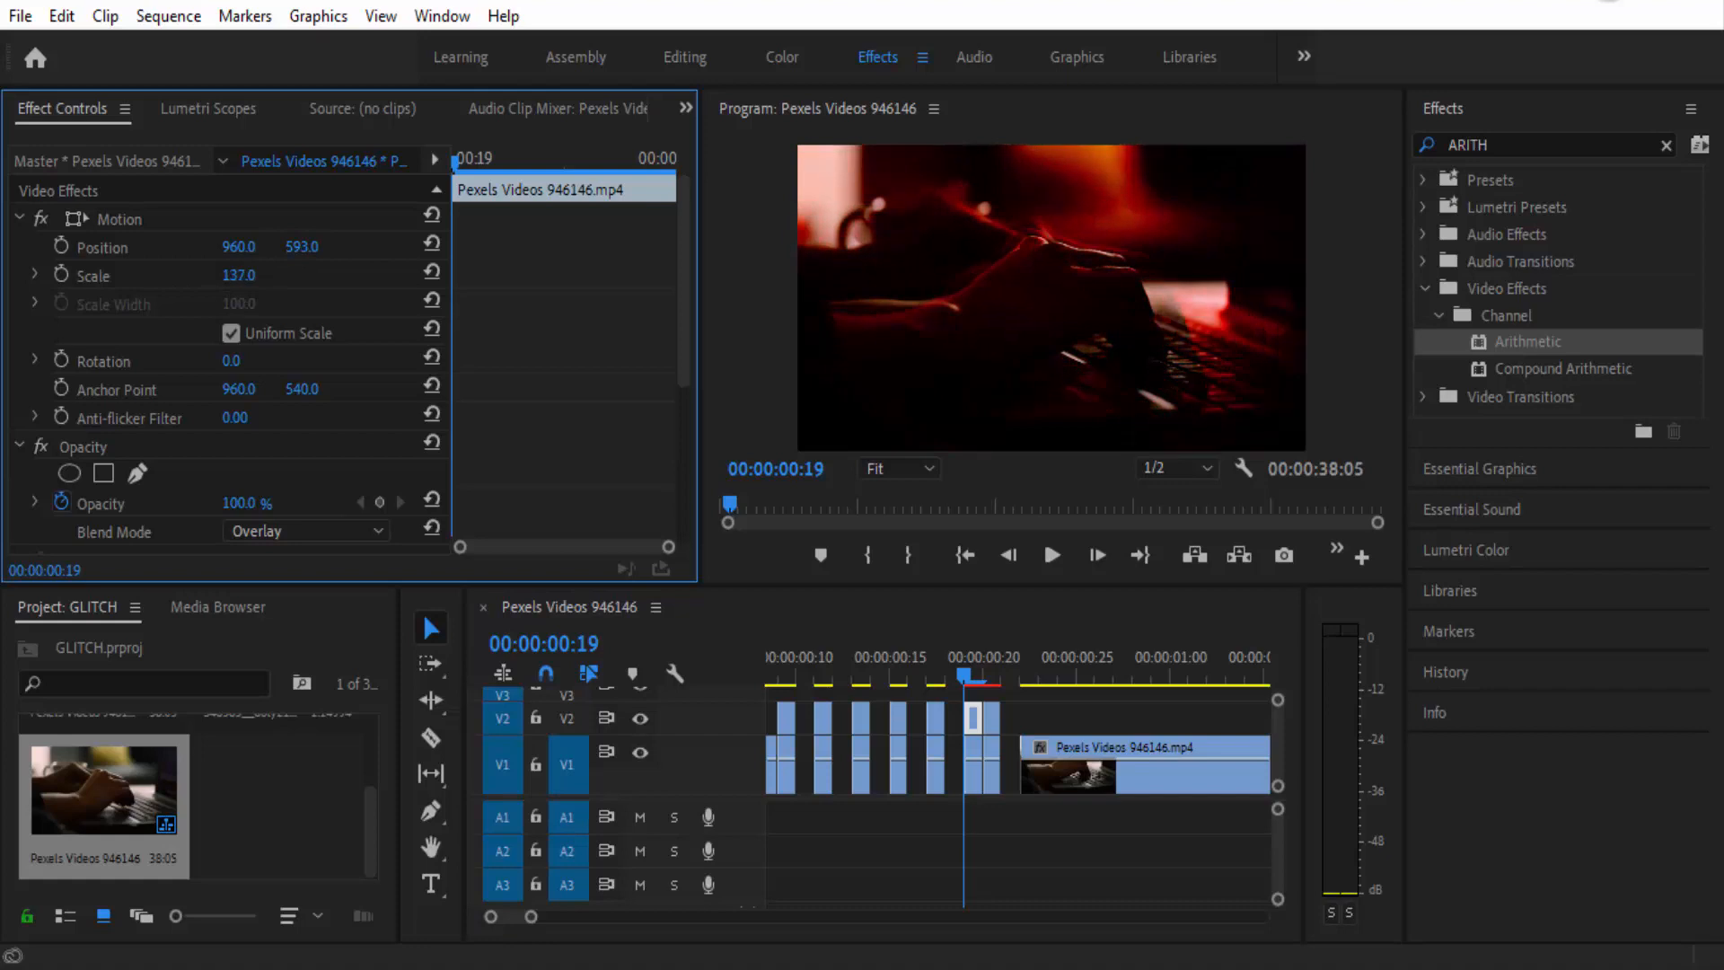
drag(236, 503, 210, 503)
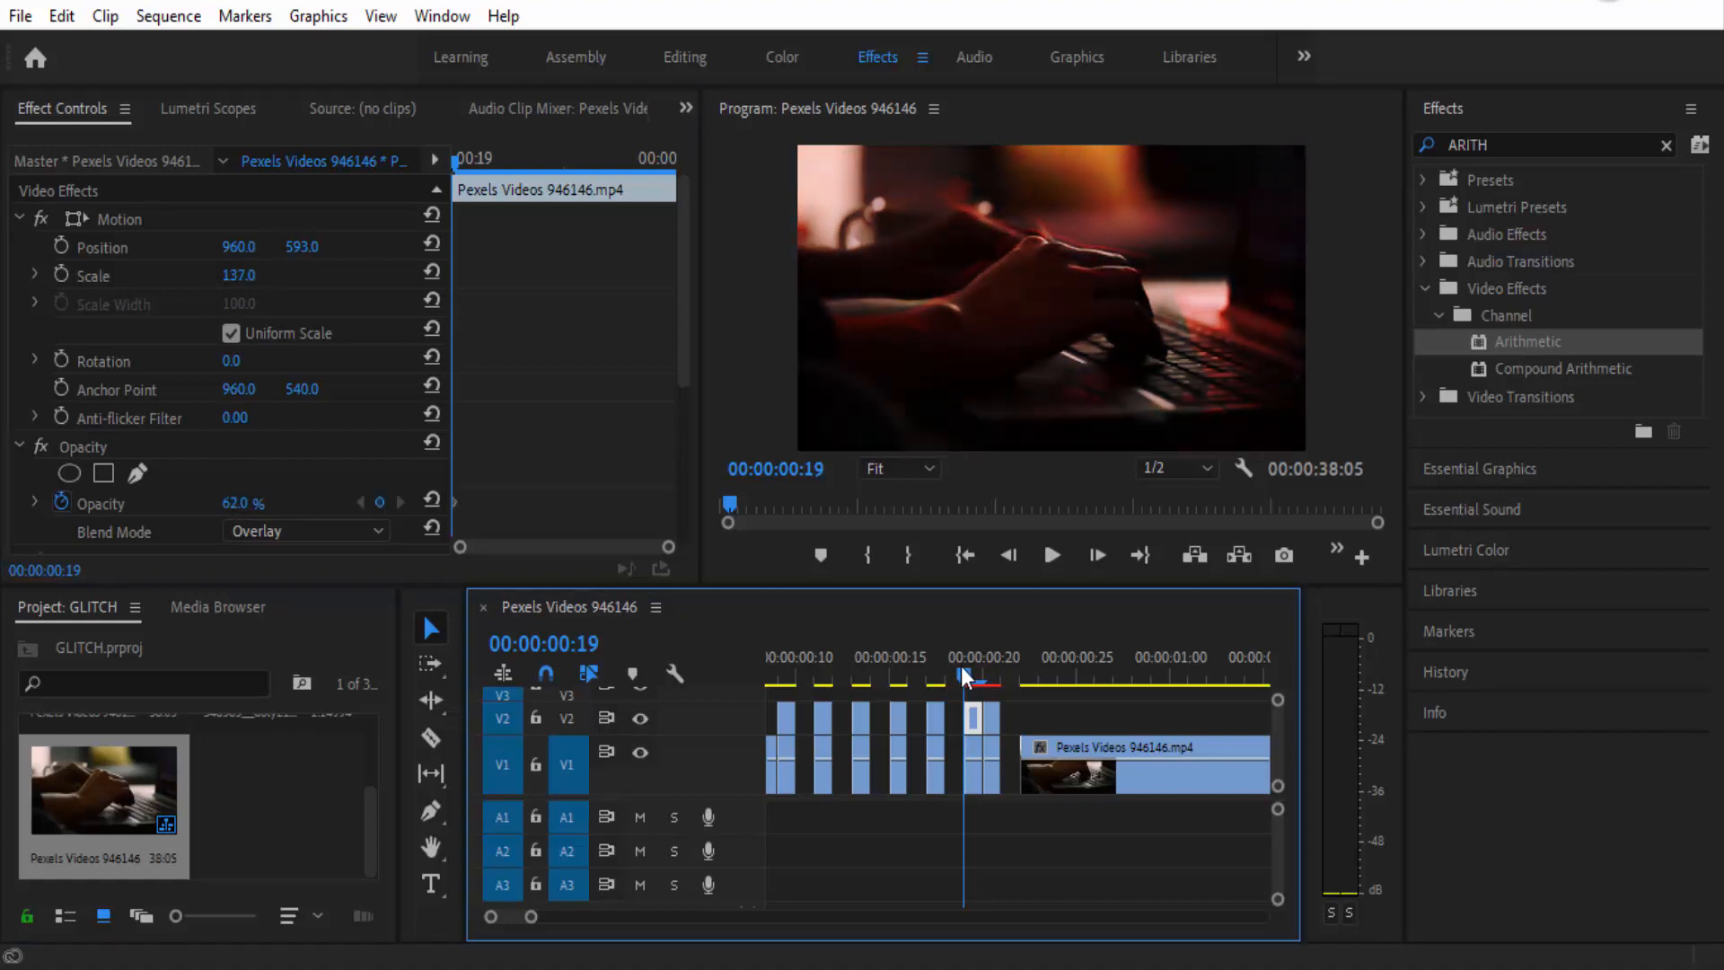
Step: Play back the glitch section to review the red and green frames
drag(961, 666, 918, 706)
key(space)
key(space)
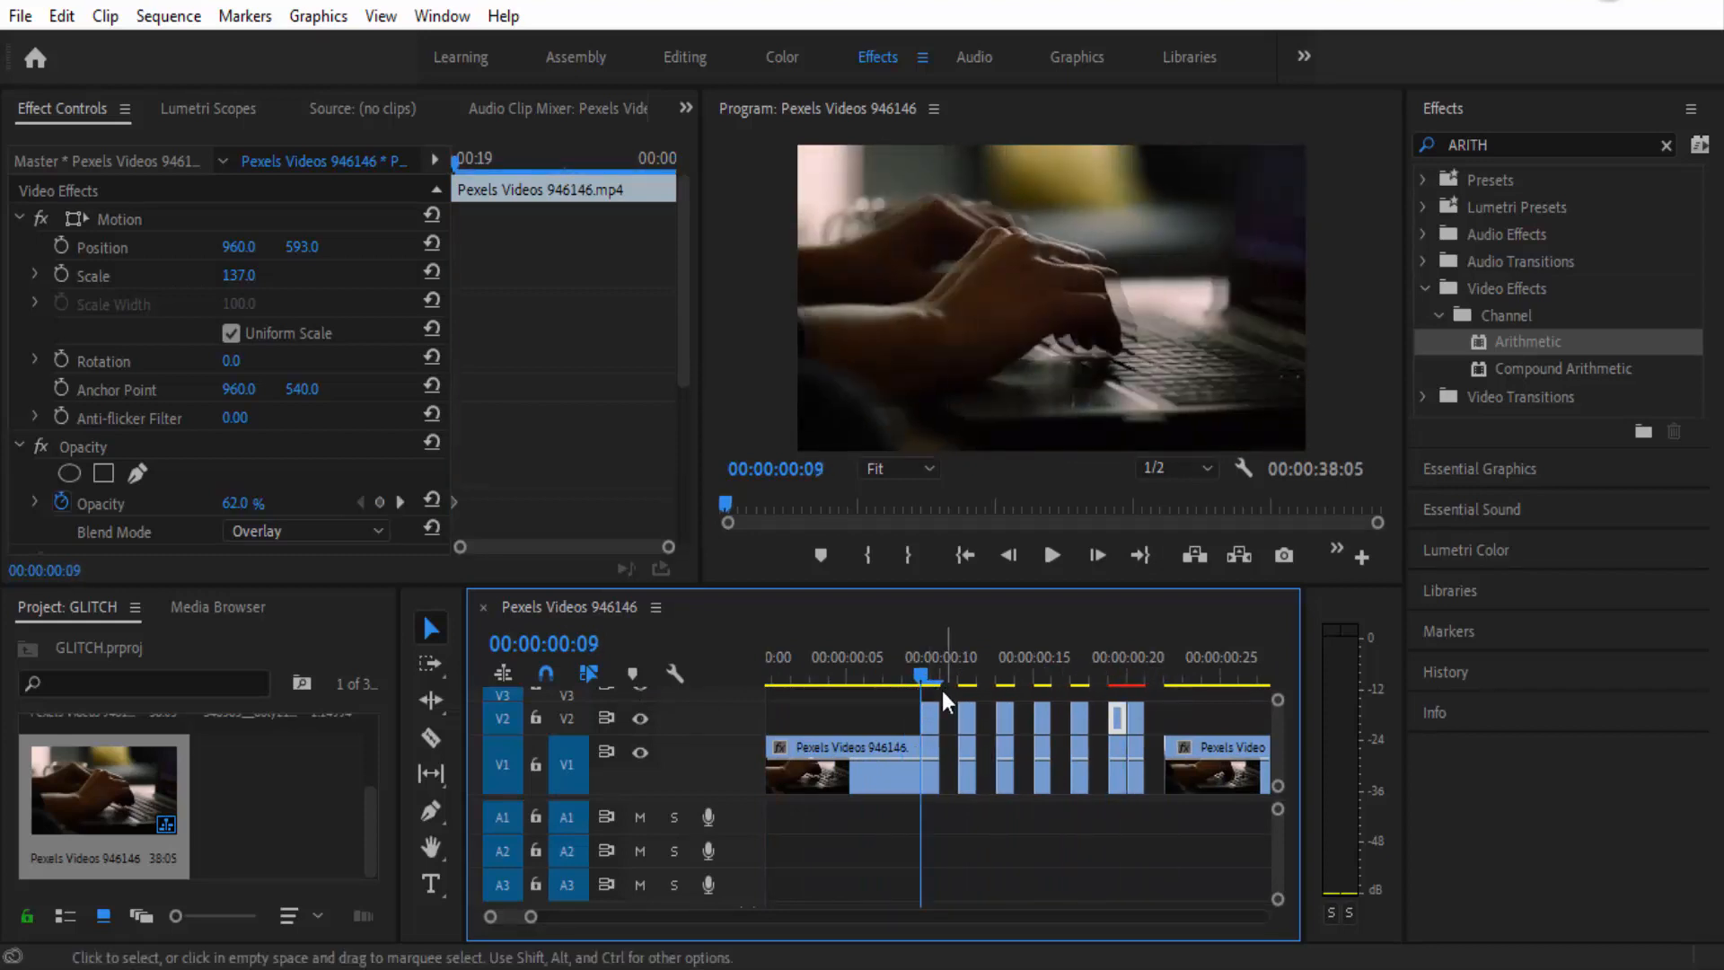
Step: Add the glitch-corruption sound effect from the project to track A1 at the start of the sequence
drag(376, 837, 363, 771)
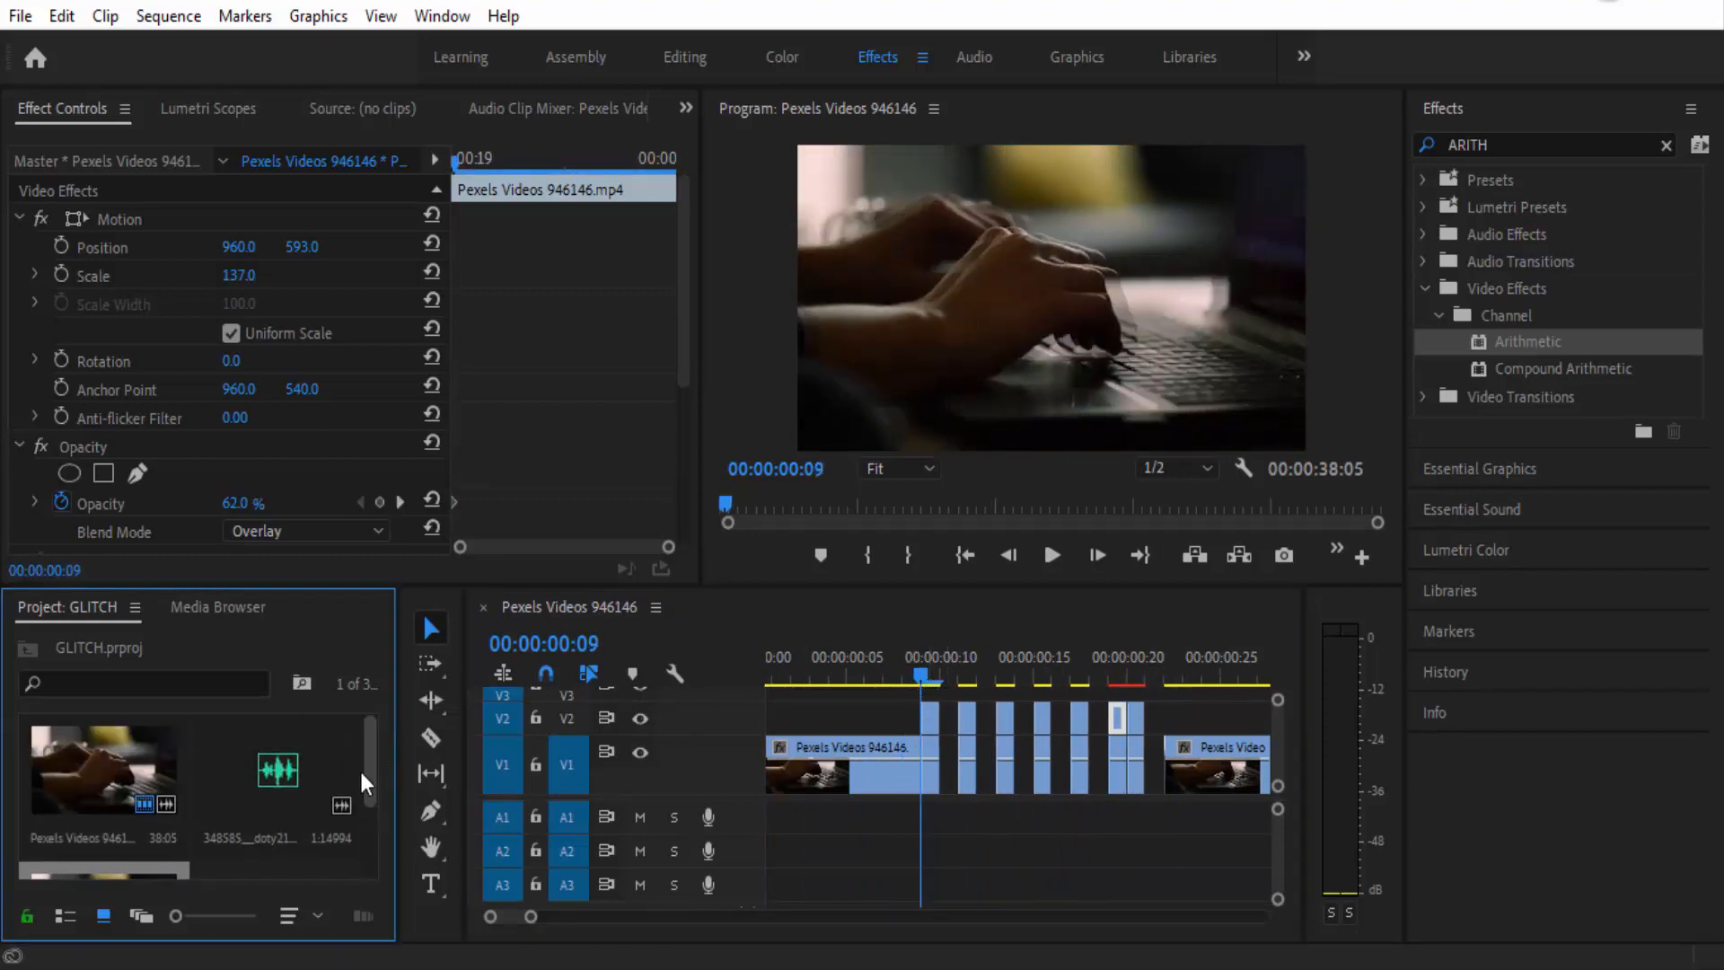
drag(253, 784, 914, 823)
drag(1047, 823, 942, 825)
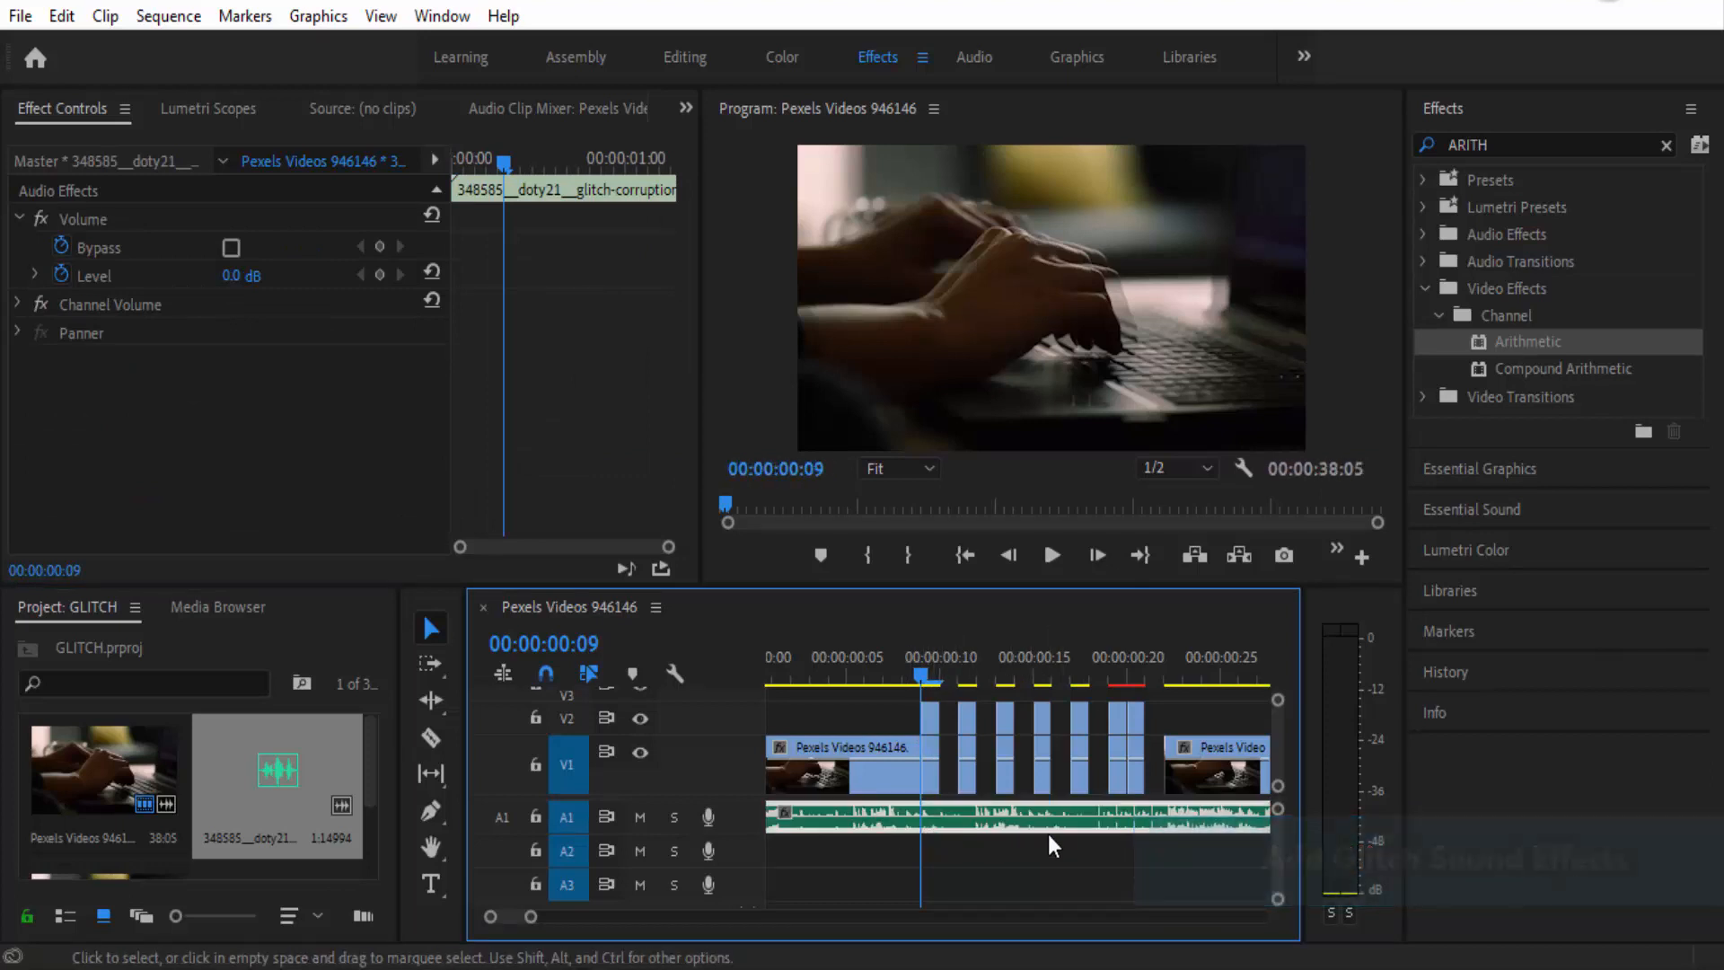
drag(1048, 833, 898, 838)
key(minus)
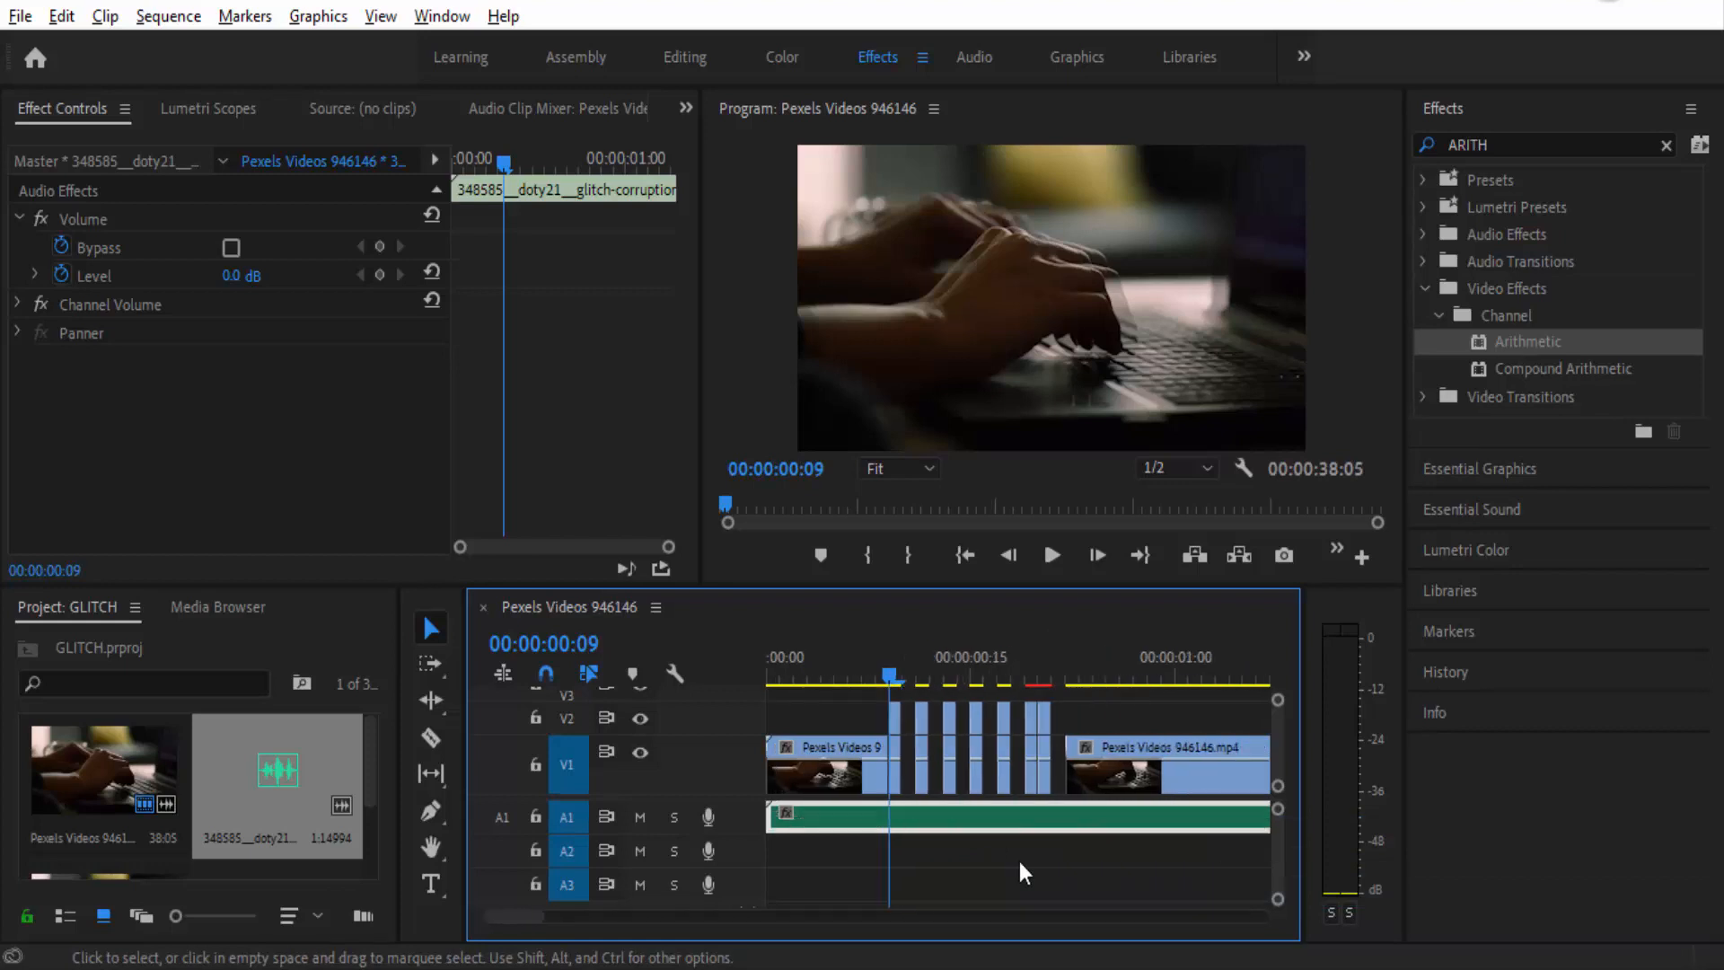
Step: Trim the beginning of the glitch-corruption sound on A1 and align its start with the first glitch cut at 00:00:00:09
drag(1078, 835, 873, 822)
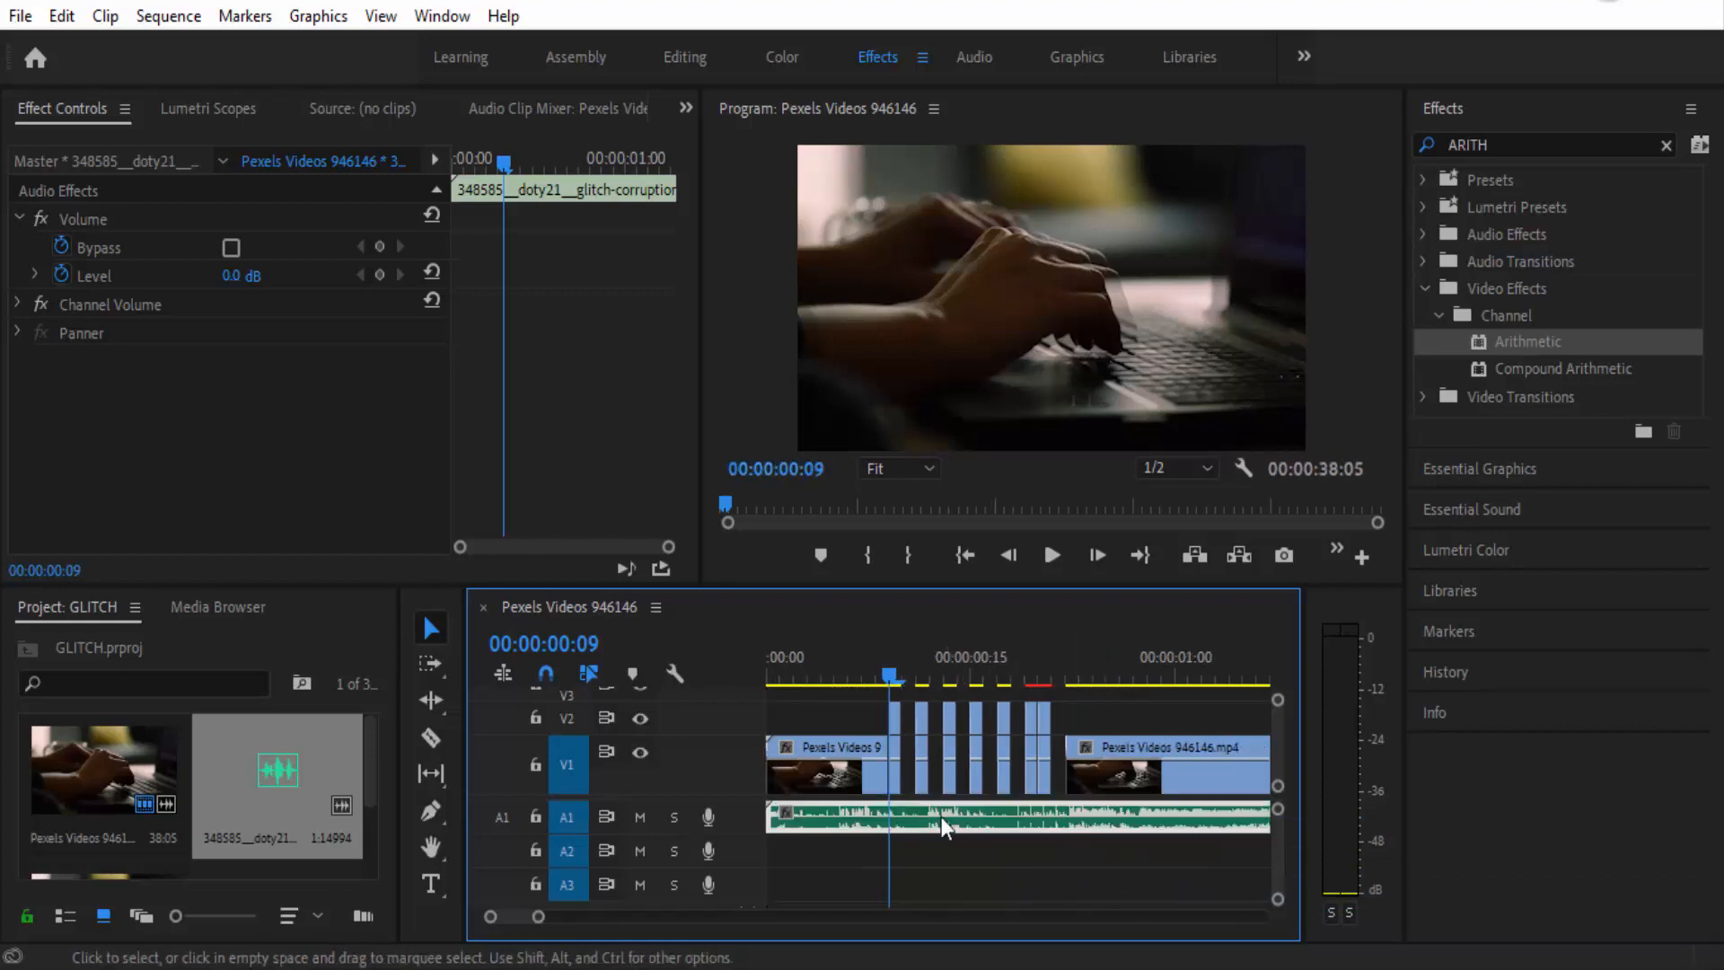
key(minus)
scroll(957, 864, down, 2)
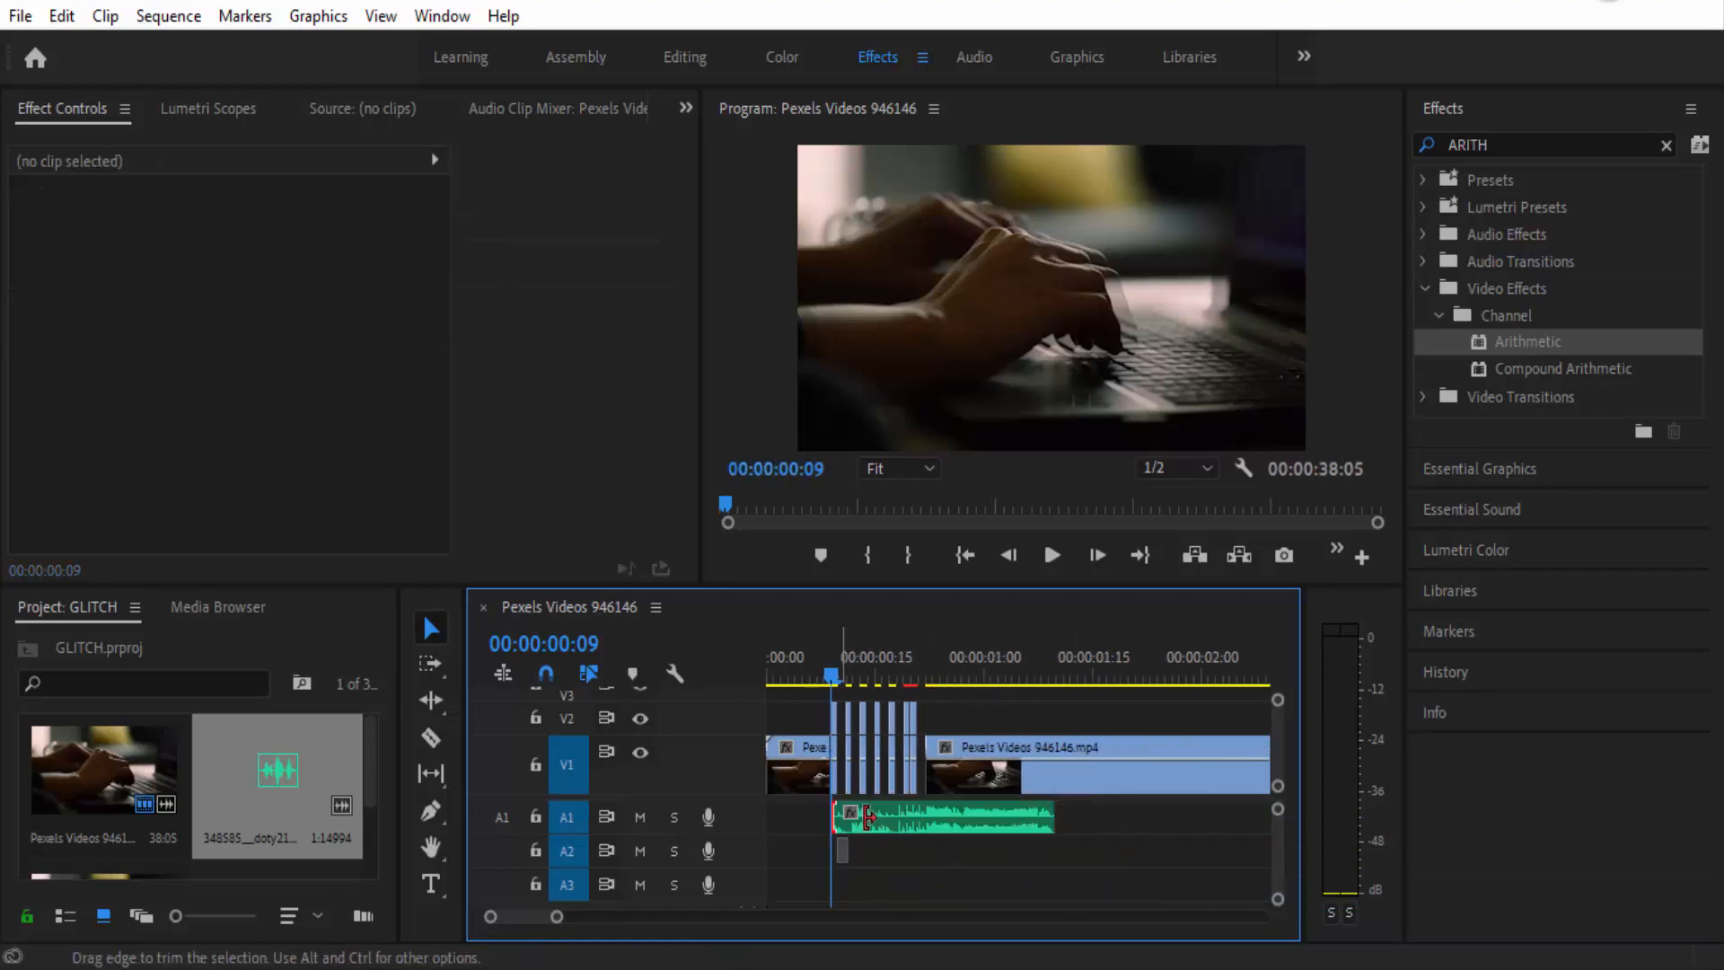
mouse_move(837, 818)
mouse_down()
mouse_move(902, 818)
mouse_move(853, 827)
mouse_up()
click(941, 824)
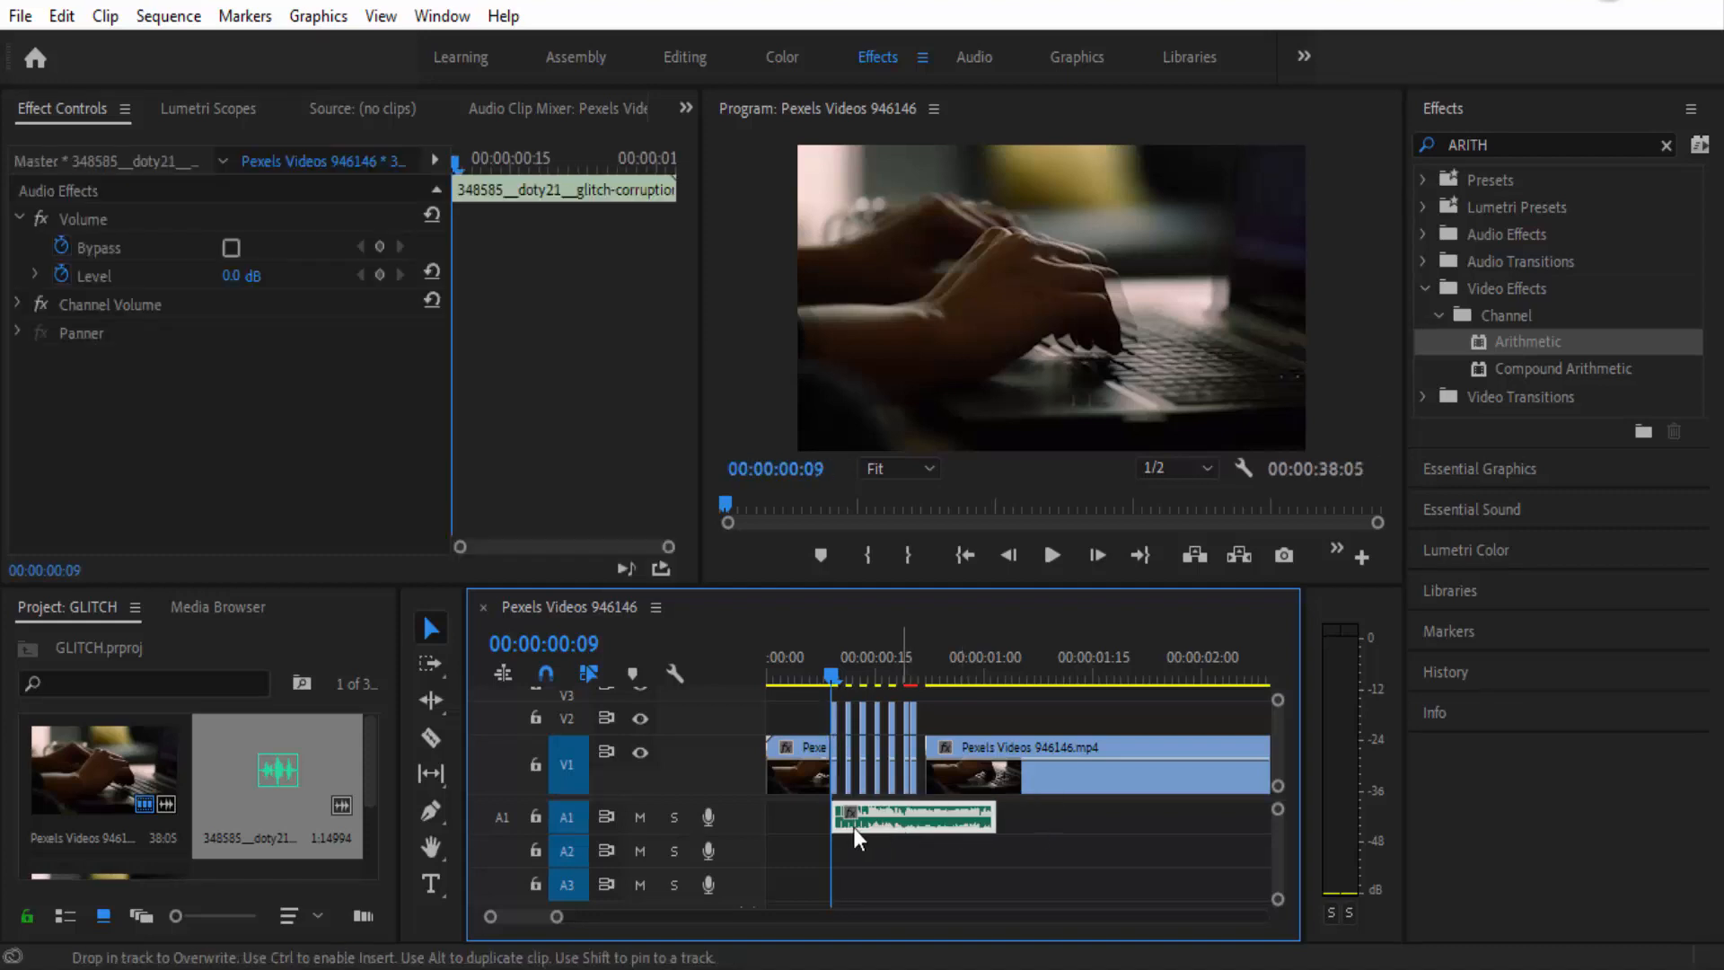
Step: Split the glitch sound on A1 where the last glitch gap ends and the main video clip resumes, and delete the remainder
key(=)
scroll(862, 817, up, 1)
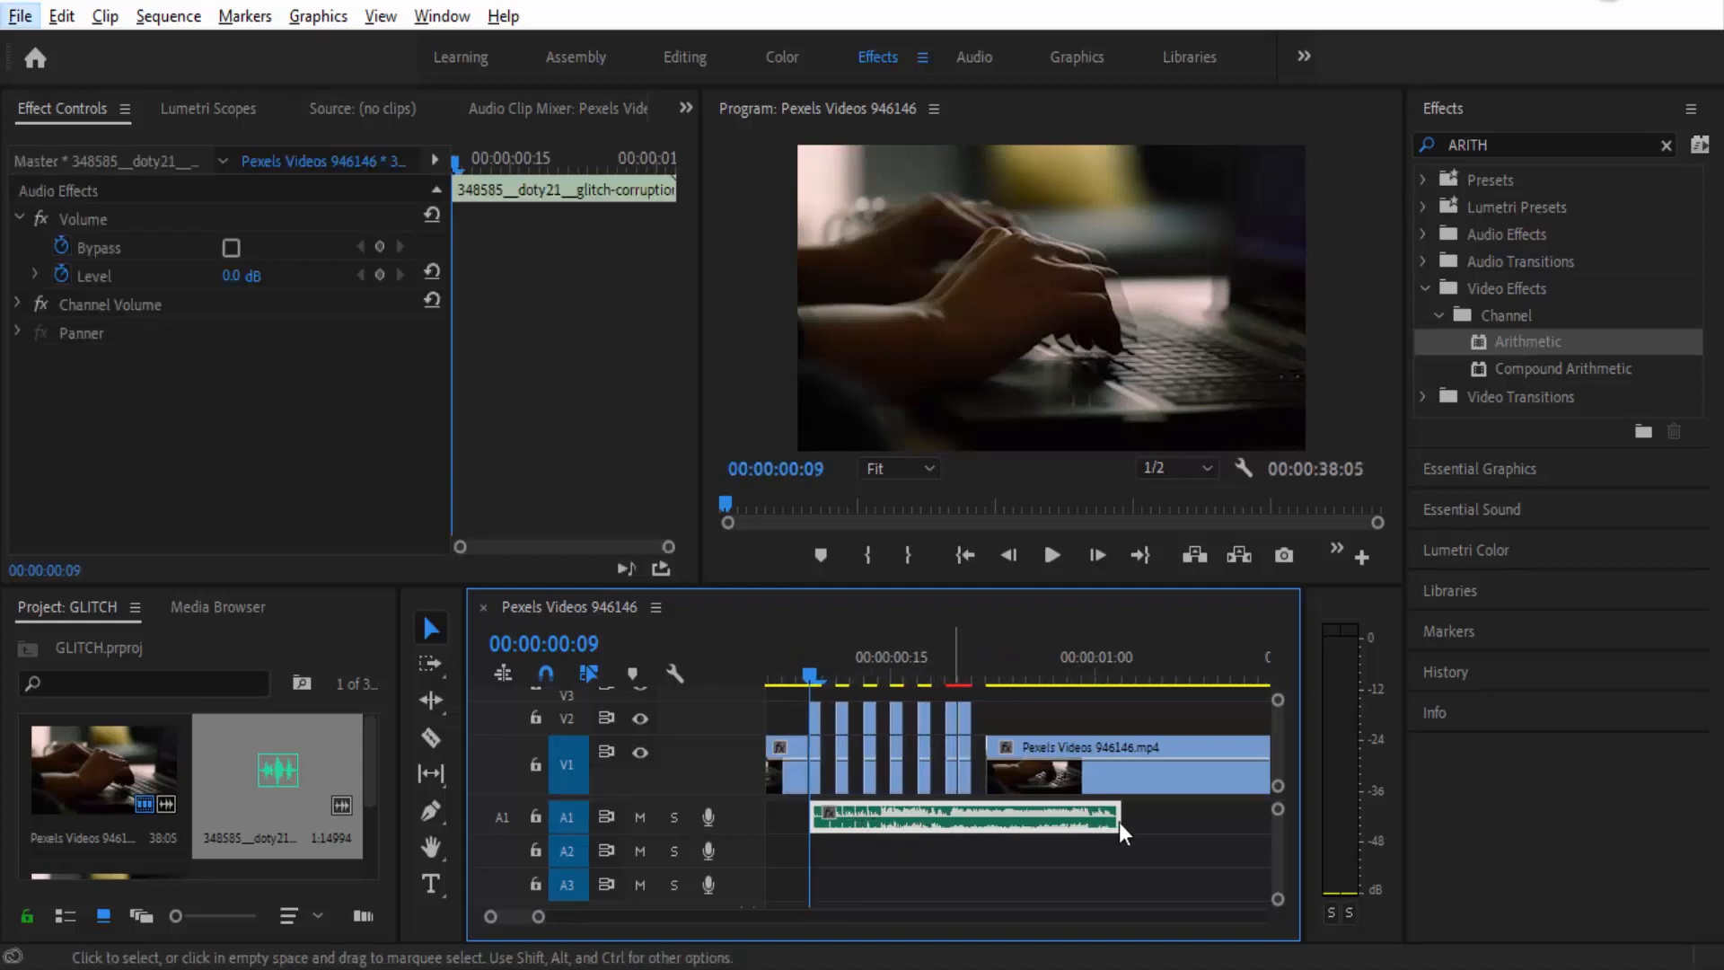
key(c)
click(996, 816)
key(v)
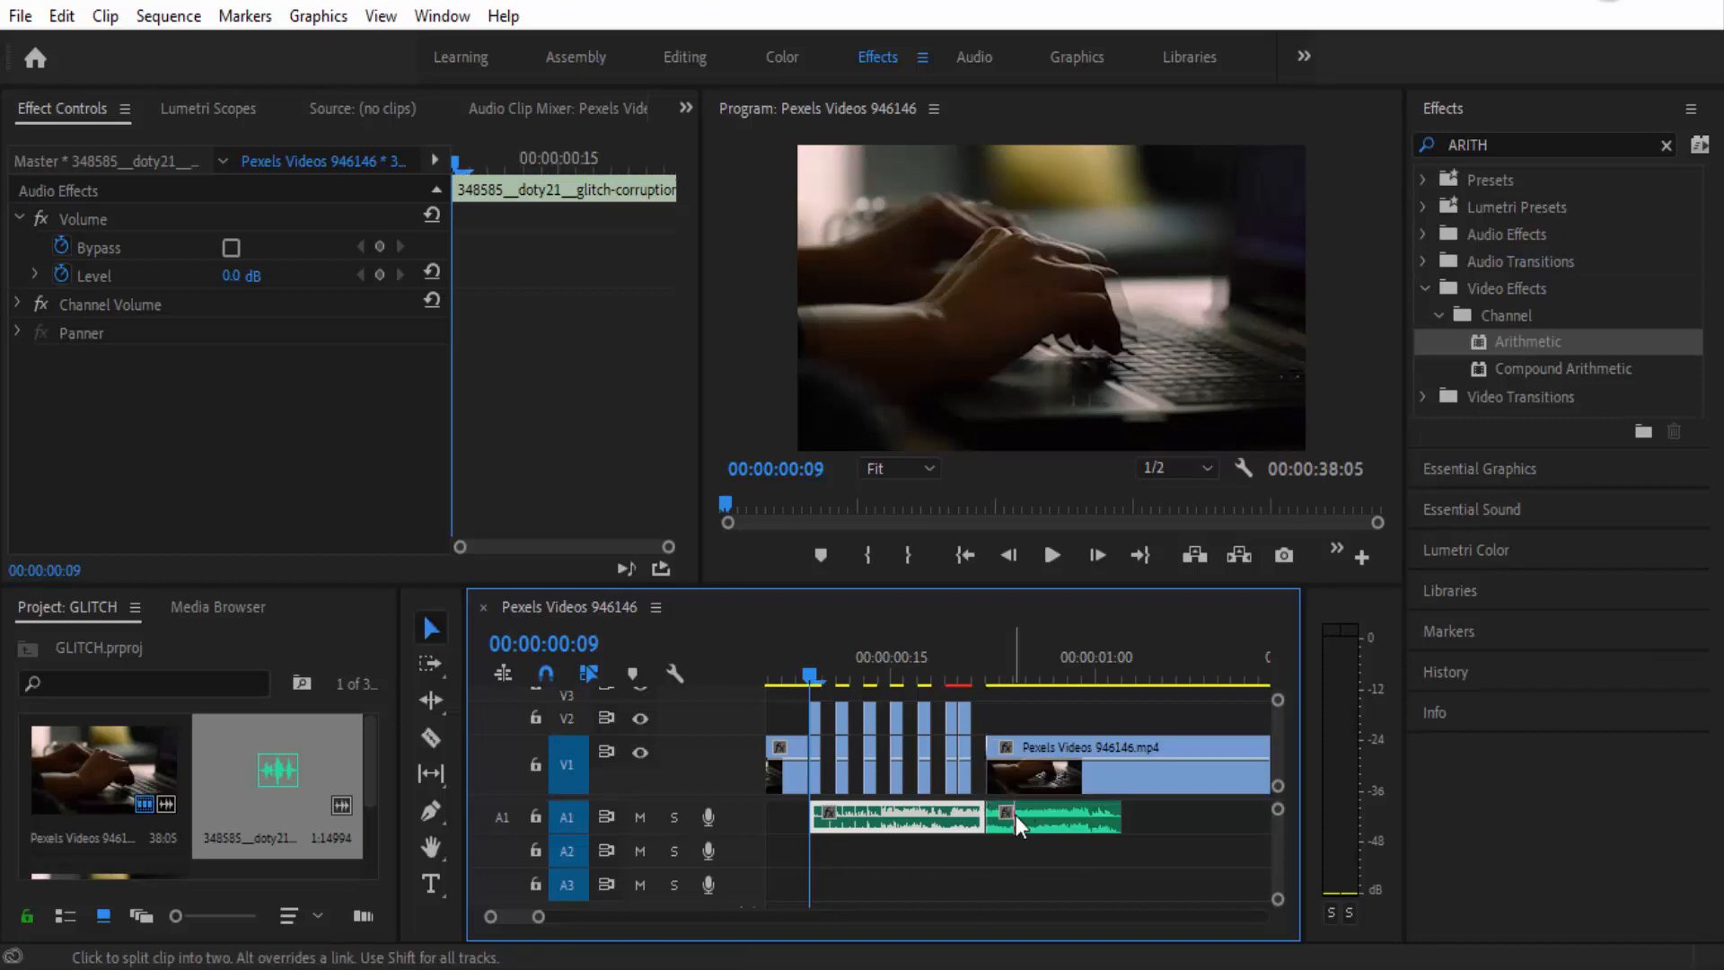
click(1030, 819)
key(Delete)
Step: Play back and scrub through the glitch section several times to review the effect together with its trimmed sound
drag(799, 683, 762, 672)
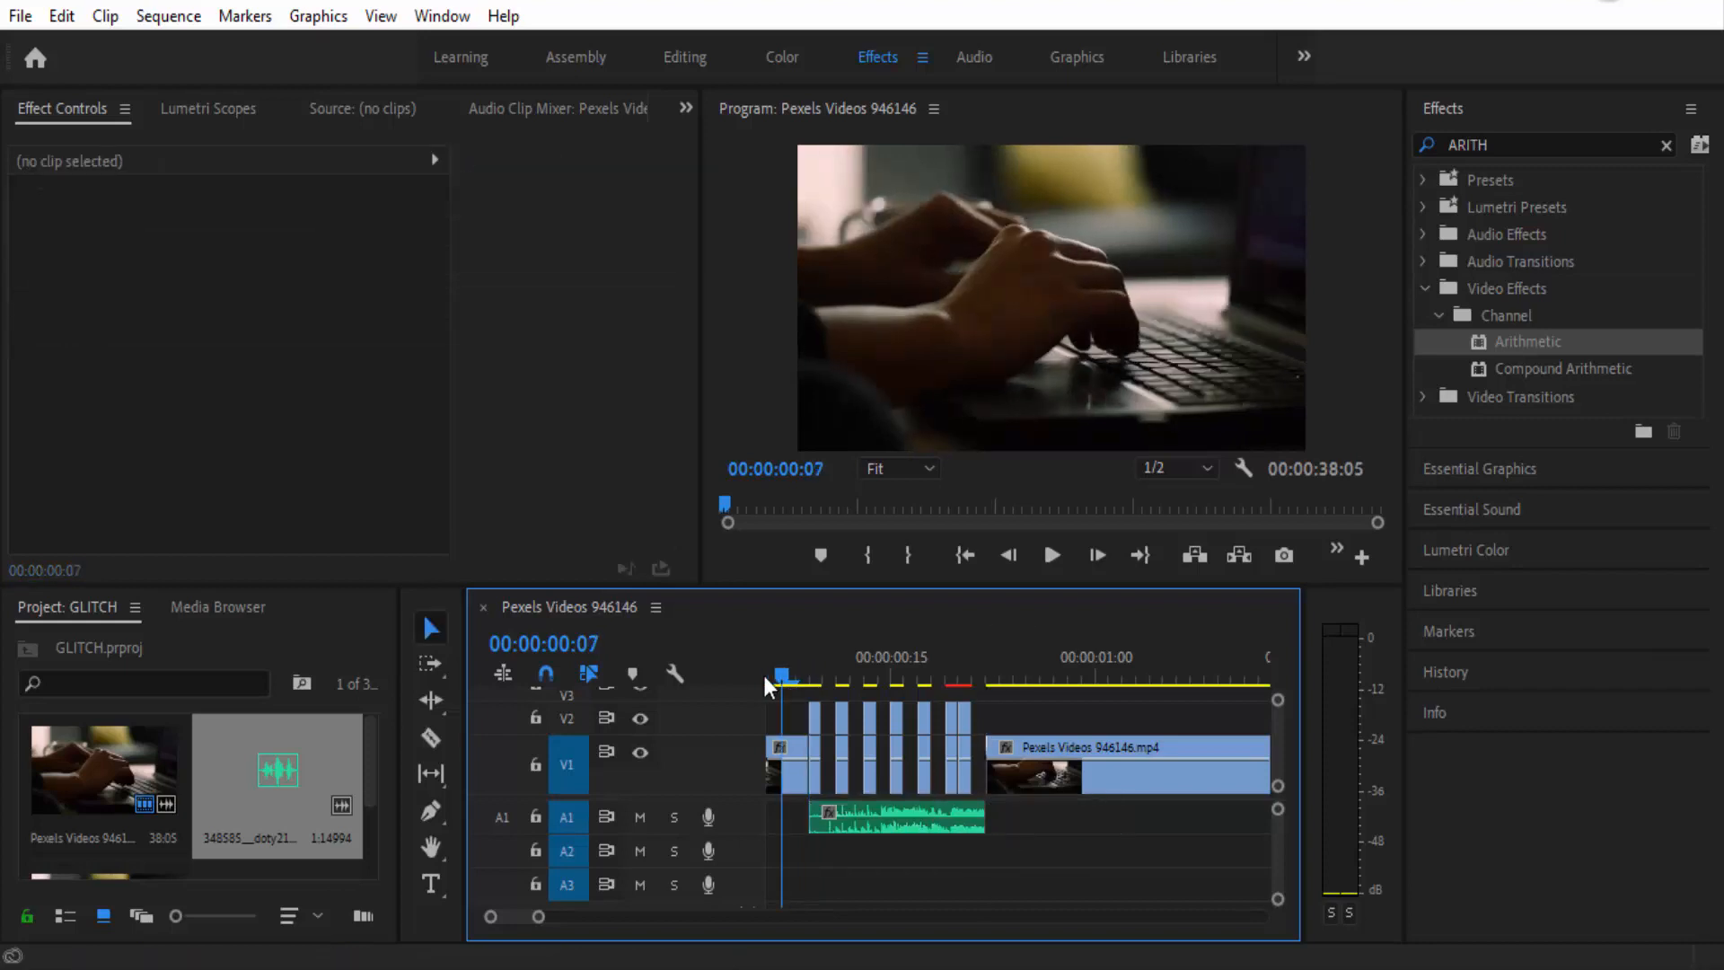
key(space)
key(space)
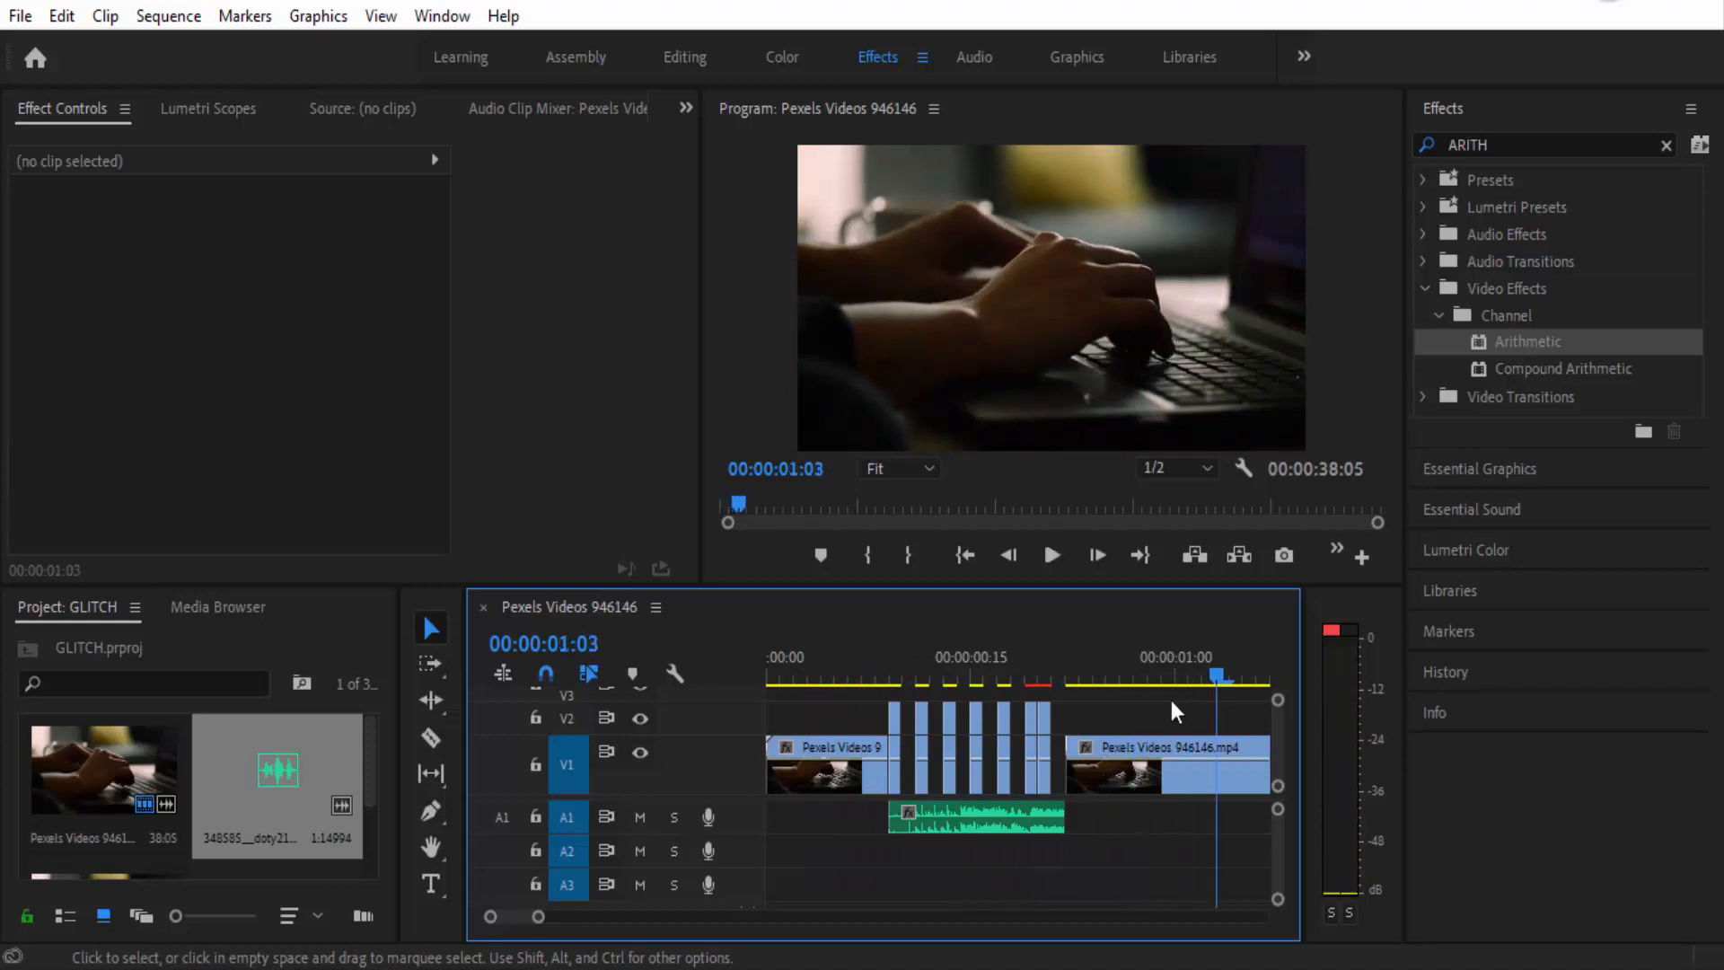
drag(1218, 675, 852, 688)
key(space)
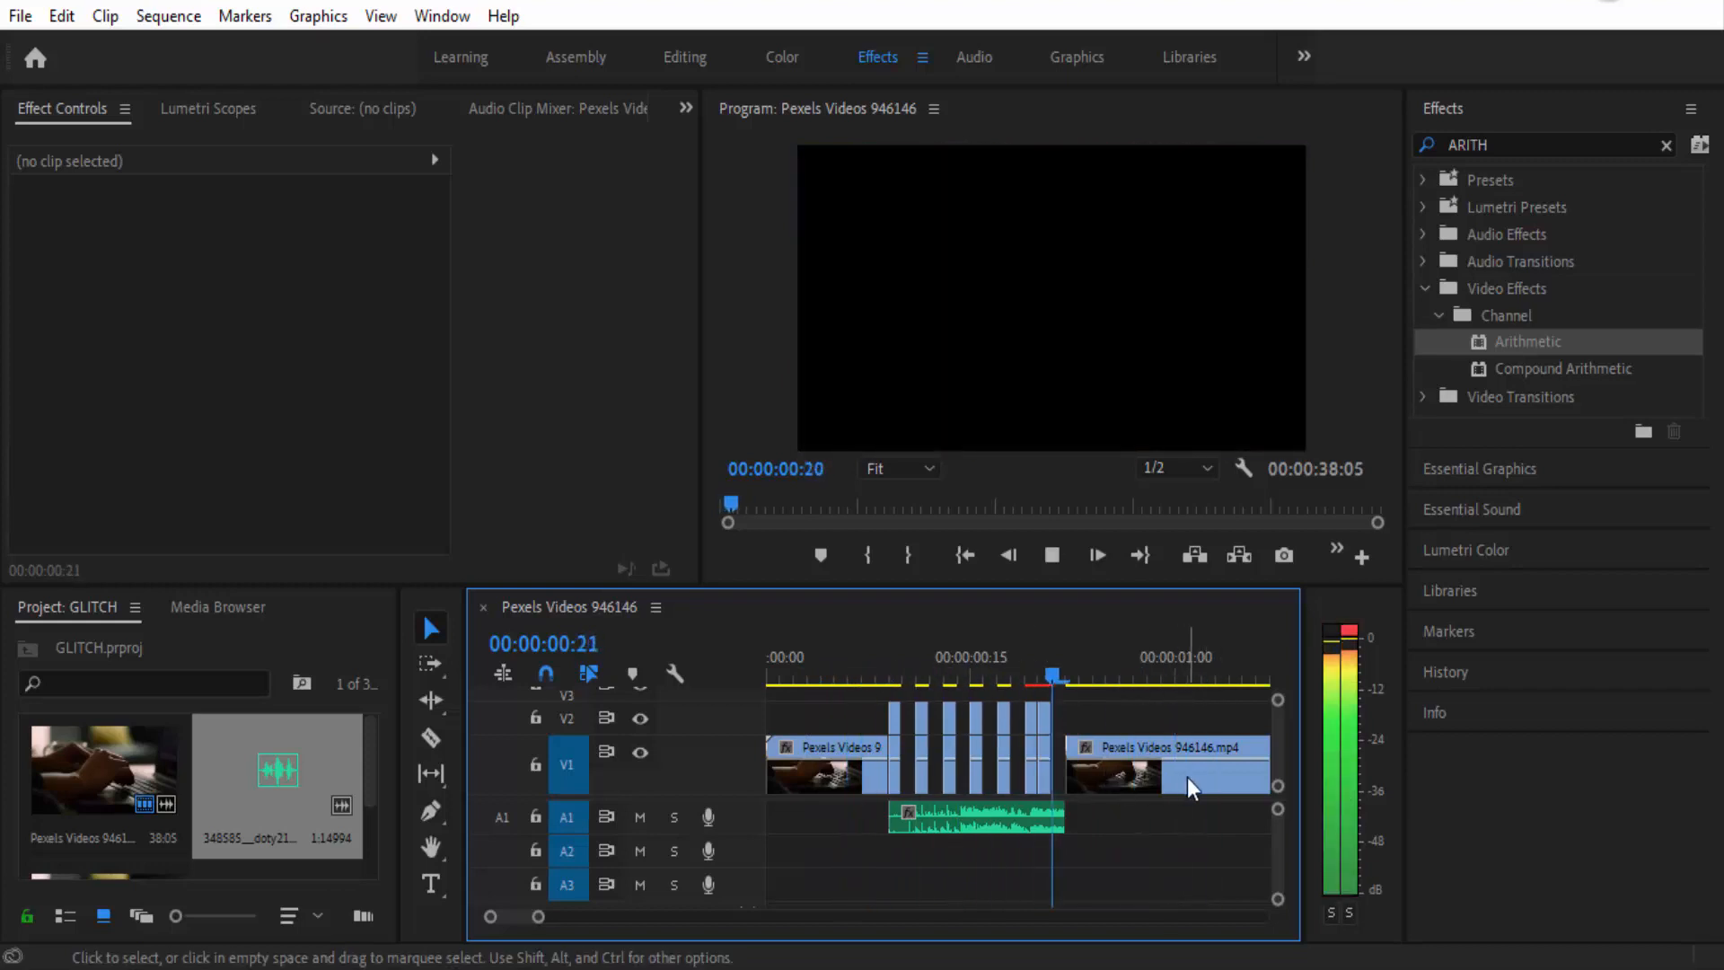
drag(1097, 675, 821, 683)
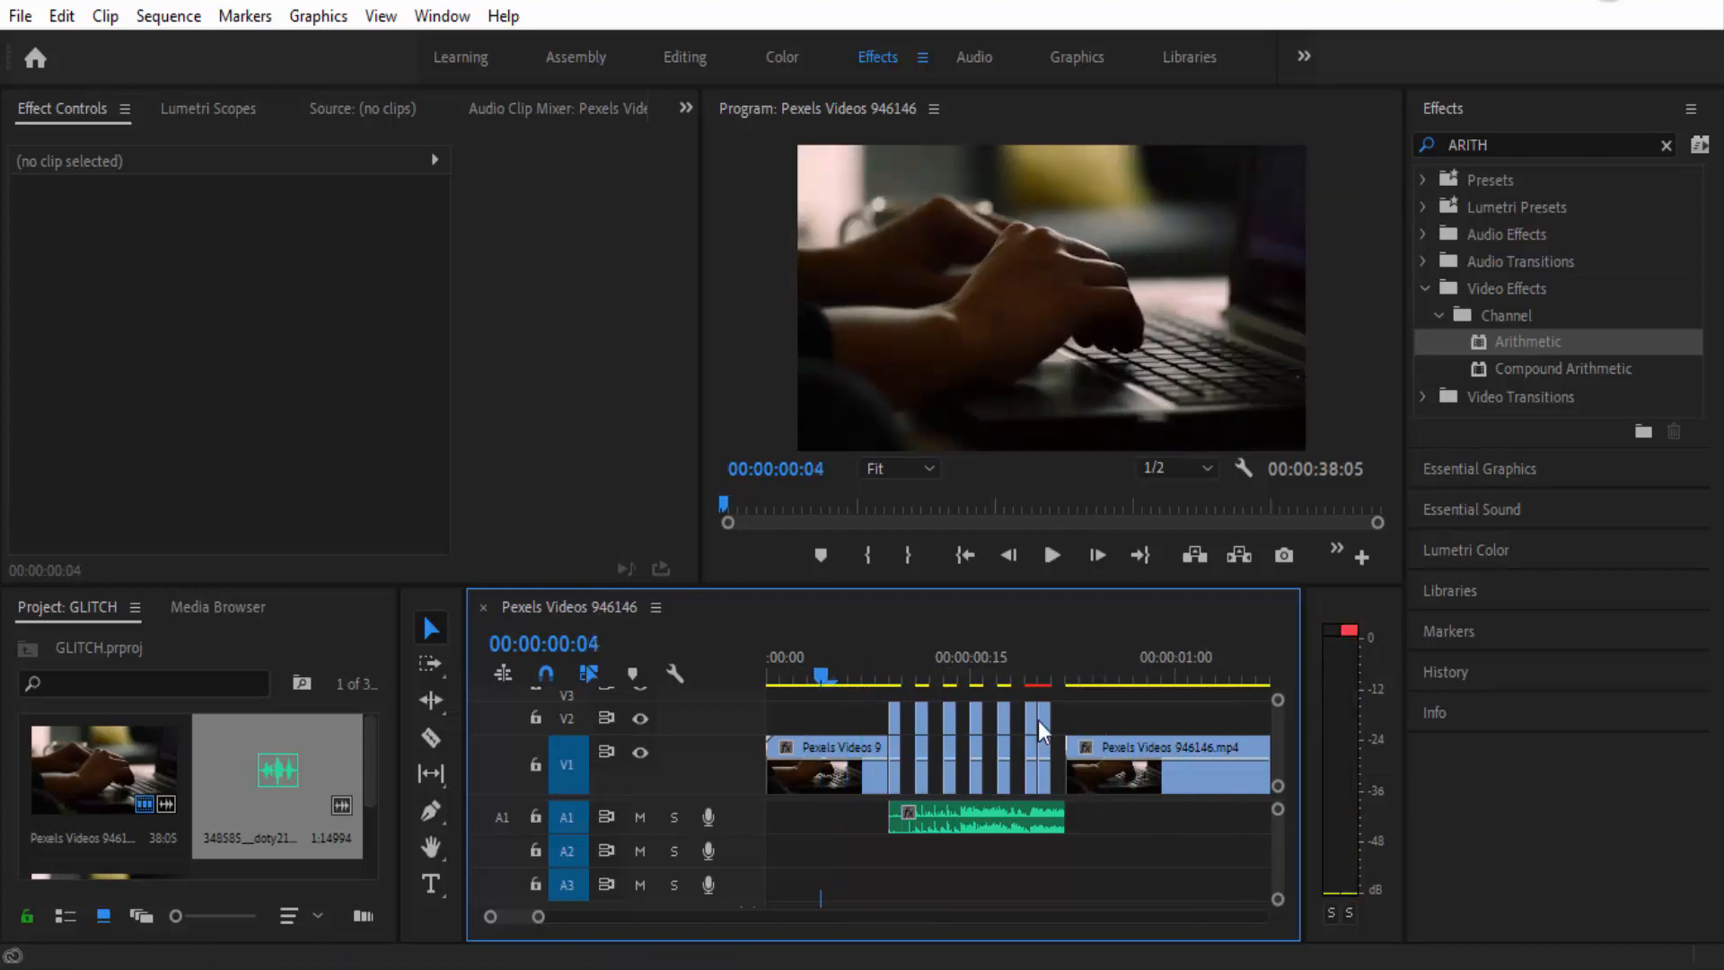
key(space)
drag(1153, 676, 865, 692)
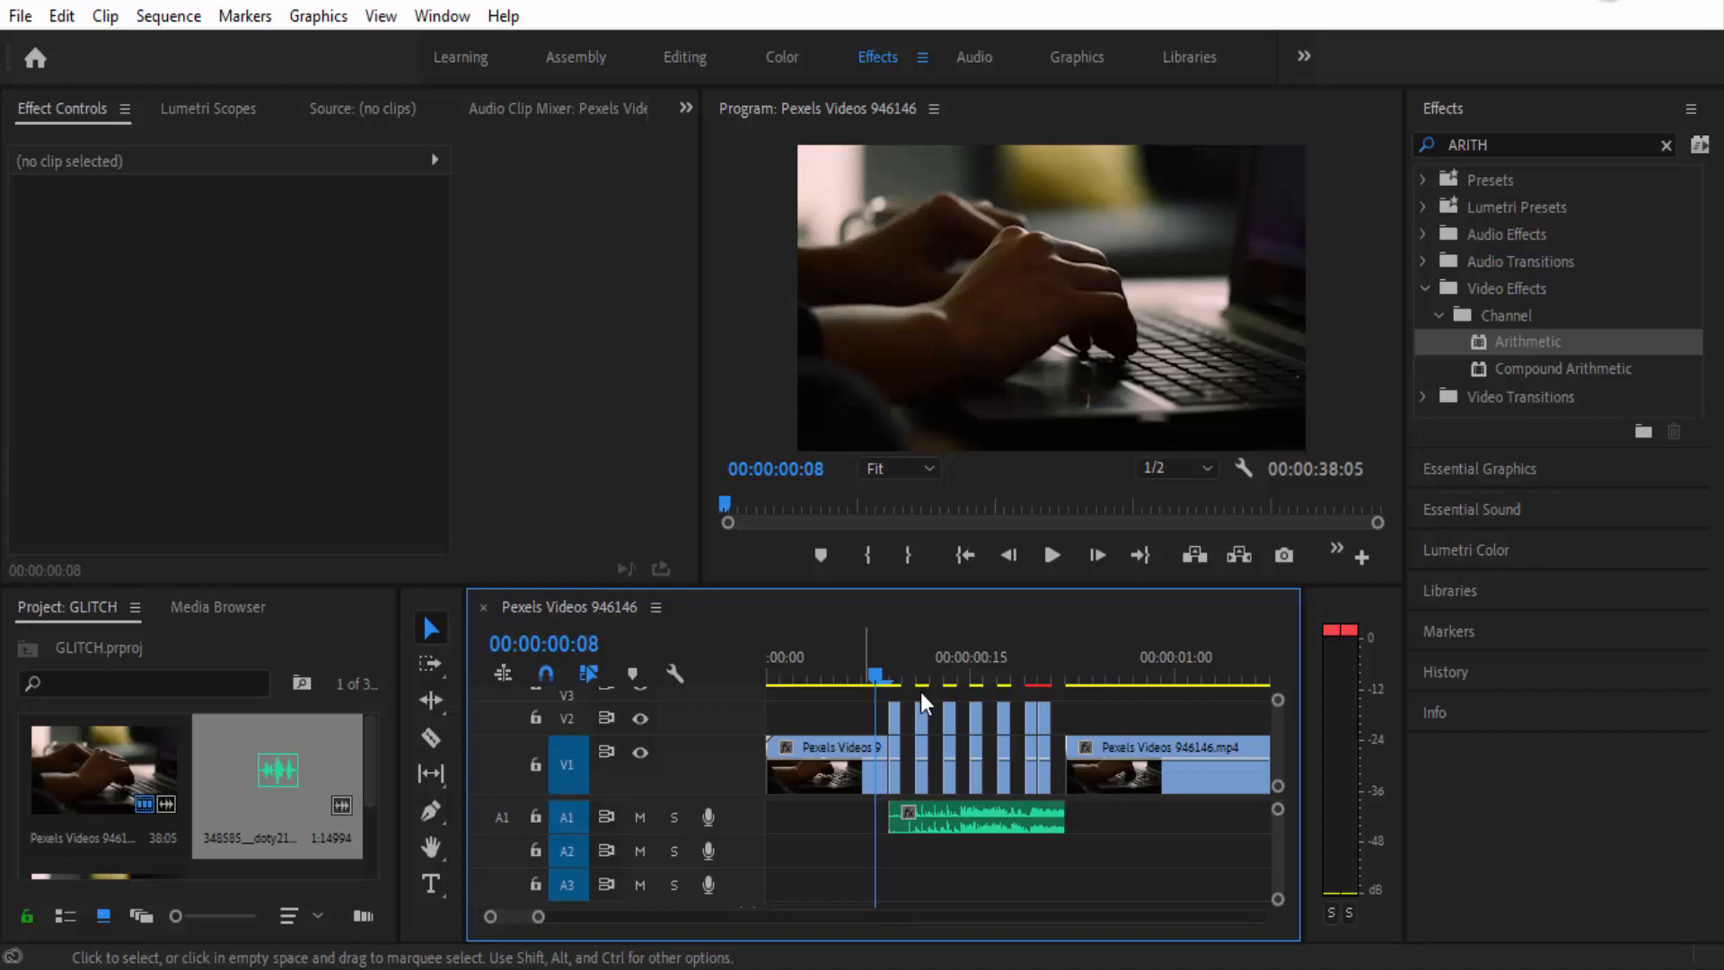
drag(877, 674, 1076, 665)
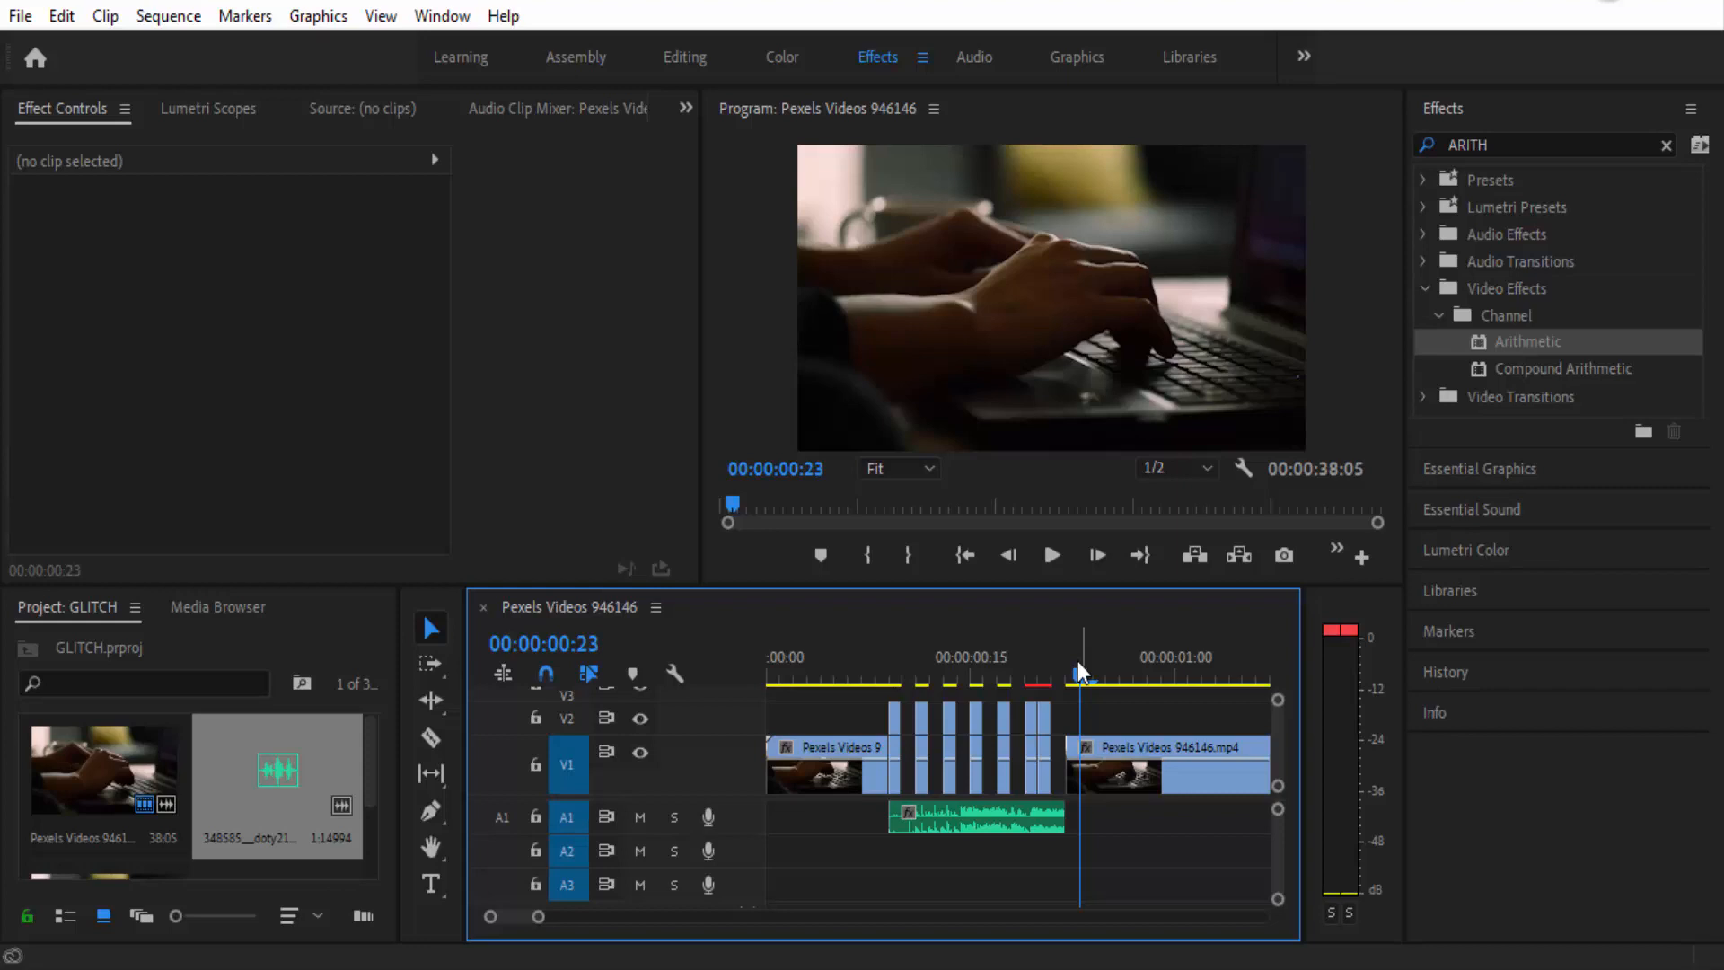
drag(1085, 672, 876, 672)
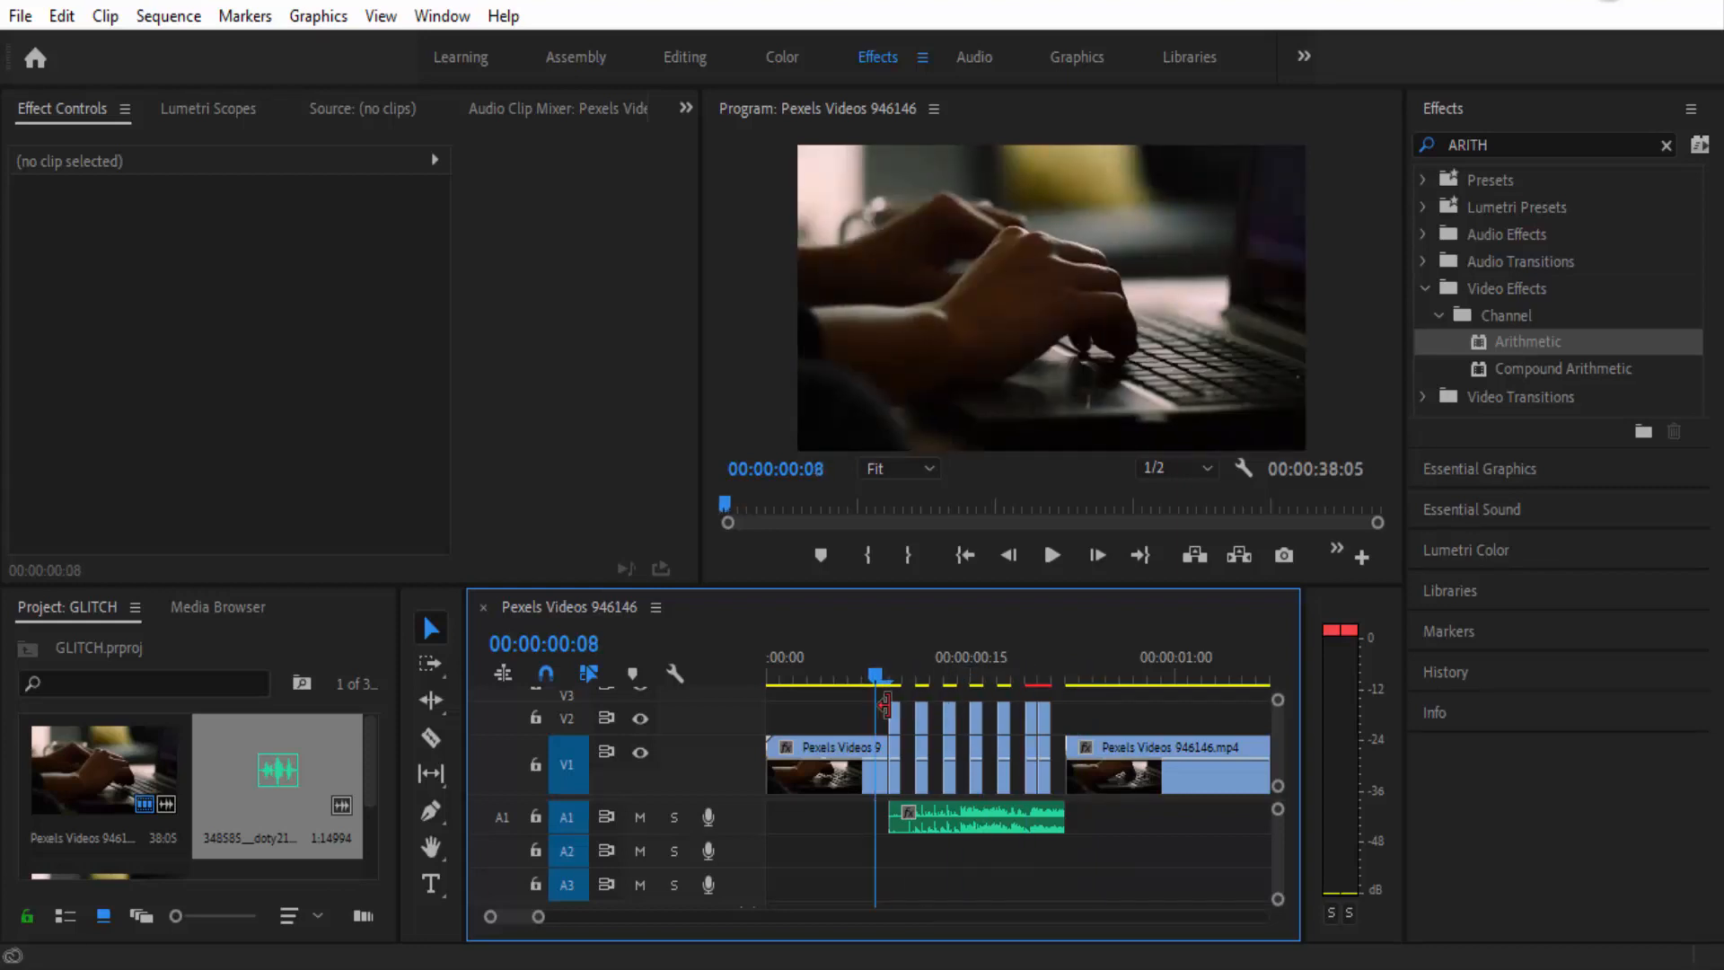